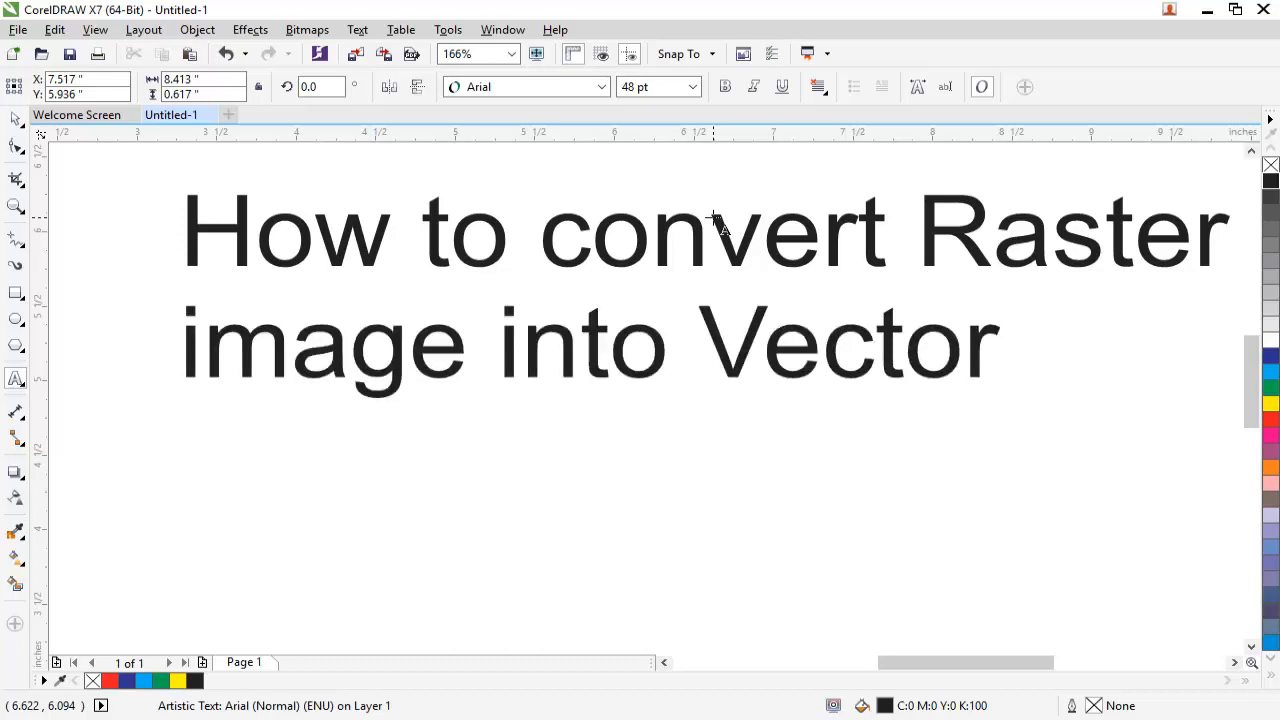
# Step: Finish the title text "How to convert Raster image into Vector" and add the artistic text "let's go..." in 48 pt Arial
pyautogui.write('image')
pyautogui.press('Return')
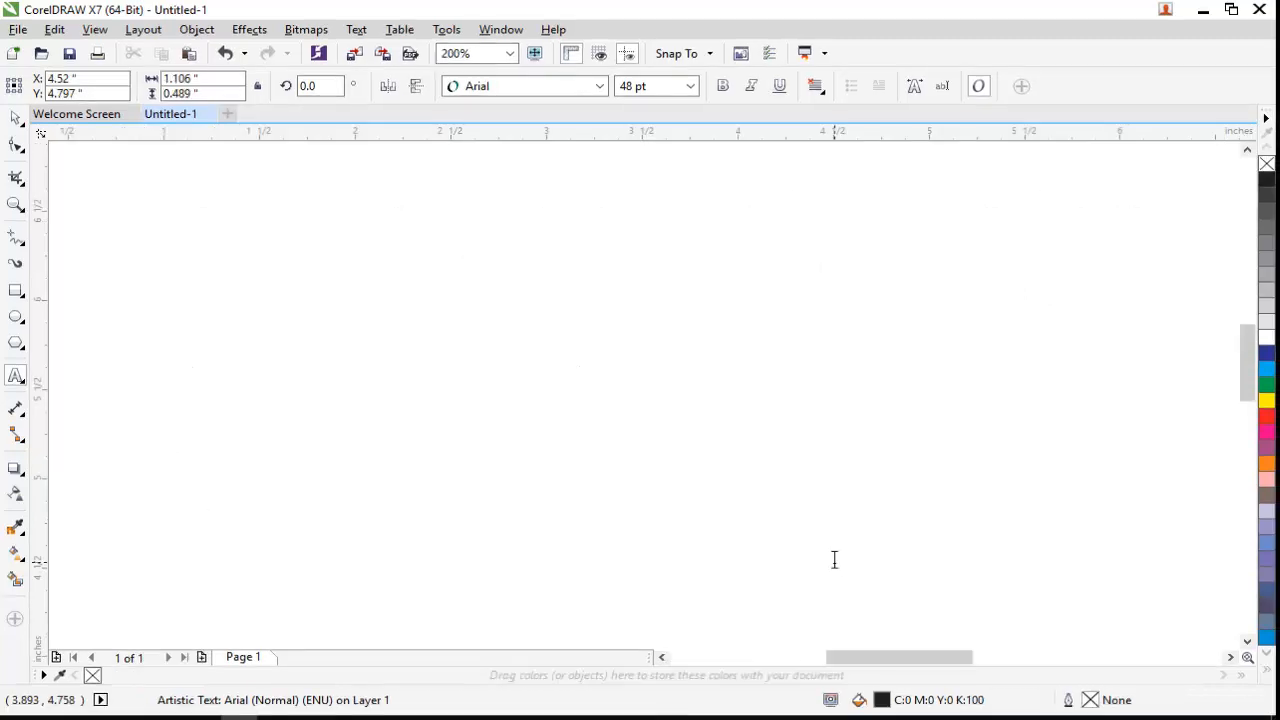
pyautogui.write('let')
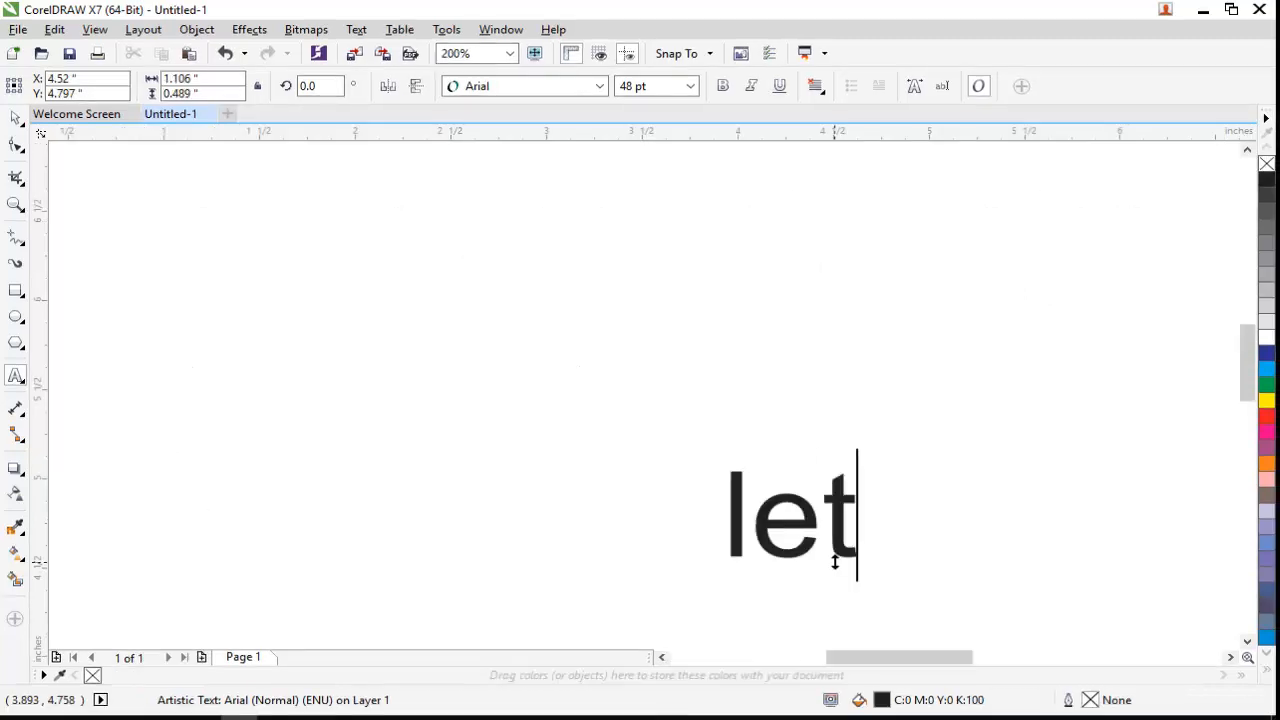
pyautogui.write("'s go...")
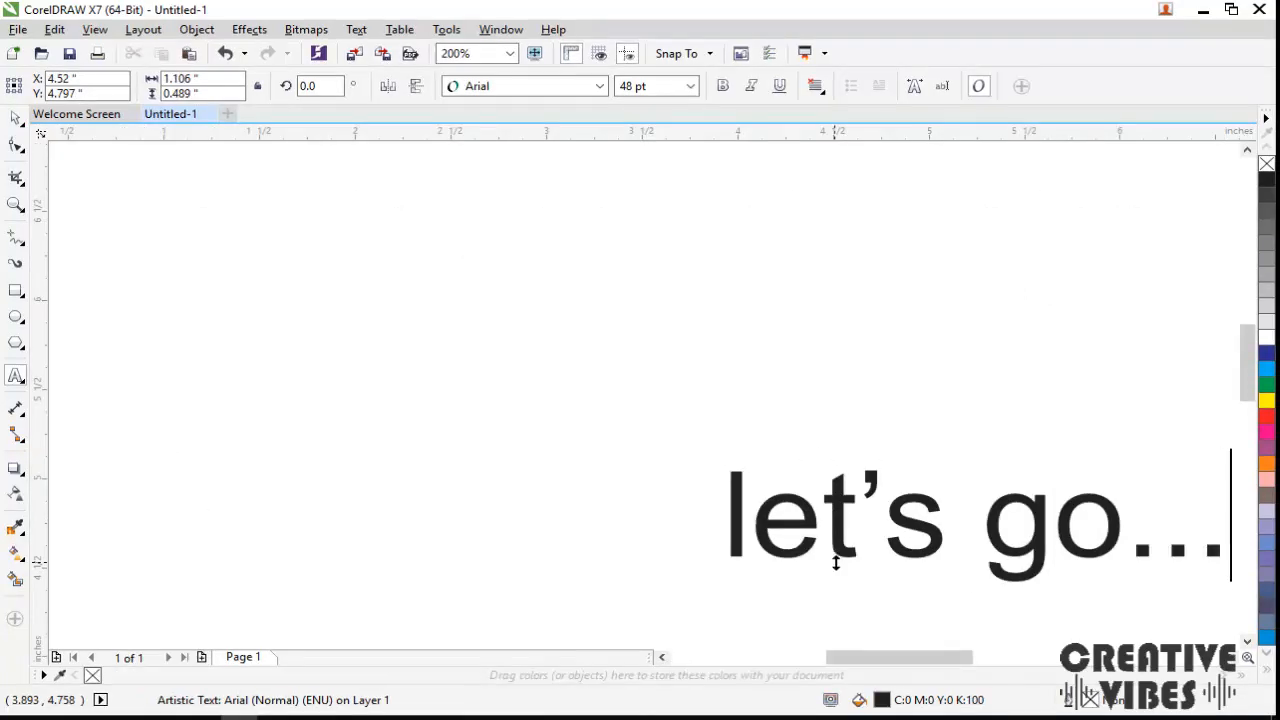
pyautogui.press('Escape')
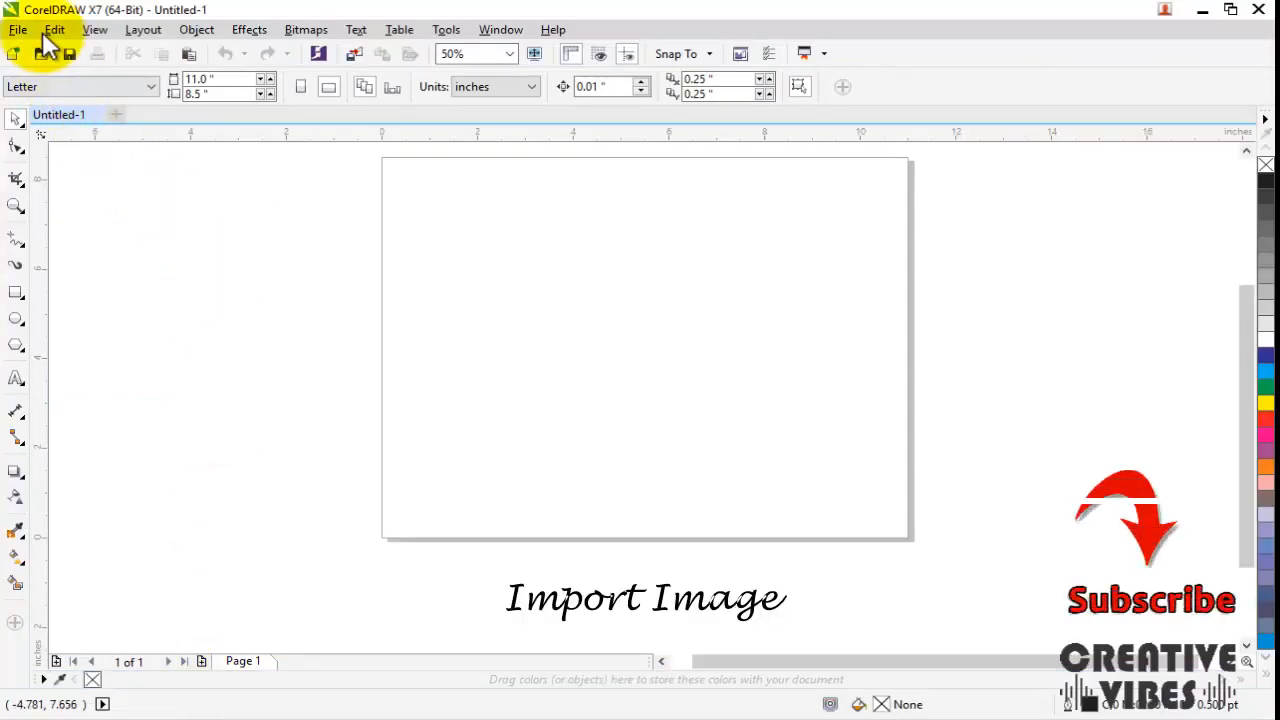
pyautogui.click(20, 29)
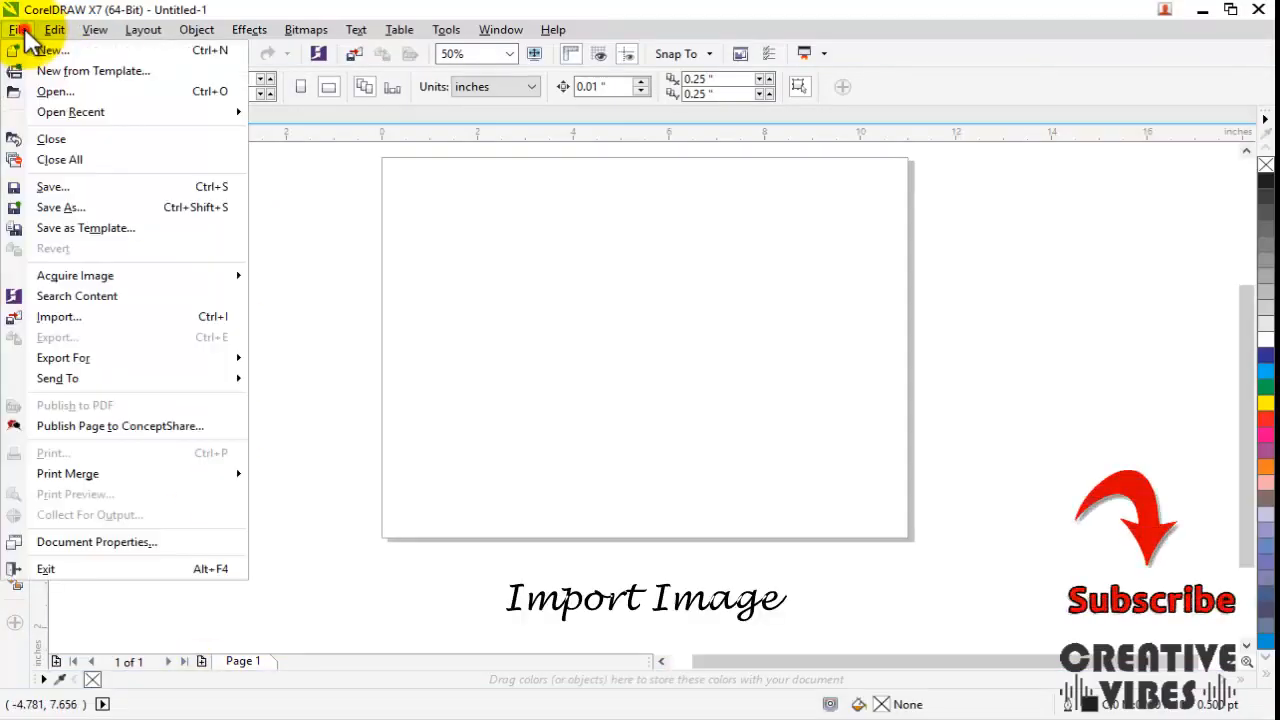
pyautogui.click(95, 318)
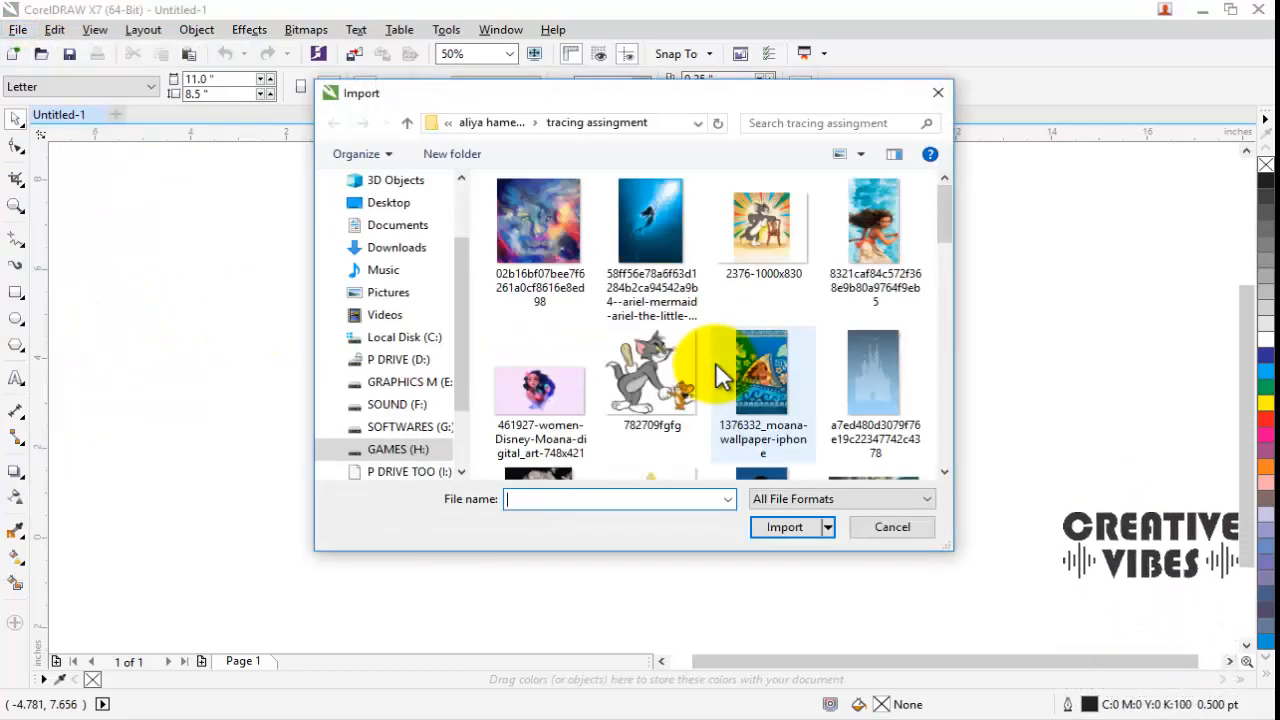
pyautogui.click(383, 205)
pyautogui.moveTo(944, 231); pyautogui.dragTo(940, 338)
pyautogui.doubleClick(530, 220)
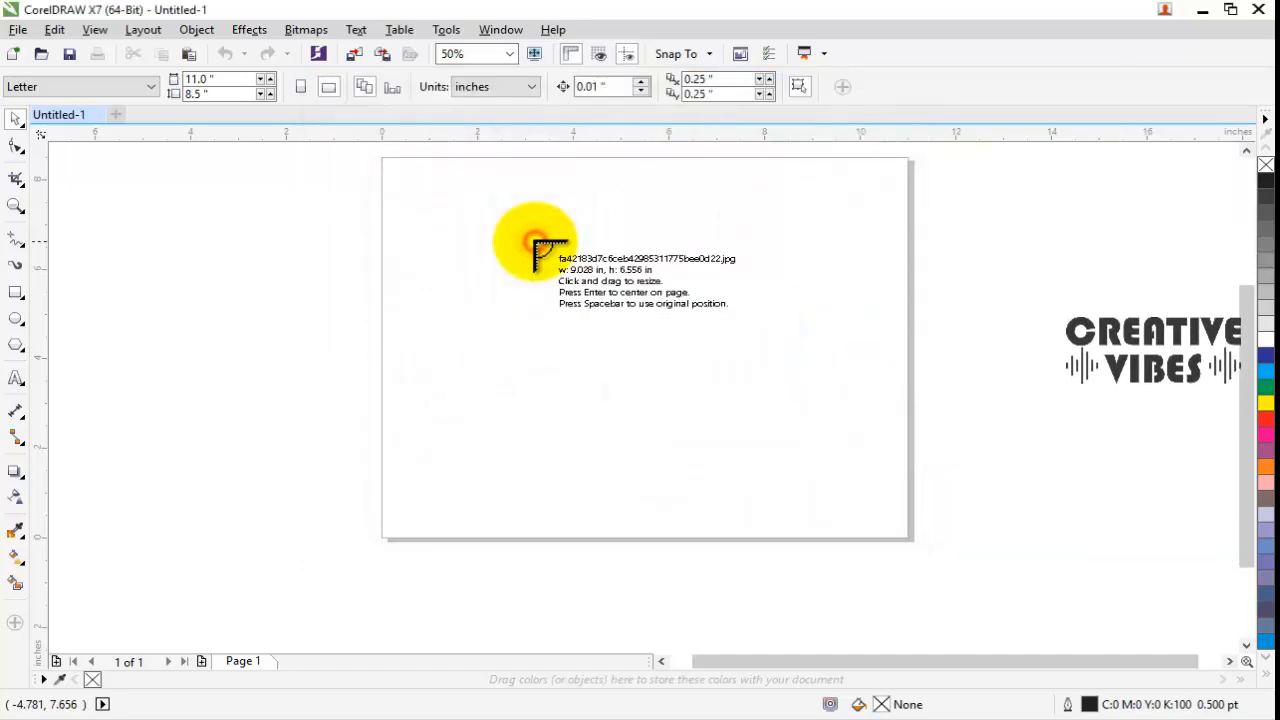
pyautogui.click(380, 192)
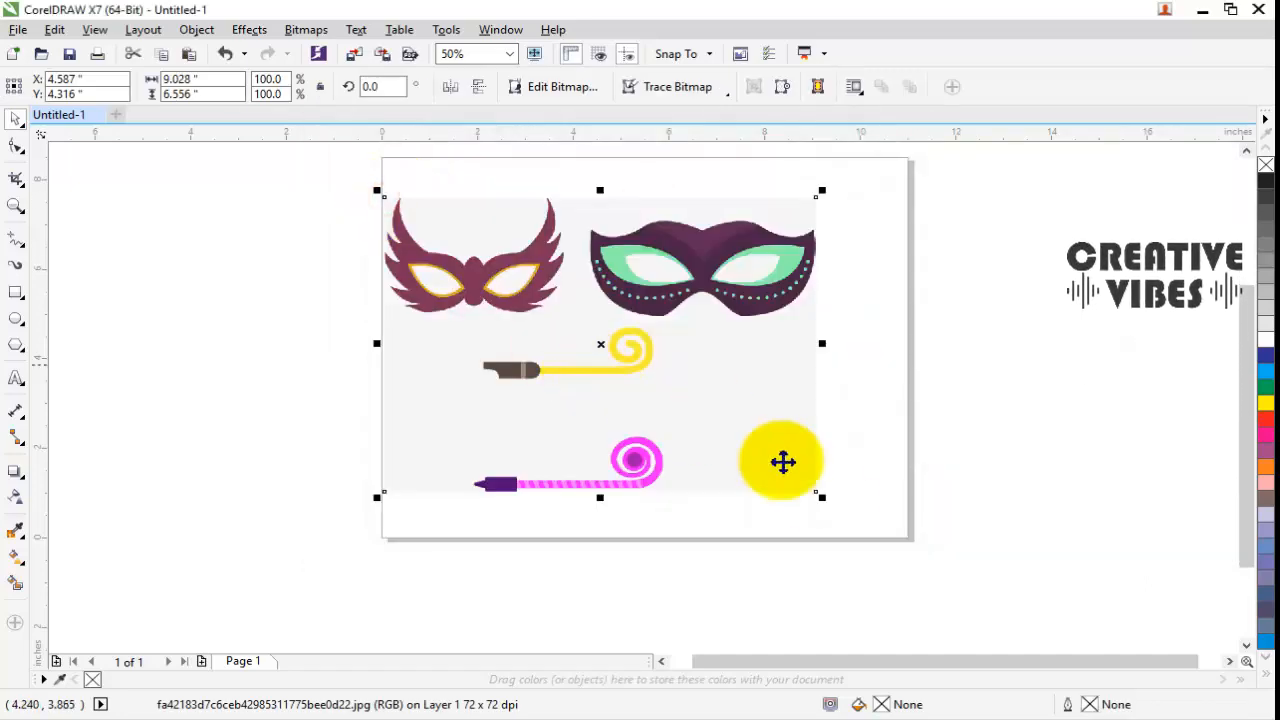
# Step: Shift the imported masks image sideways to about the centre of the page and lock it
pyautogui.moveTo(669, 351); pyautogui.dragTo(712, 352)
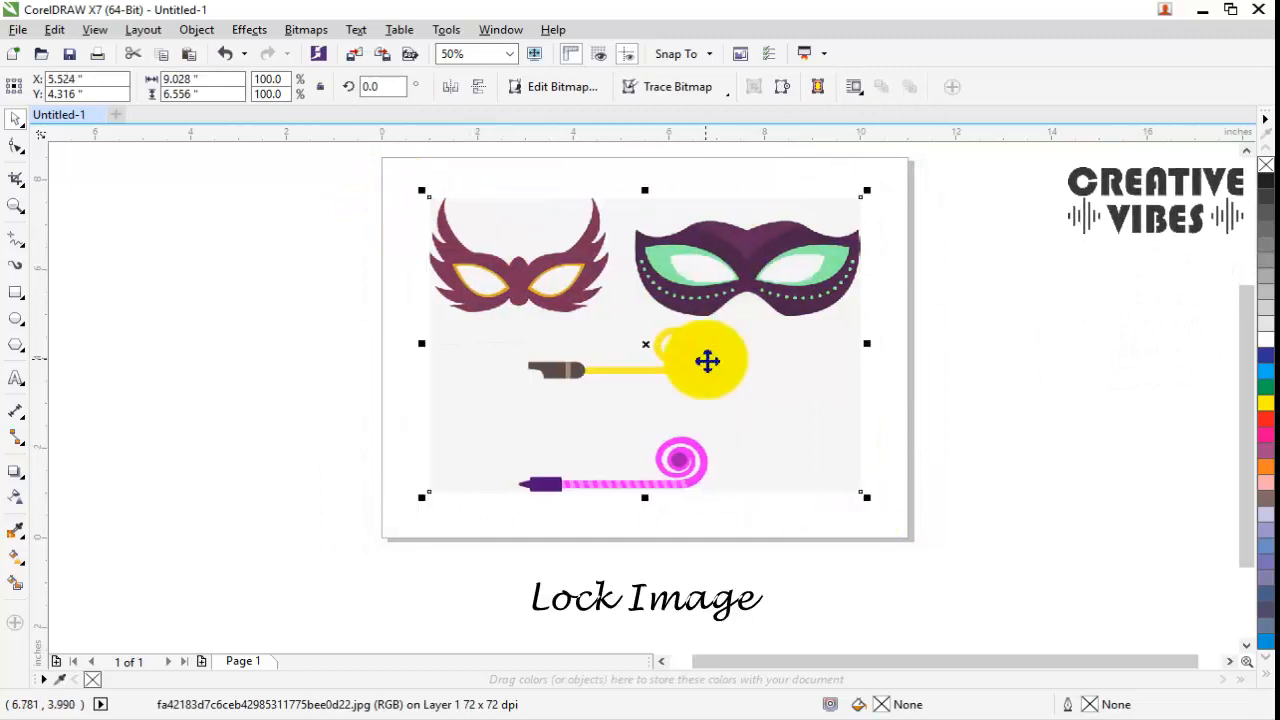
pyautogui.rightClick(661, 353)
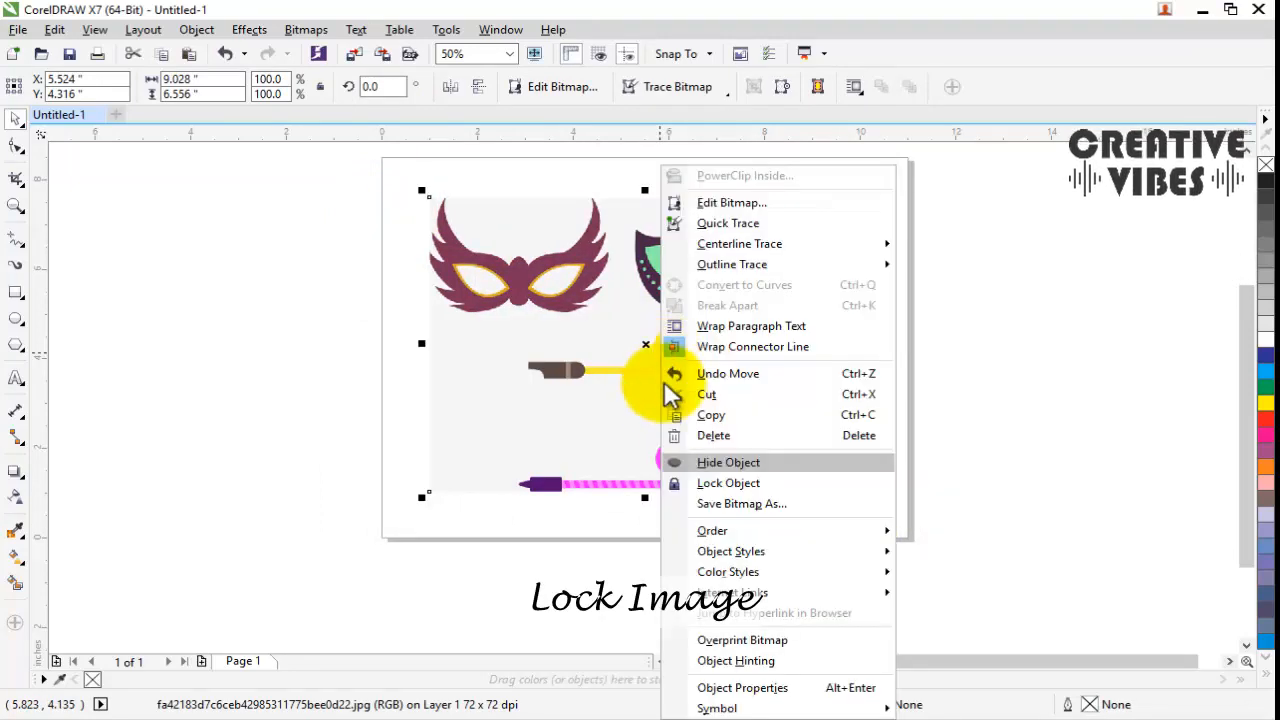
pyautogui.click(712, 482)
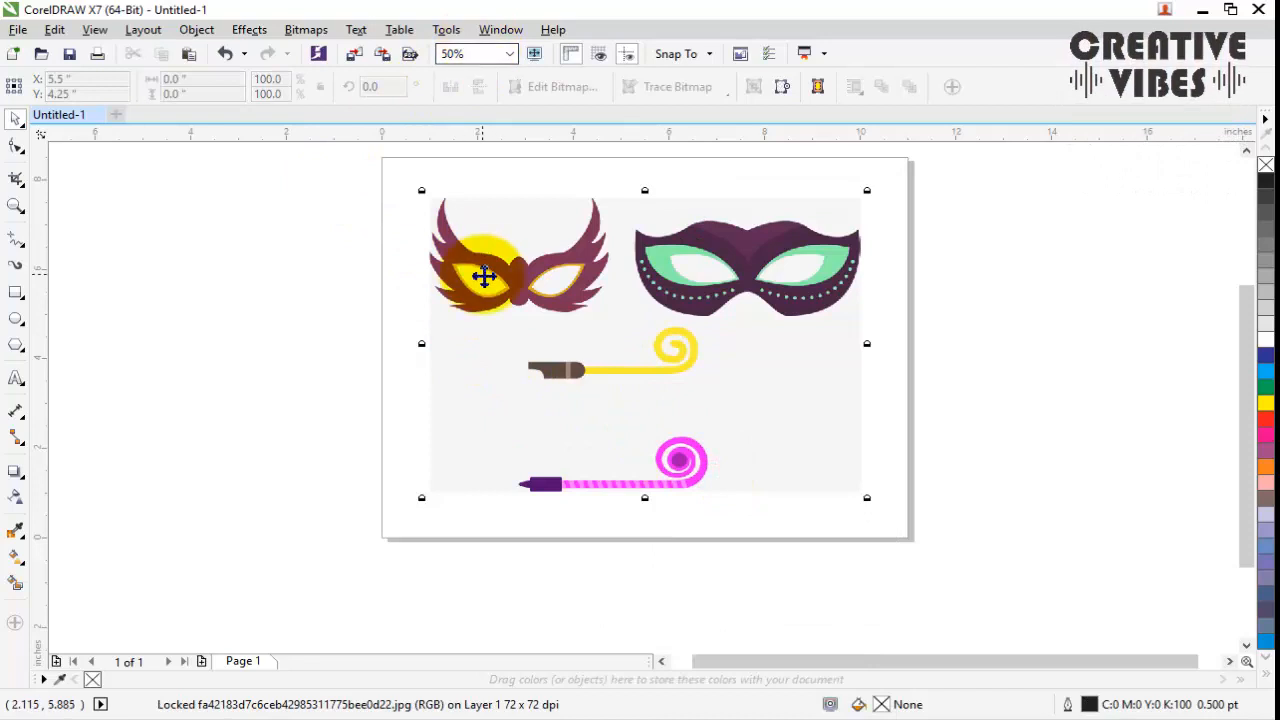
# Step: Draw a closed five-point Pen tool outline over the dark purple mask, through its upper tips, top centre dip and two lower corners
pyautogui.scroll(-1, 318, 226)
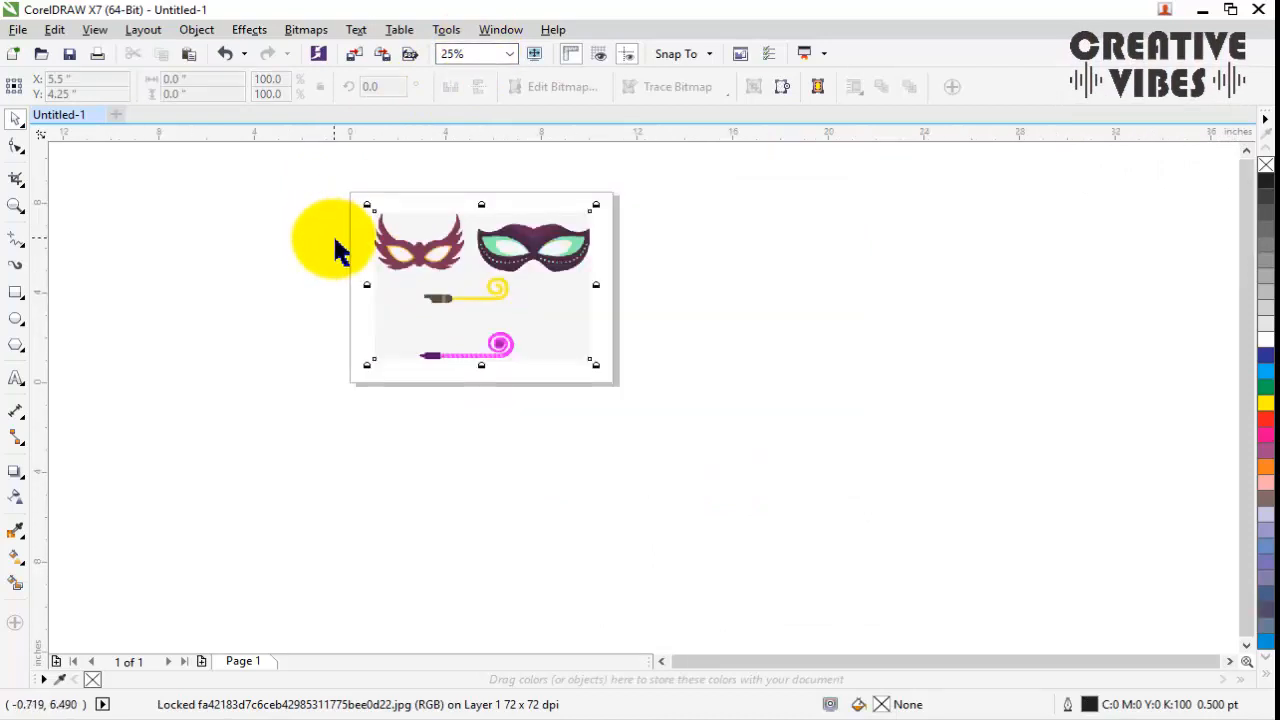
pyautogui.click(460, 321)
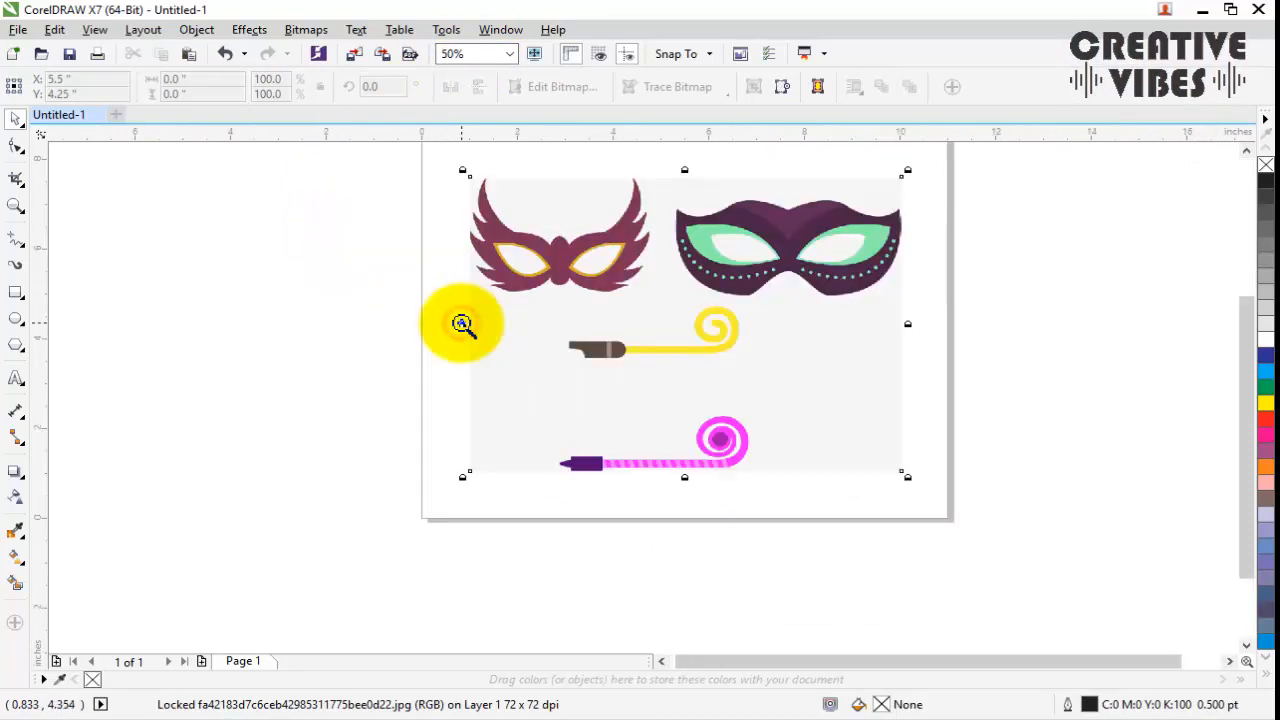
pyautogui.click(461, 322)
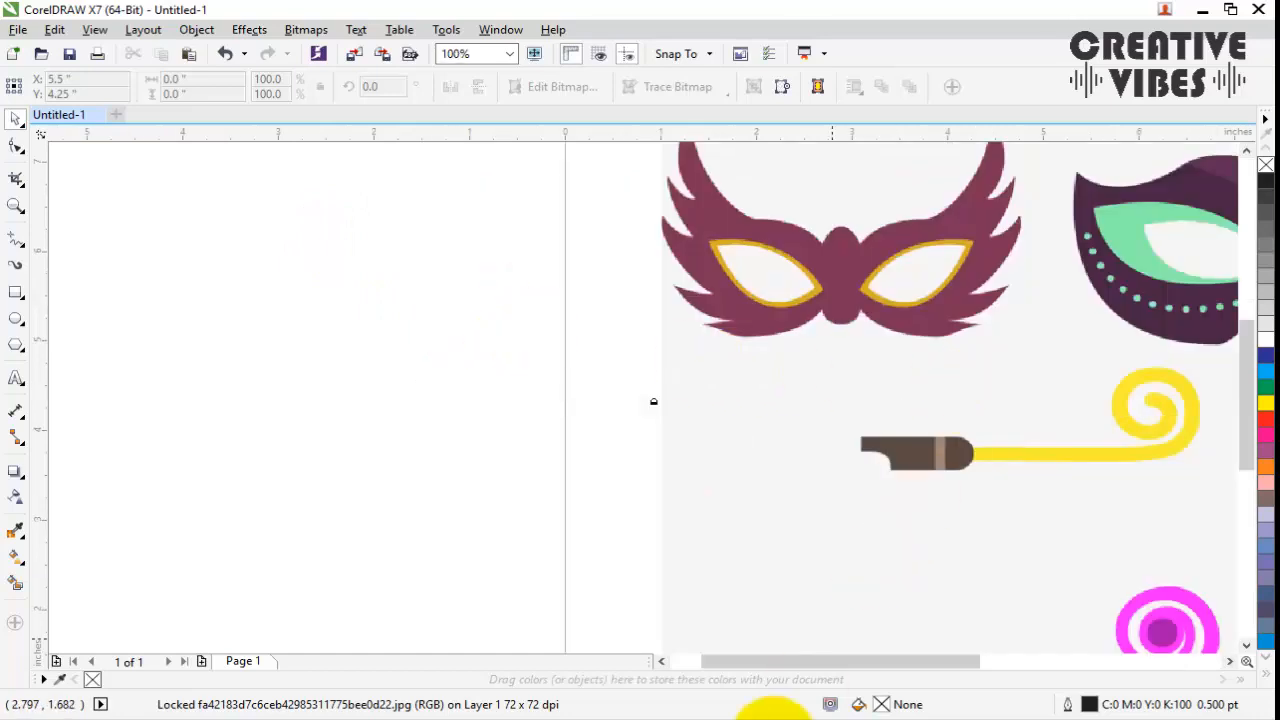
pyautogui.moveTo(790, 662); pyautogui.dragTo(935, 688)
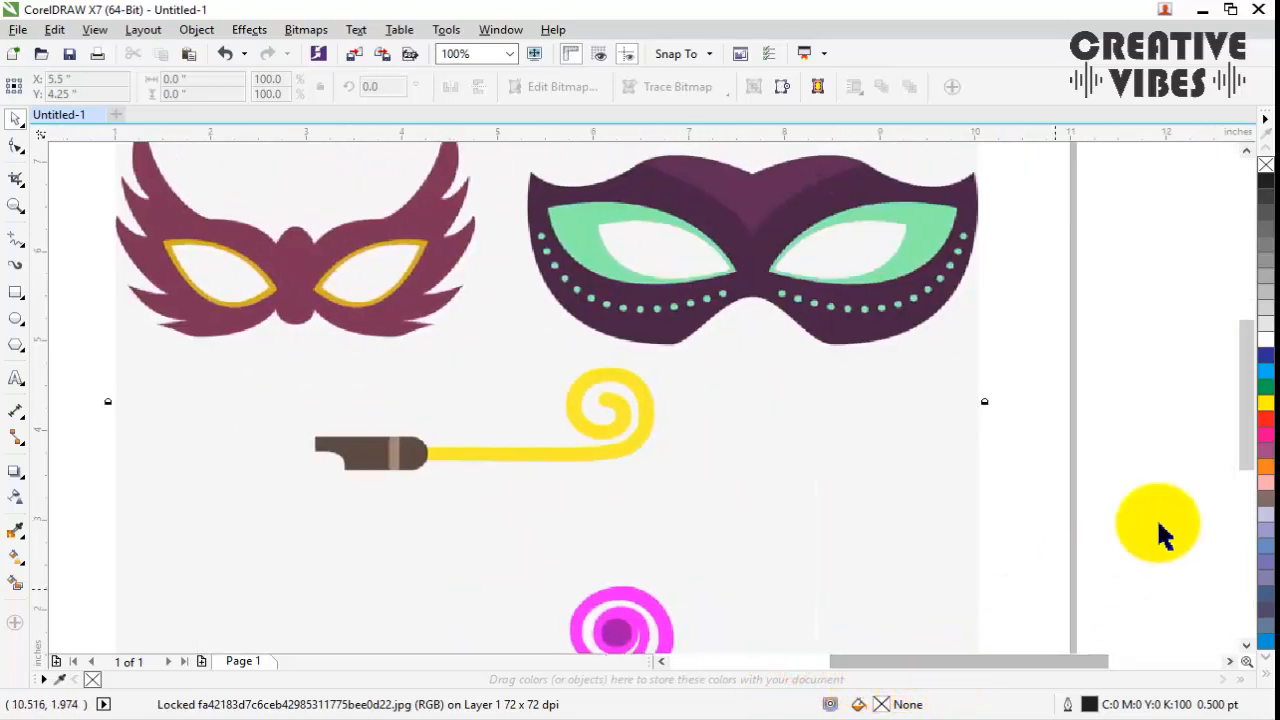
pyautogui.moveTo(1253, 390); pyautogui.dragTo(1243, 337)
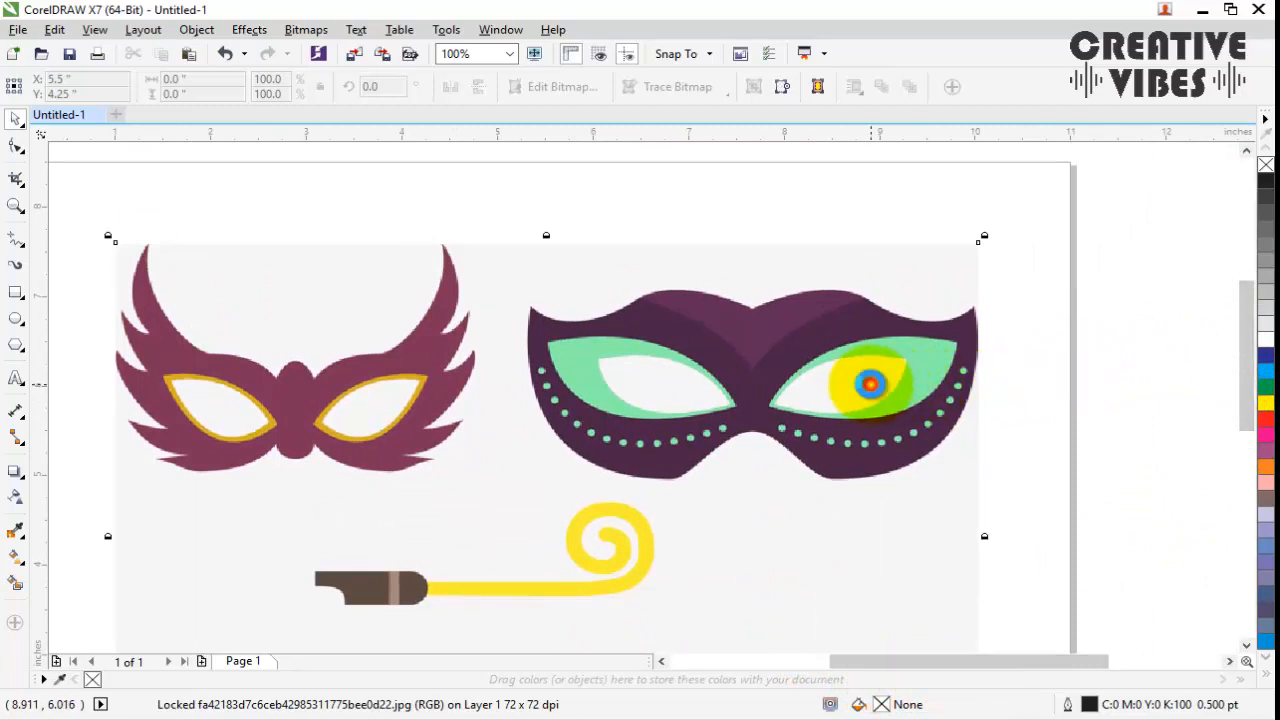
pyautogui.click(870, 383)
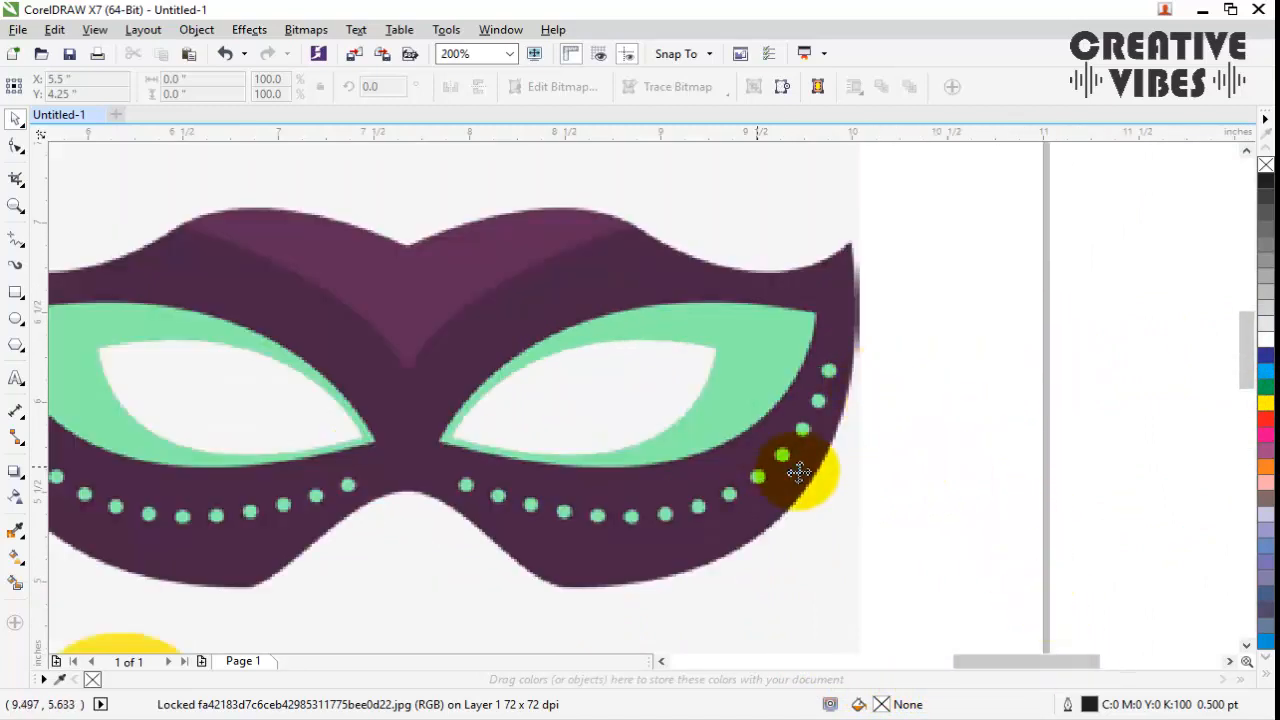
pyautogui.moveTo(991, 668)
pyautogui.mouseDown()
pyautogui.moveTo(923, 668)
pyautogui.moveTo(970, 670)
pyautogui.mouseUp()
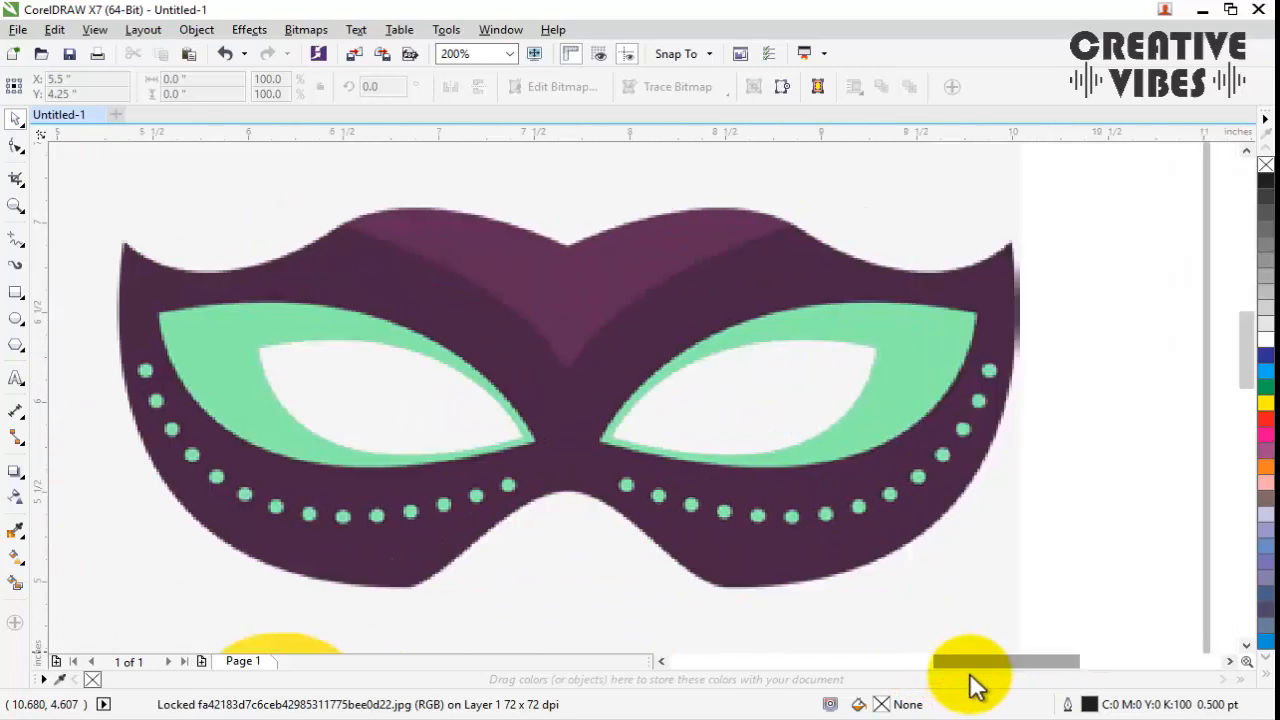
pyautogui.click(16, 249)
pyautogui.click(63, 296)
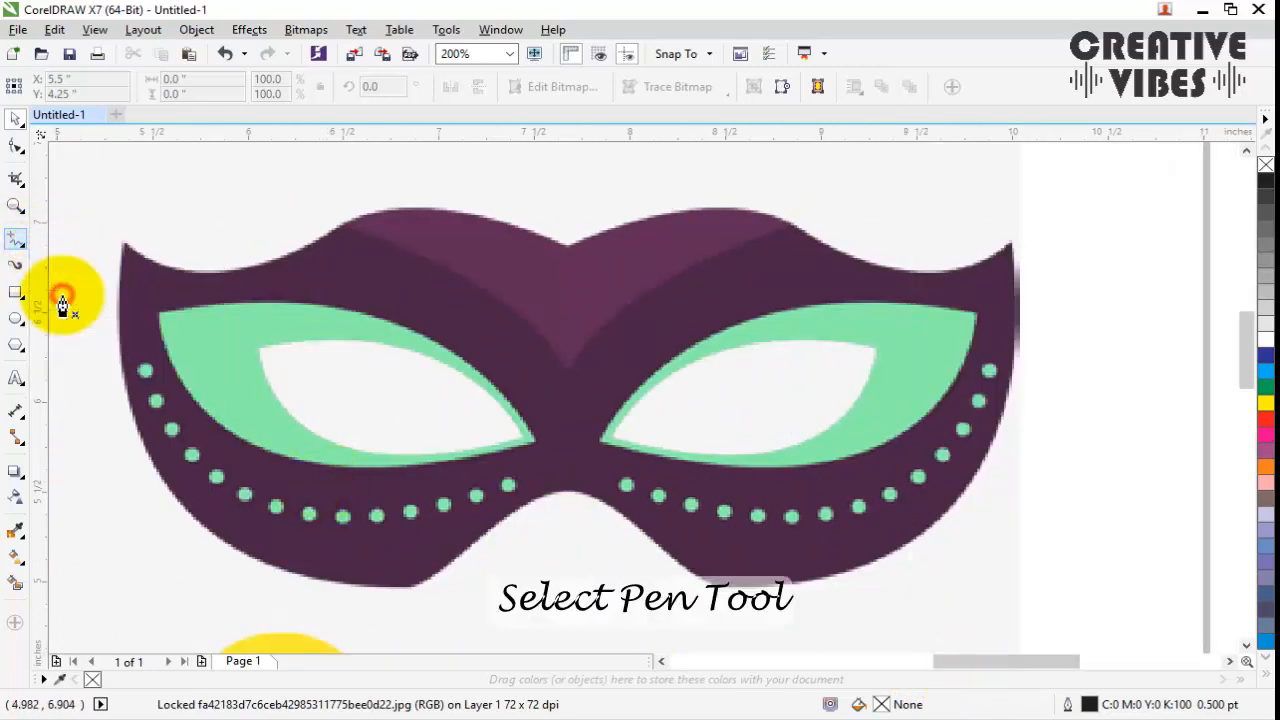
pyautogui.click(121, 242)
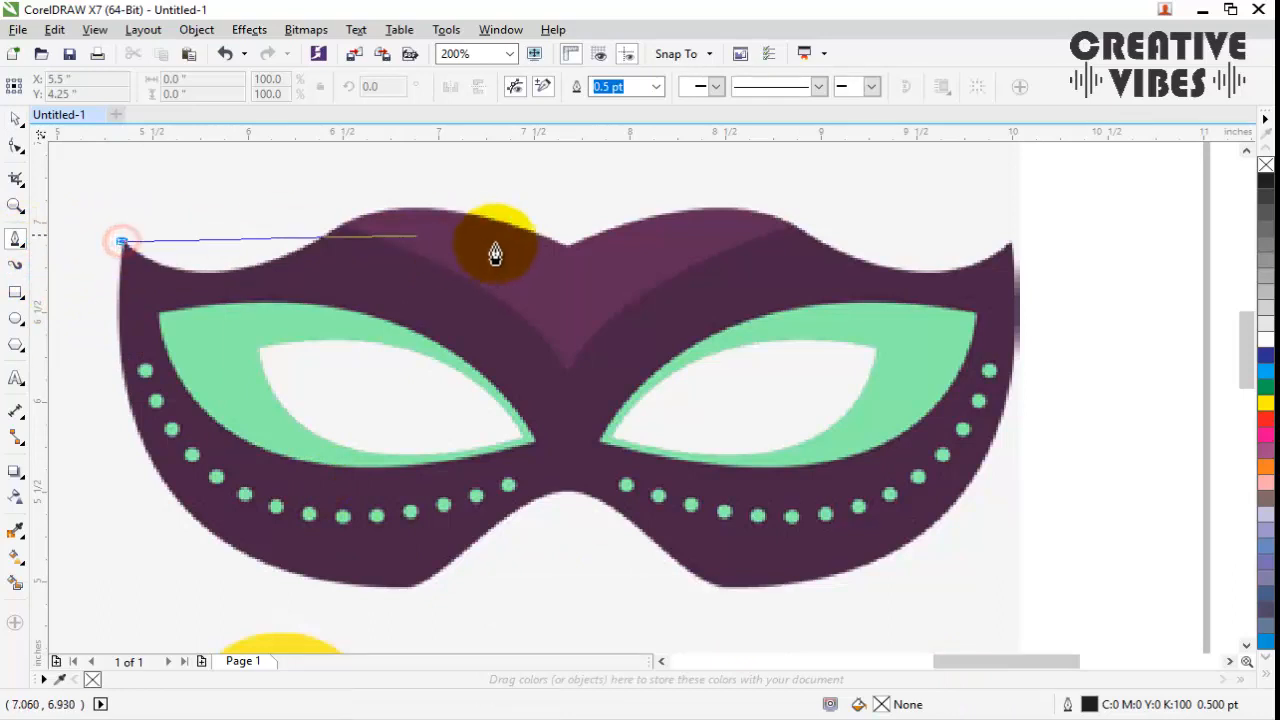
pyautogui.click(567, 245)
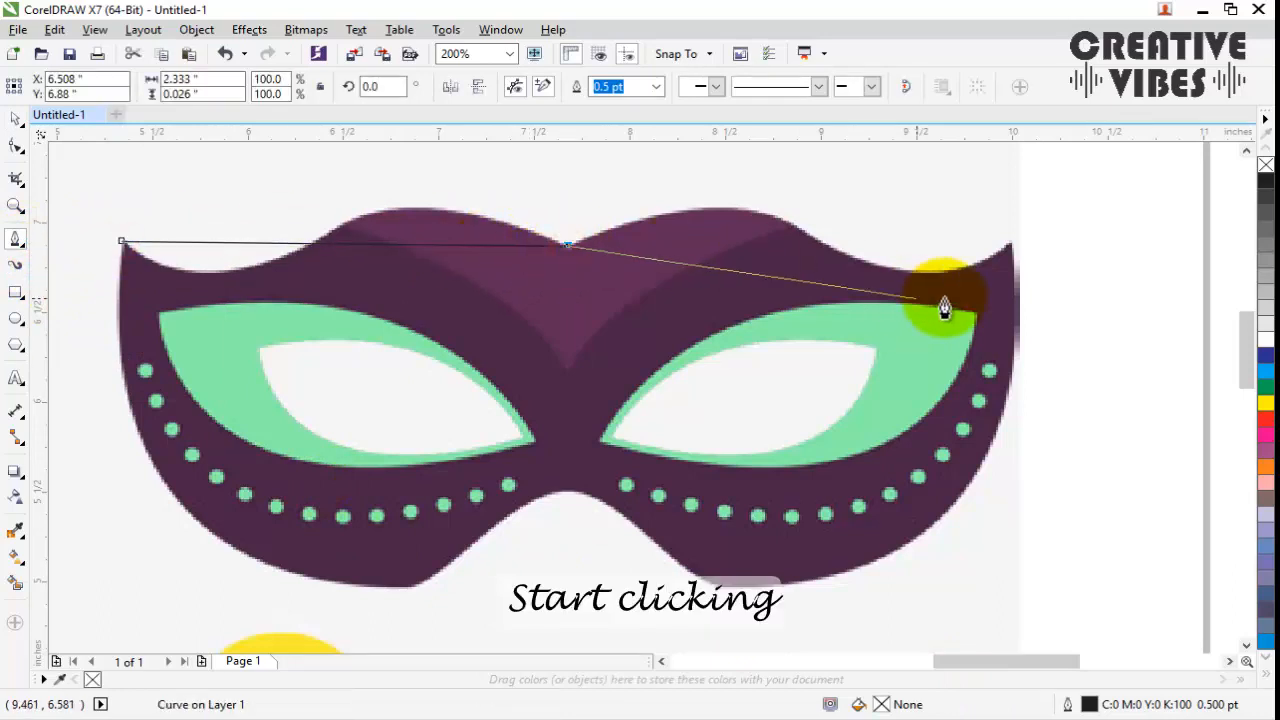
pyautogui.click(1014, 243)
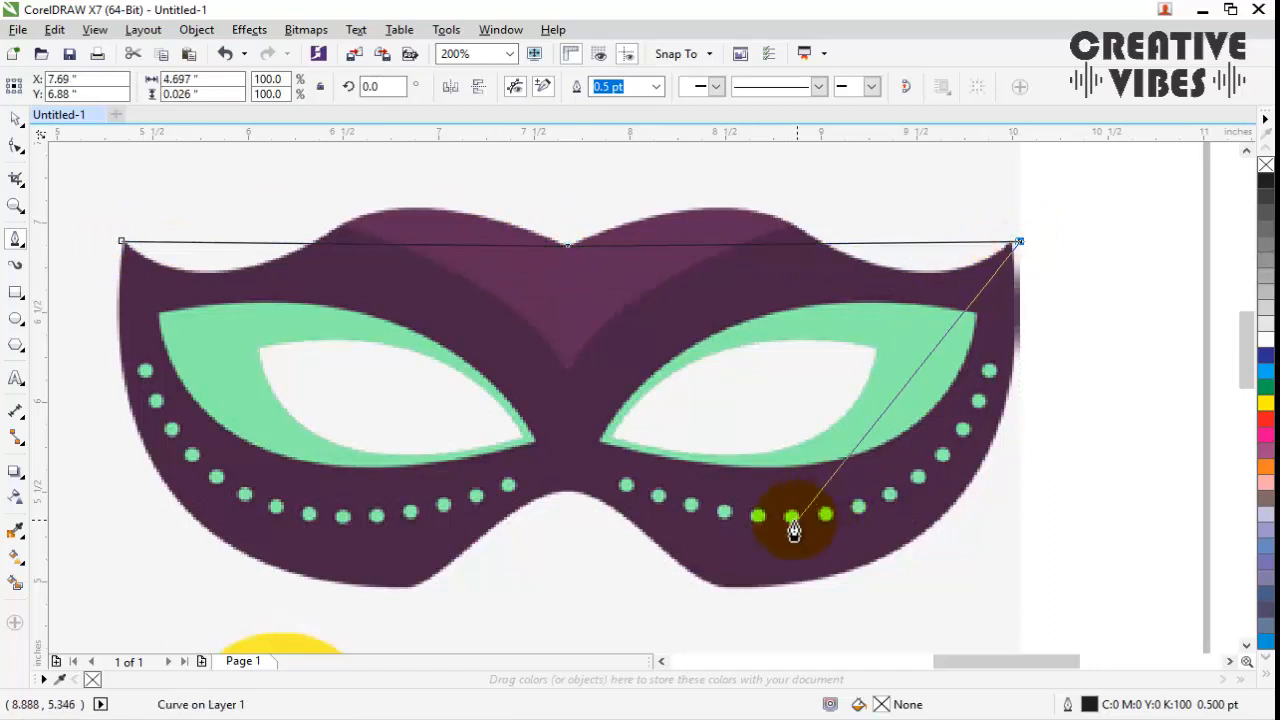
pyautogui.click(715, 588)
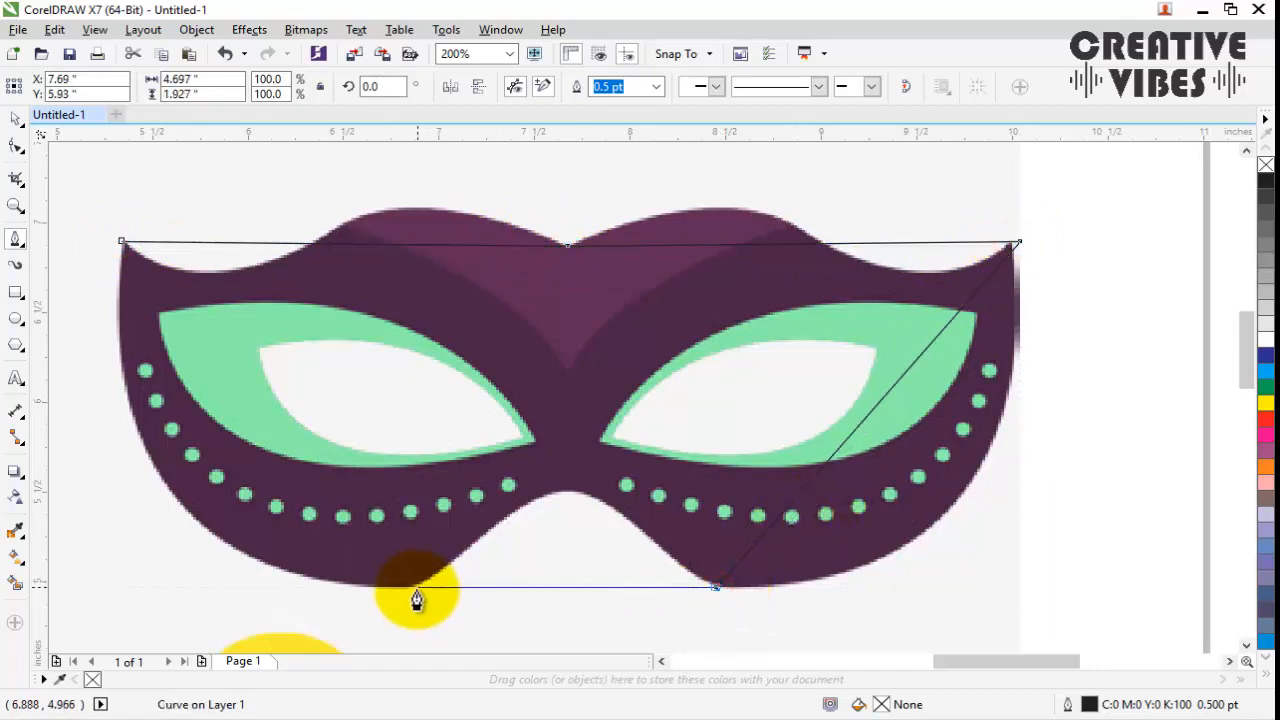
pyautogui.click(415, 588)
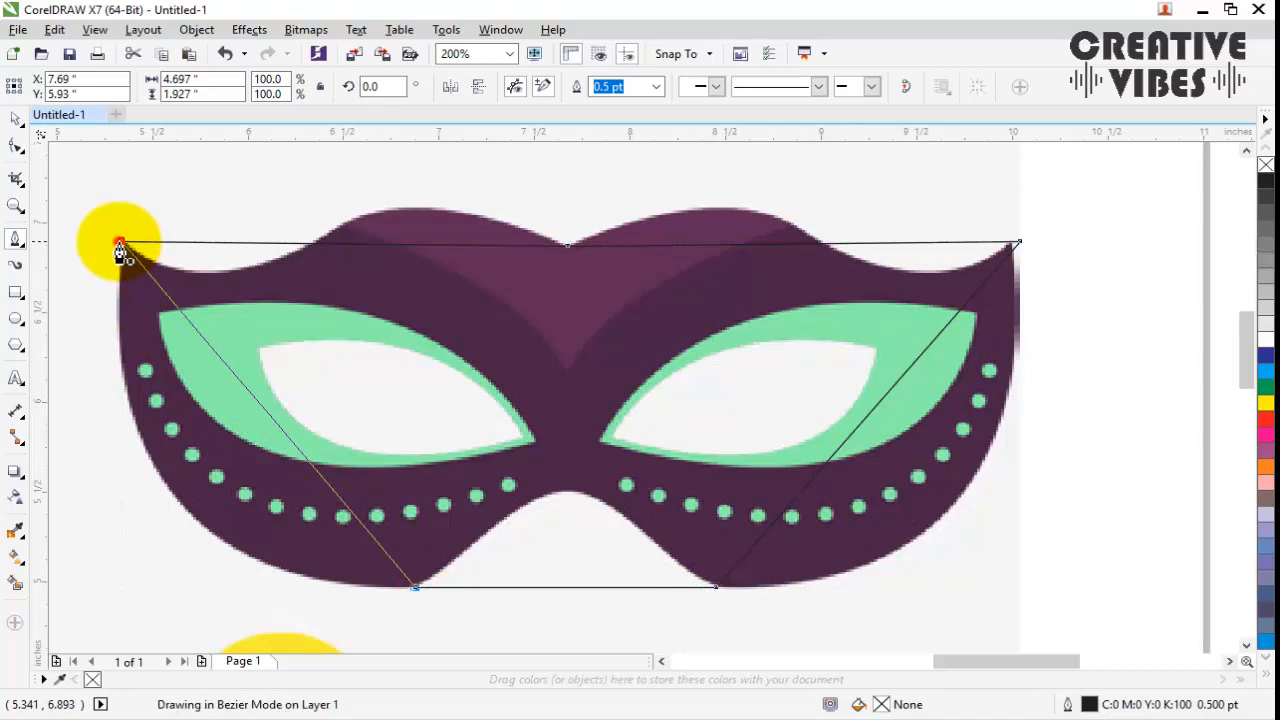
pyautogui.click(118, 245)
# Step: Colour the mask outline yellow, select all its nodes with the Shape tool and convert its lines to curves
pyautogui.click(15, 147)
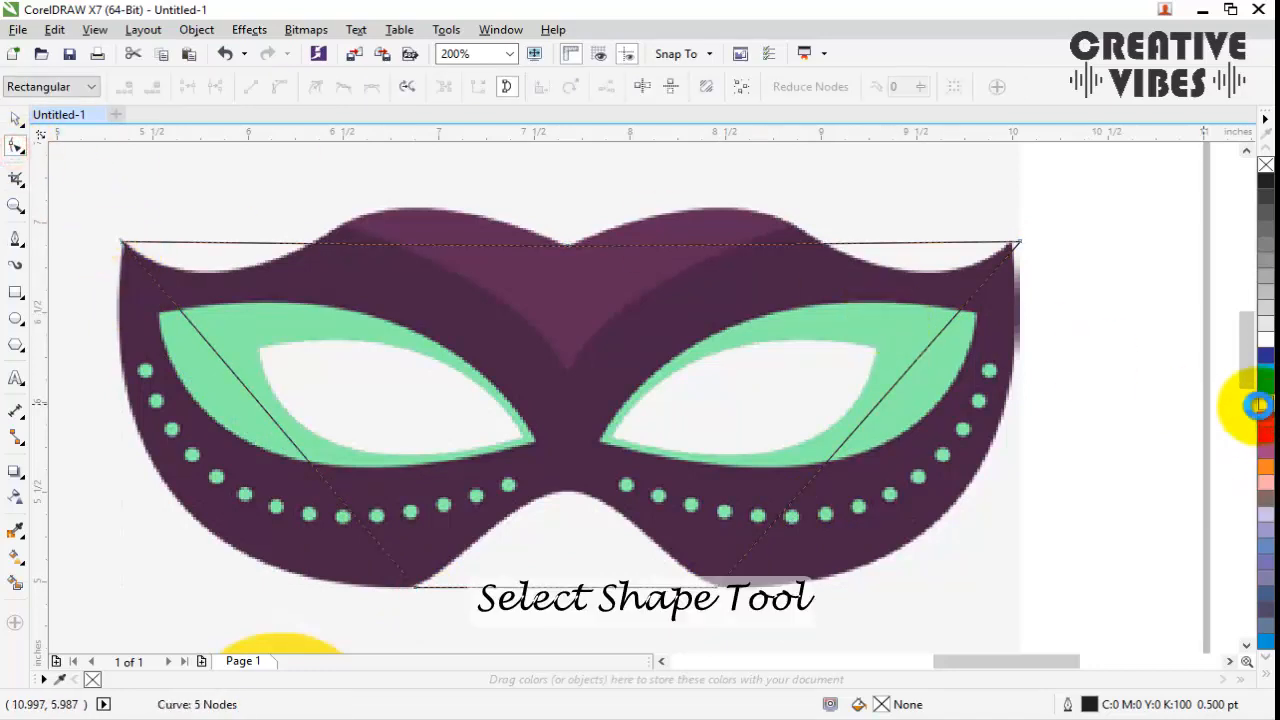
pyautogui.rightClick(1262, 403)
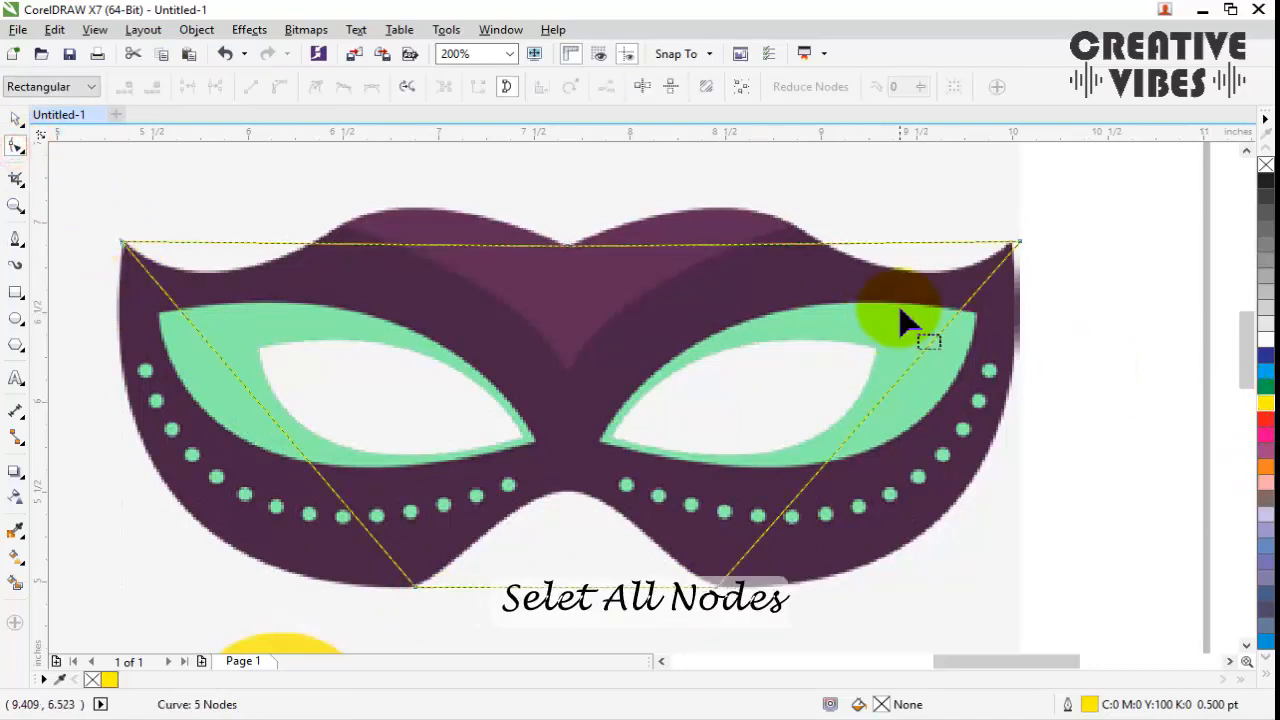
pyautogui.click(740, 88)
pyautogui.click(284, 90)
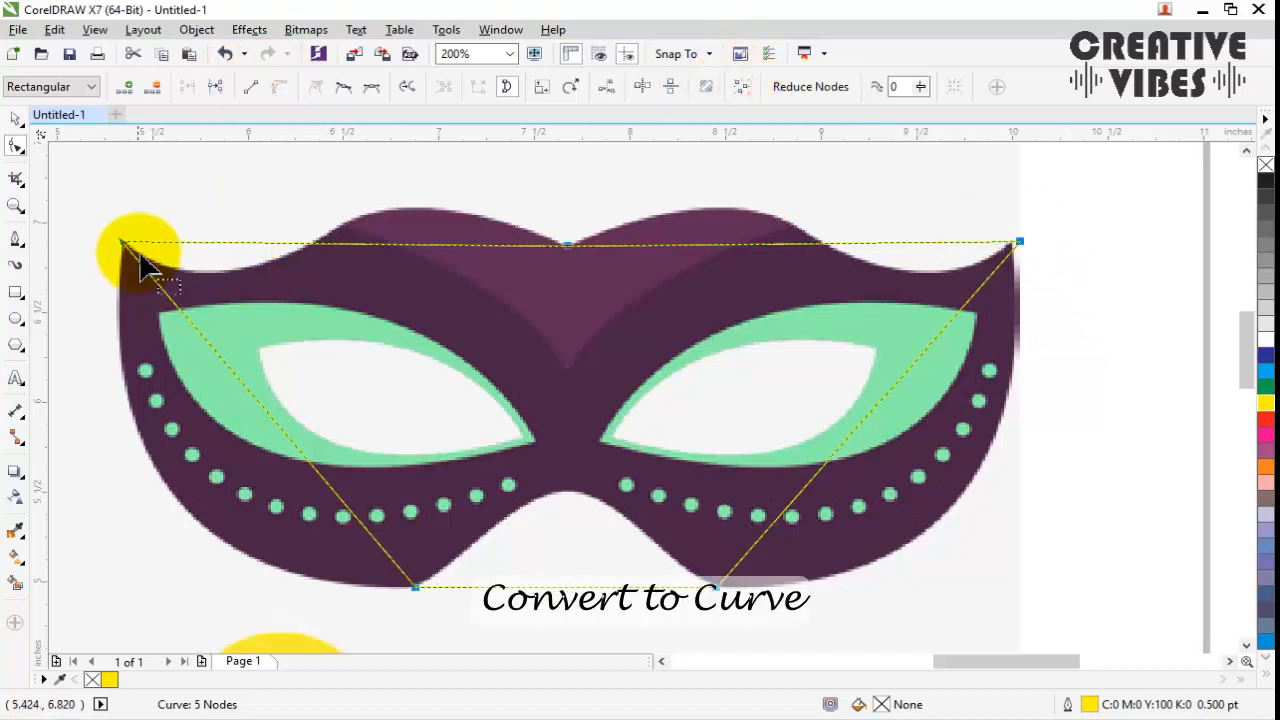
# Step: Bend the outline's upper left segment with its node handles to roughly follow the mask's top edge
pyautogui.click(538, 246)
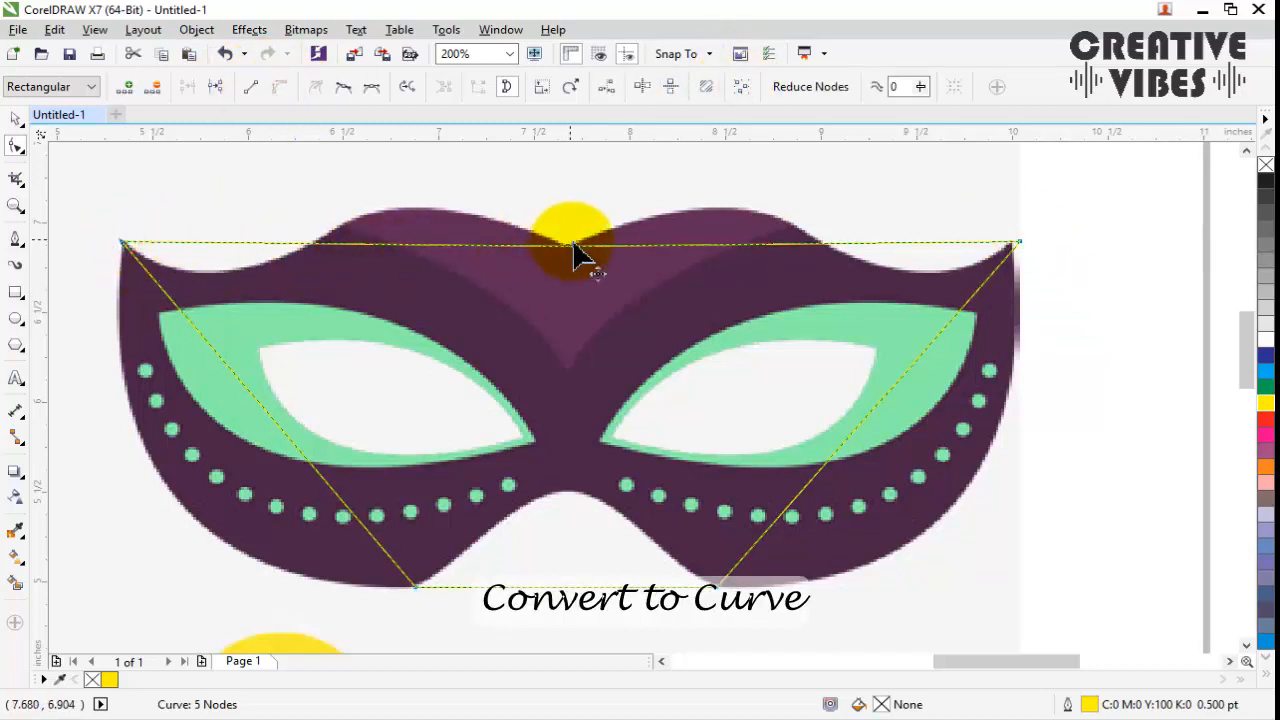
pyautogui.click(571, 245)
pyautogui.moveTo(422, 252); pyautogui.dragTo(408, 166)
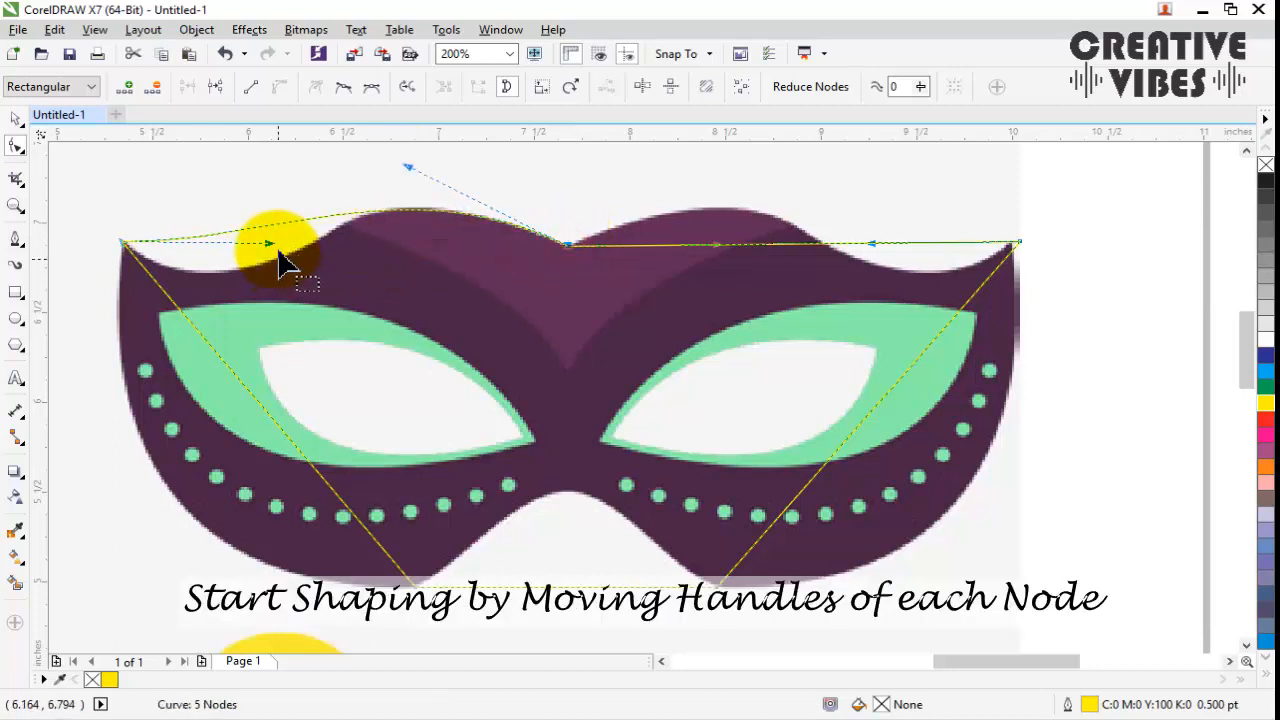
pyautogui.moveTo(270, 245); pyautogui.dragTo(170, 322)
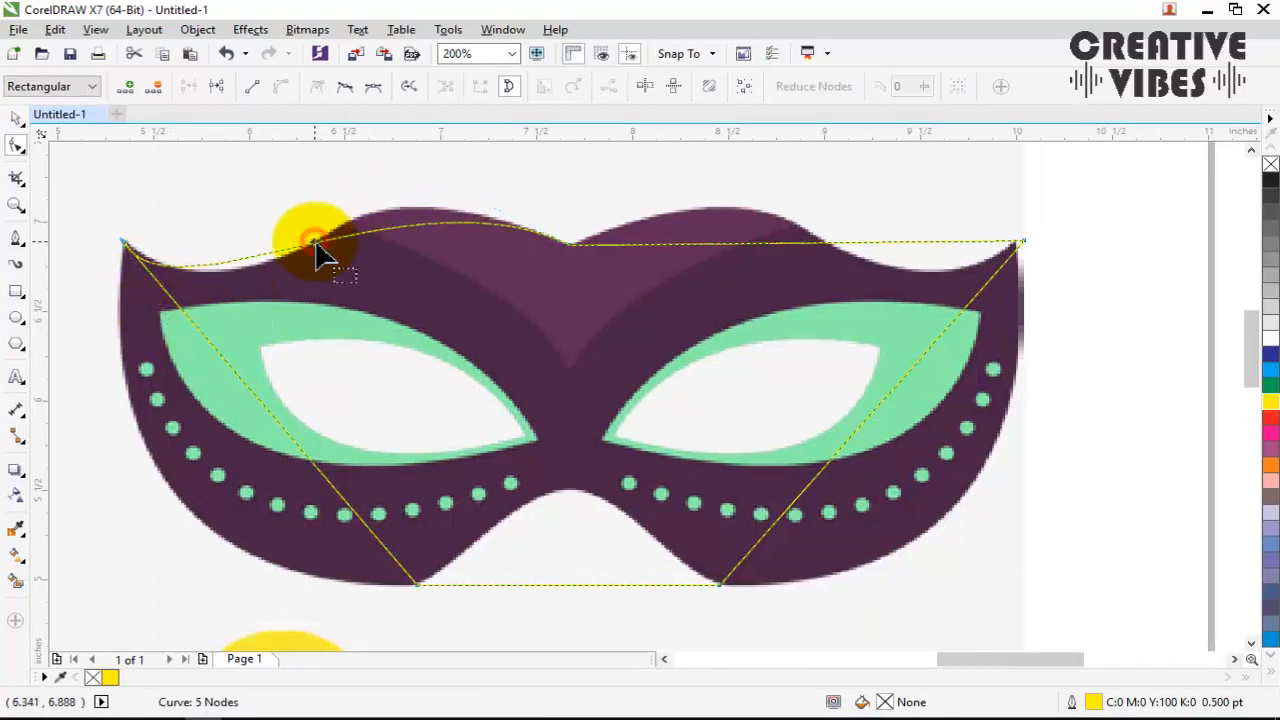
# Step: Add a node on the upper left curve and adjust the handles so the curve follows the mask's wavy top edge
pyautogui.click(126, 86)
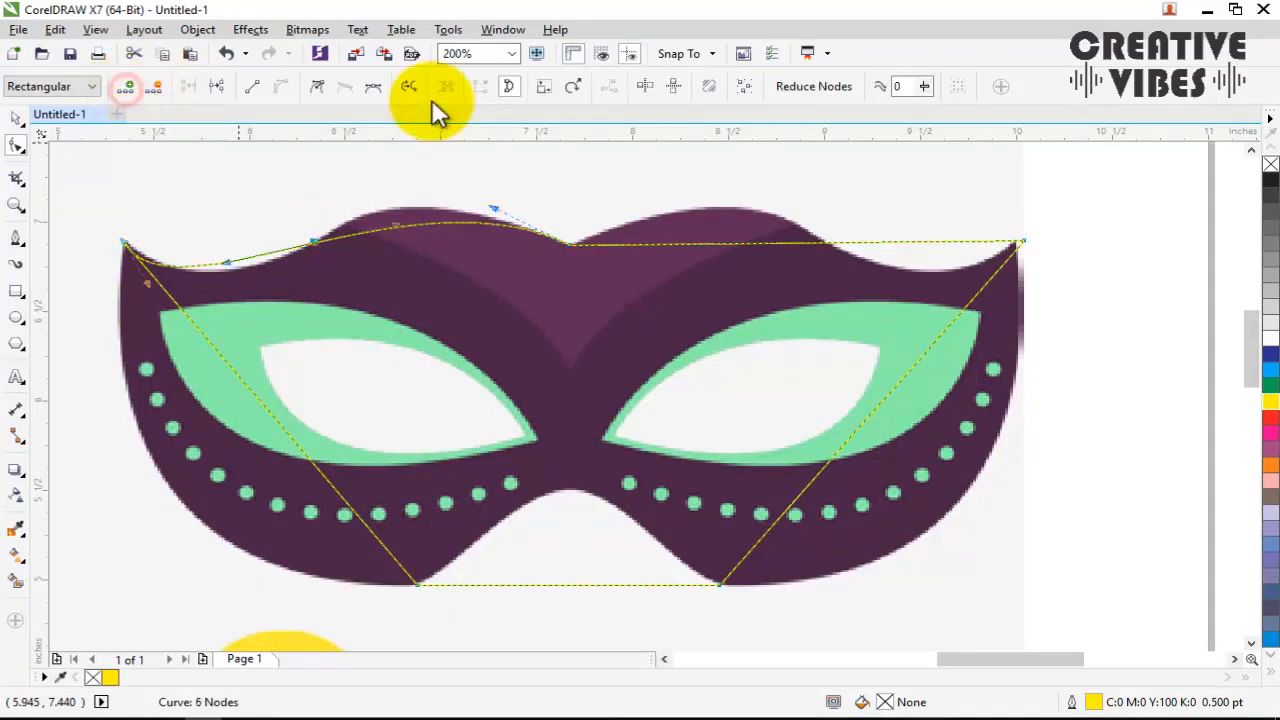
pyautogui.moveTo(392, 234); pyautogui.dragTo(376, 186)
pyautogui.moveTo(230, 262); pyautogui.dragTo(240, 282)
pyautogui.moveTo(146, 284); pyautogui.dragTo(155, 280)
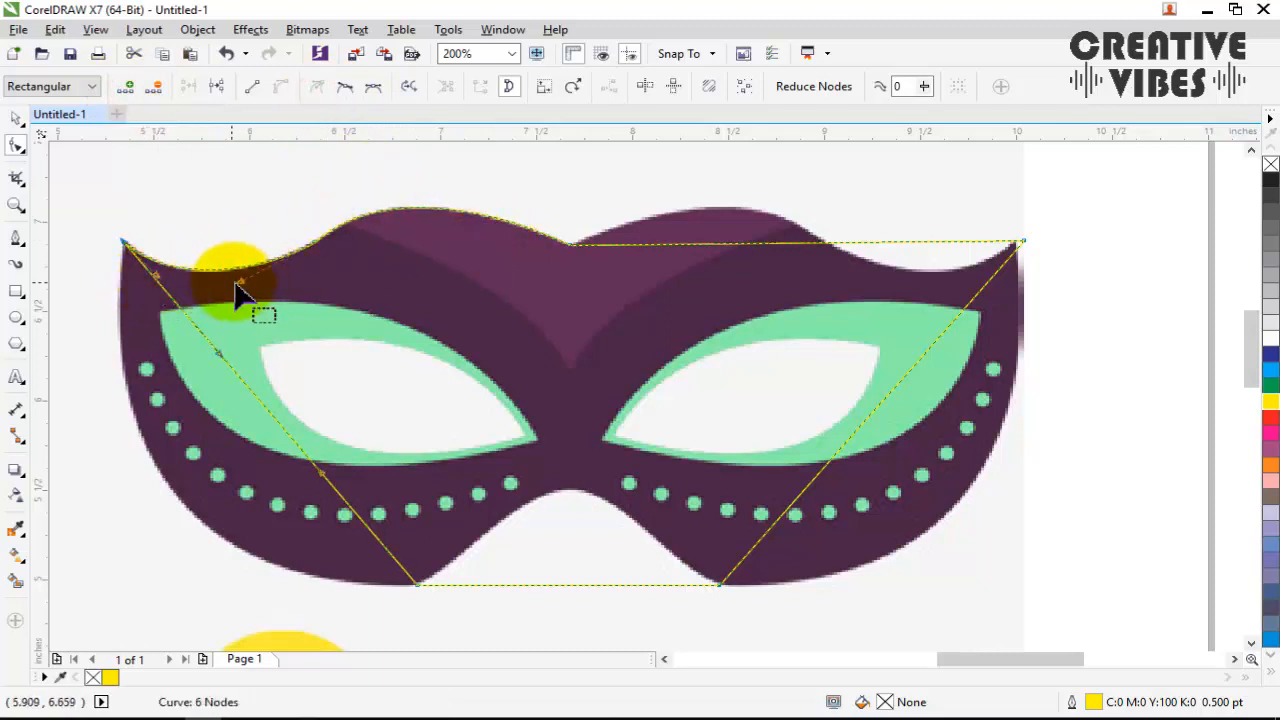
pyautogui.click(316, 238)
pyautogui.moveTo(380, 193)
pyautogui.mouseDown()
pyautogui.moveTo(320, 251)
pyautogui.moveTo(382, 191)
pyautogui.mouseUp()
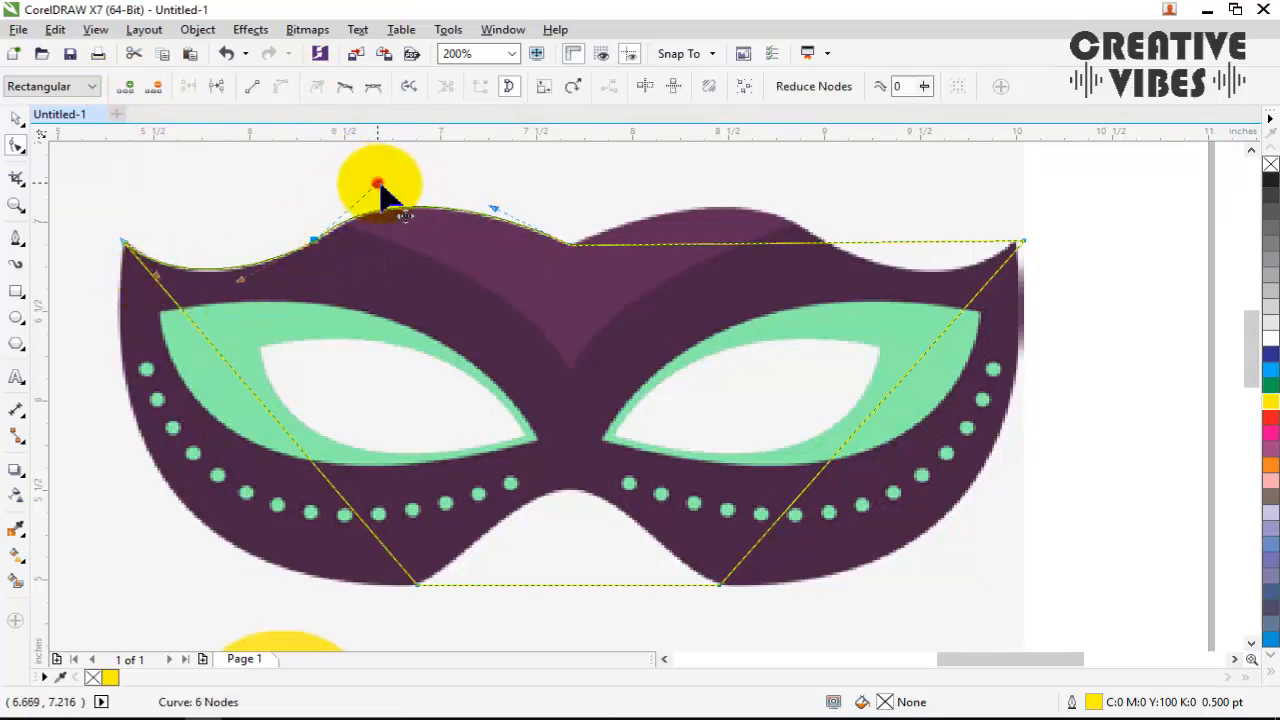
# Step: Add a node on the outline's upper right segment and adjust the handles to follow the mask's right-hand top bump
pyautogui.click(803, 244)
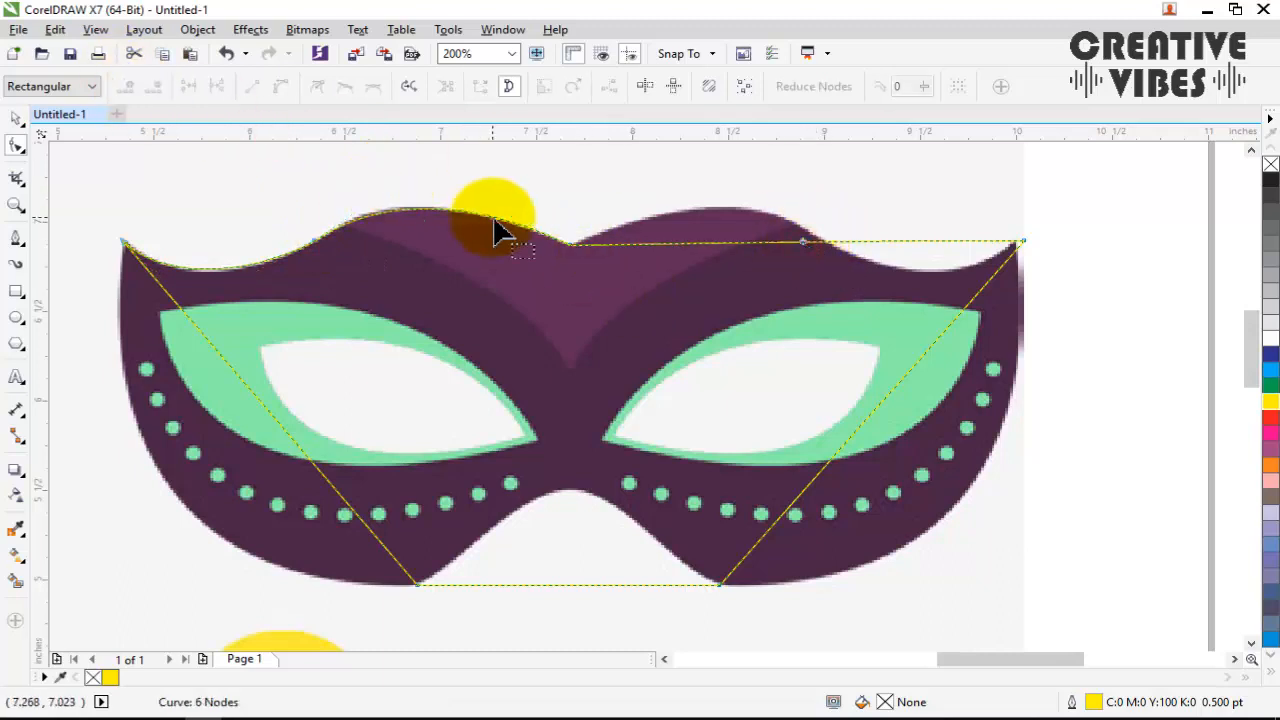
pyautogui.click(127, 85)
pyautogui.moveTo(801, 242); pyautogui.dragTo(797, 222)
pyautogui.click(317, 86)
pyautogui.moveTo(718, 221); pyautogui.dragTo(690, 185)
pyautogui.moveTo(644, 242); pyautogui.dragTo(633, 234)
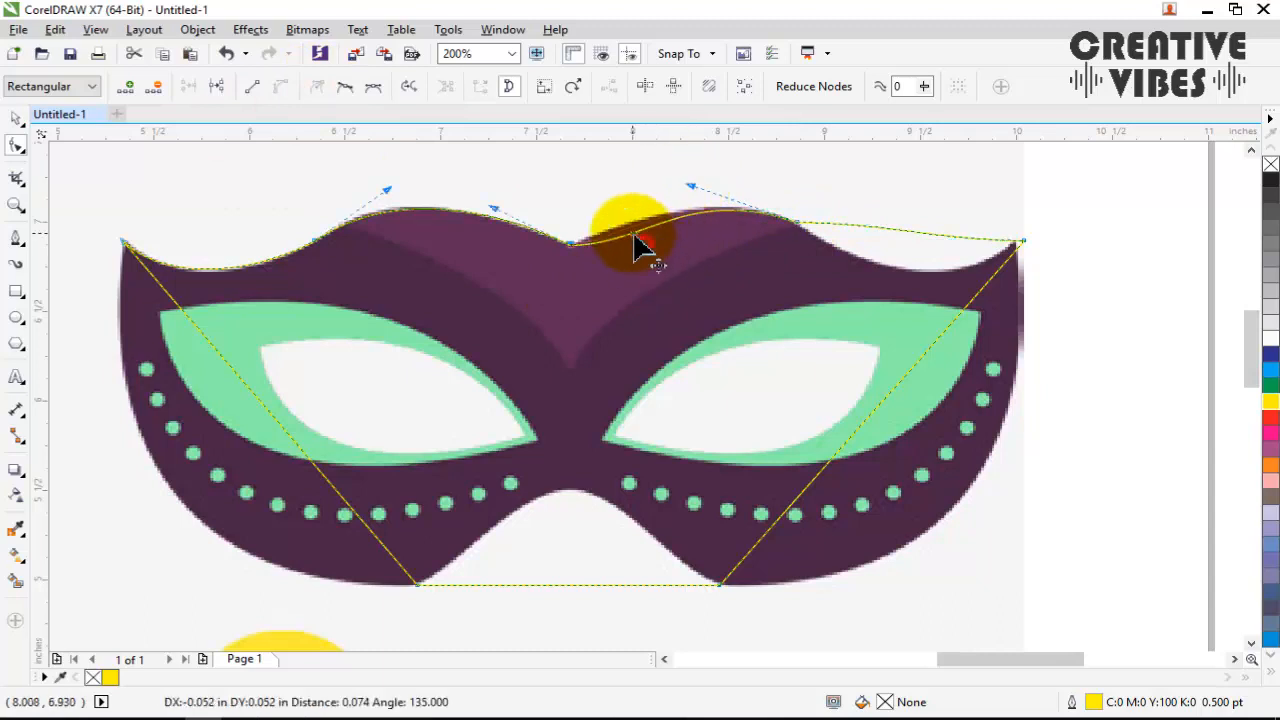
pyautogui.moveTo(691, 186); pyautogui.dragTo(735, 185)
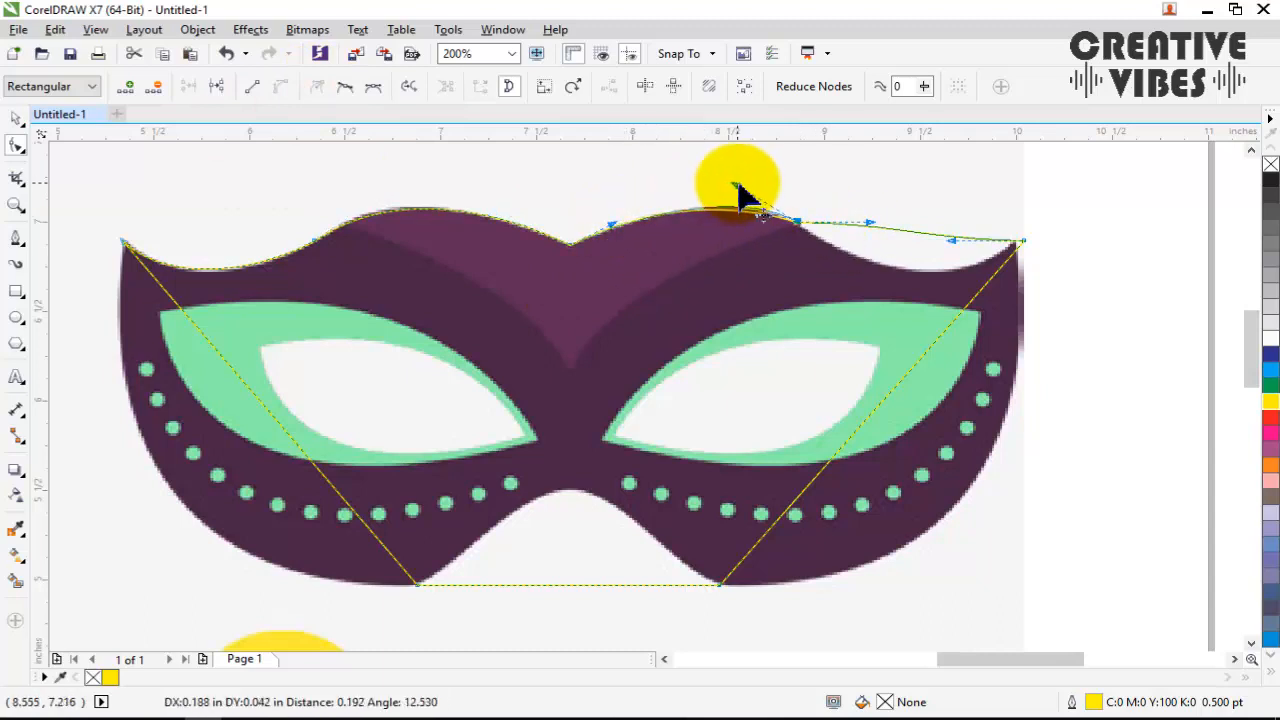
# Step: Bend the segments on both sides of the outline's upper right tip to follow the mask's top dip and right side
pyautogui.moveTo(869, 224); pyautogui.dragTo(876, 296)
pyautogui.moveTo(953, 240); pyautogui.dragTo(1012, 241)
pyautogui.moveTo(1012, 241); pyautogui.dragTo(1017, 241)
pyautogui.moveTo(876, 295); pyautogui.dragTo(882, 287)
pyautogui.moveTo(729, 586); pyautogui.dragTo(1024, 432)
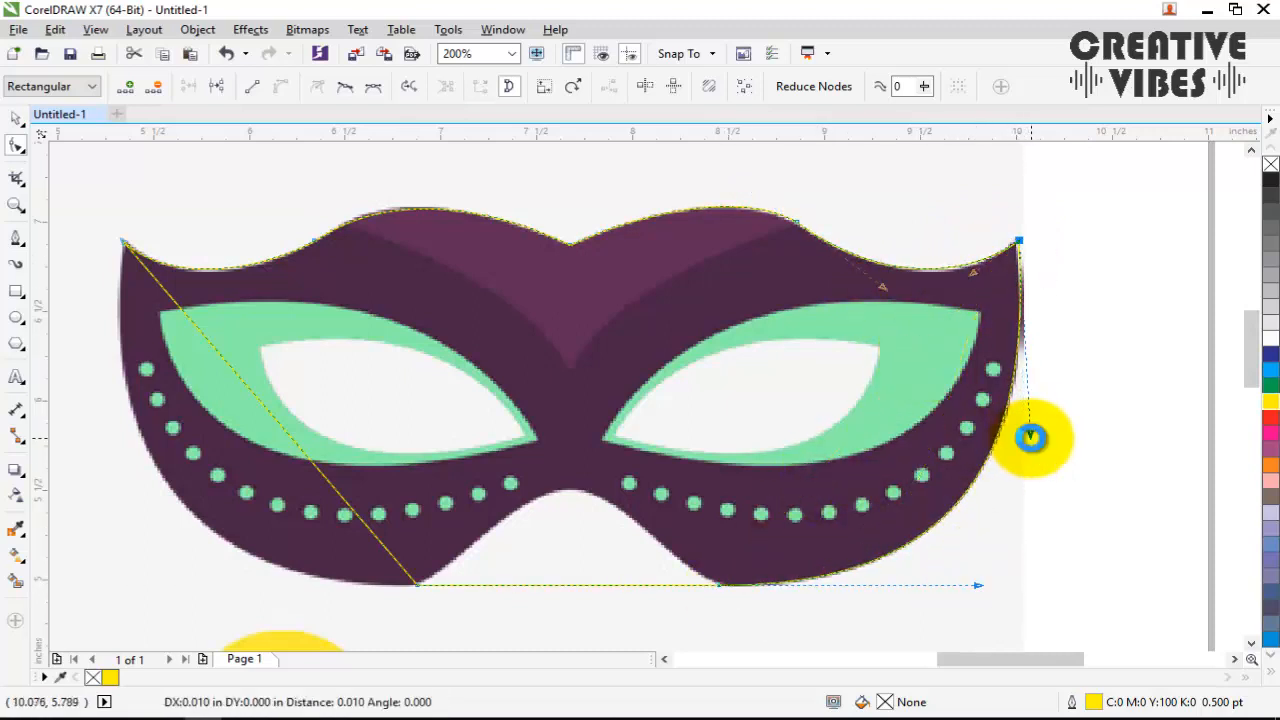
# Step: Curve the outline's bottom segment between the two lower corners to match the mask's nose arch
pyautogui.click(418, 585)
pyautogui.moveTo(517, 586); pyautogui.dragTo(548, 464)
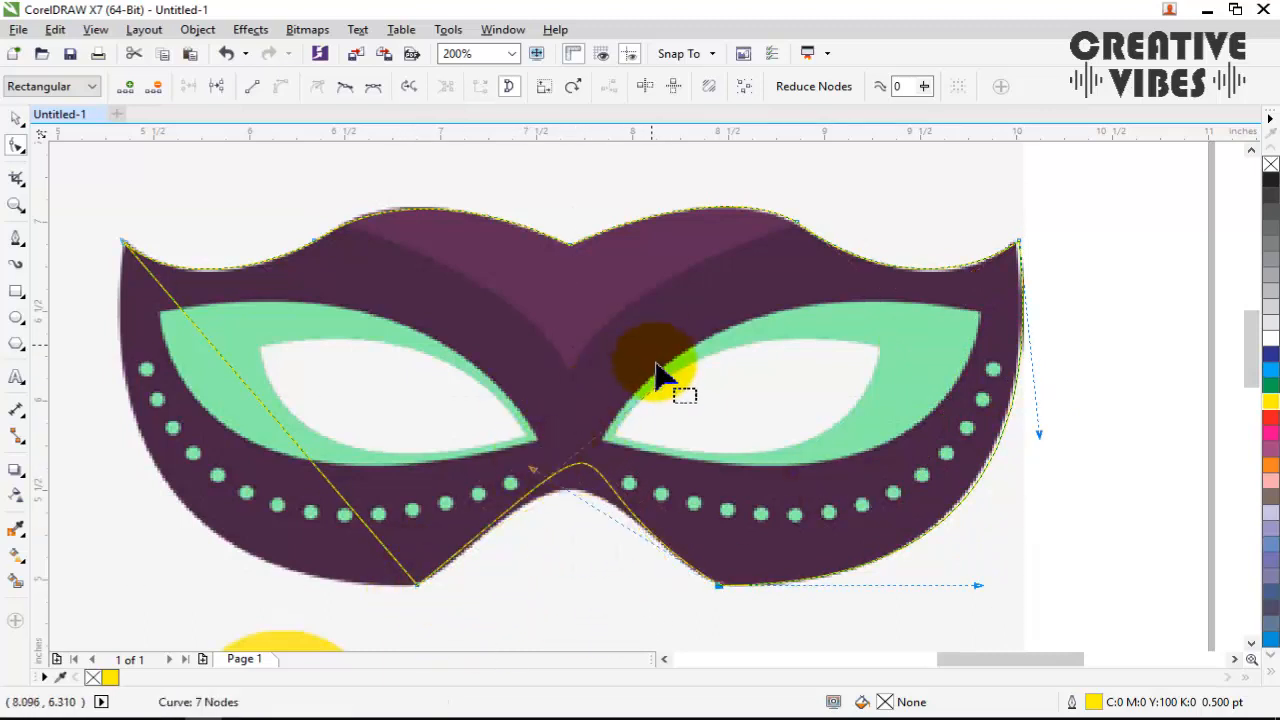
pyautogui.moveTo(655, 375); pyautogui.dragTo(604, 446)
pyautogui.moveTo(534, 470); pyautogui.dragTo(598, 447)
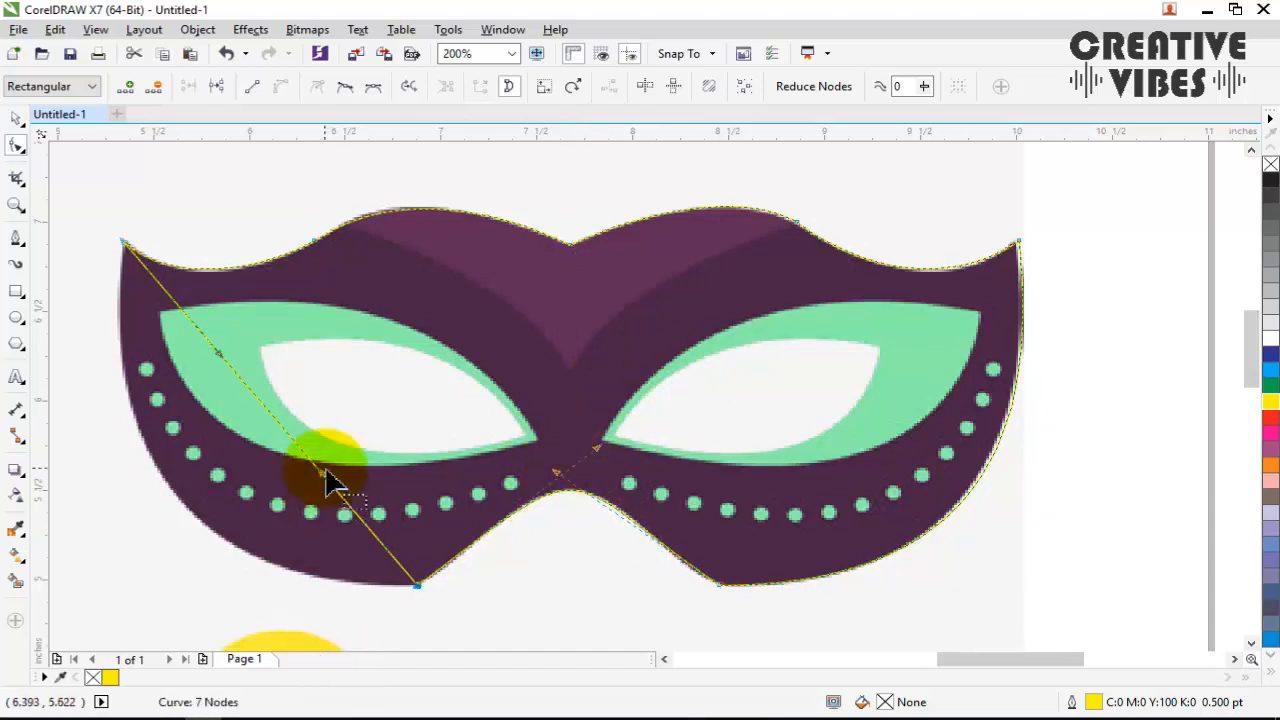
# Step: Bend the outline's left side segment with its node handles to follow the mask's rounded left edge
pyautogui.moveTo(323, 470); pyautogui.dragTo(188, 572)
pyautogui.moveTo(220, 355); pyautogui.dragTo(97, 414)
pyautogui.moveTo(187, 572); pyautogui.dragTo(158, 586)
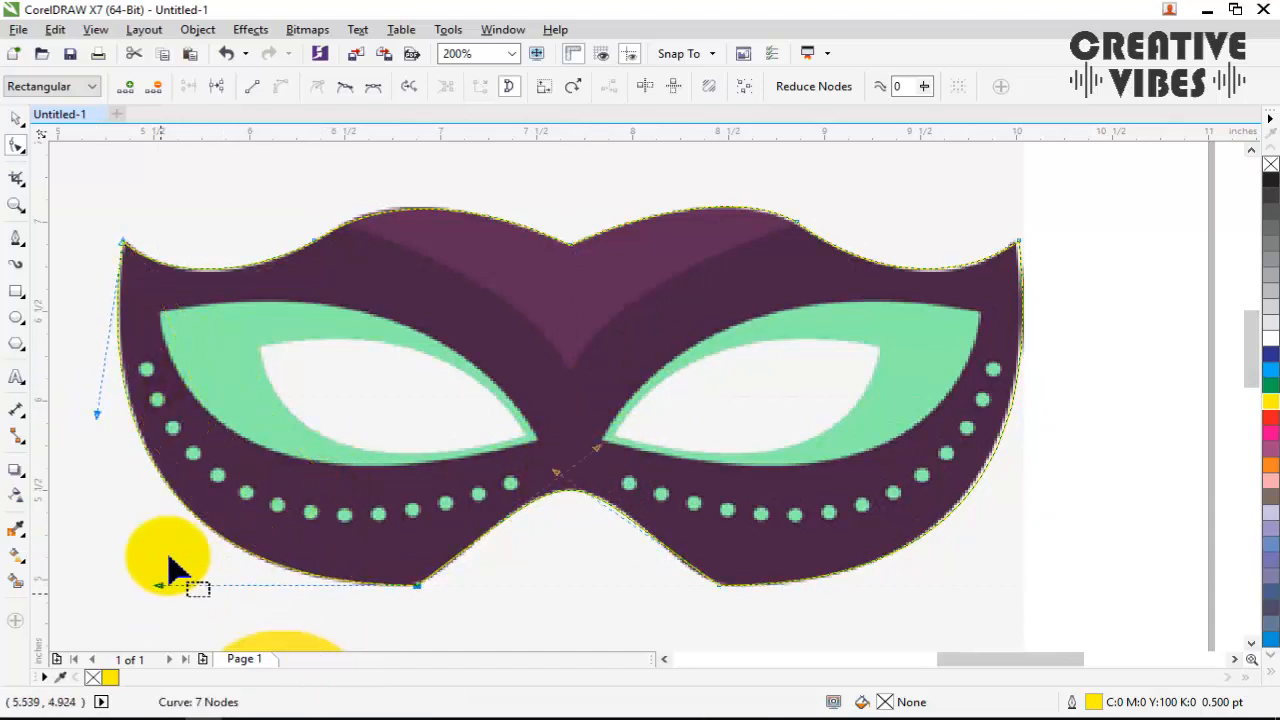
# Step: Draw a closed four-point Pen tool outline around the light purple area, through its bottom point, two side tips and top centre dip
pyautogui.click(14, 240)
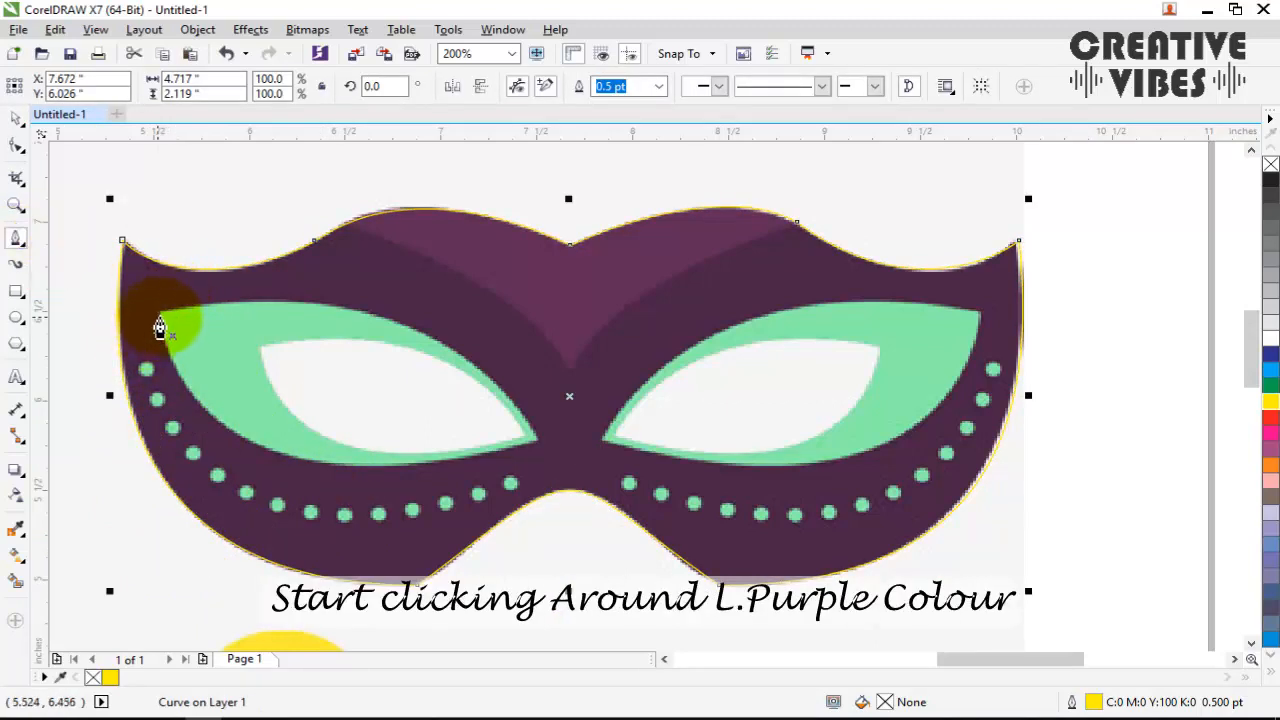
pyautogui.click(326, 248)
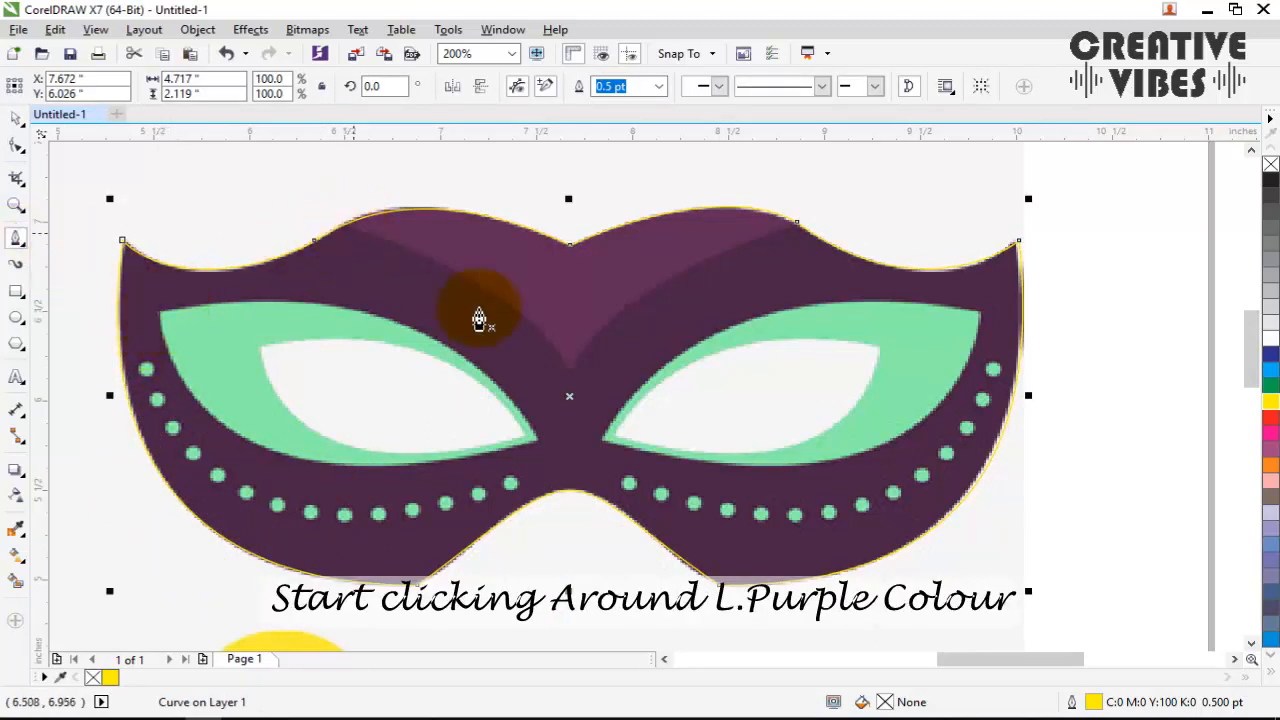
pyautogui.click(570, 374)
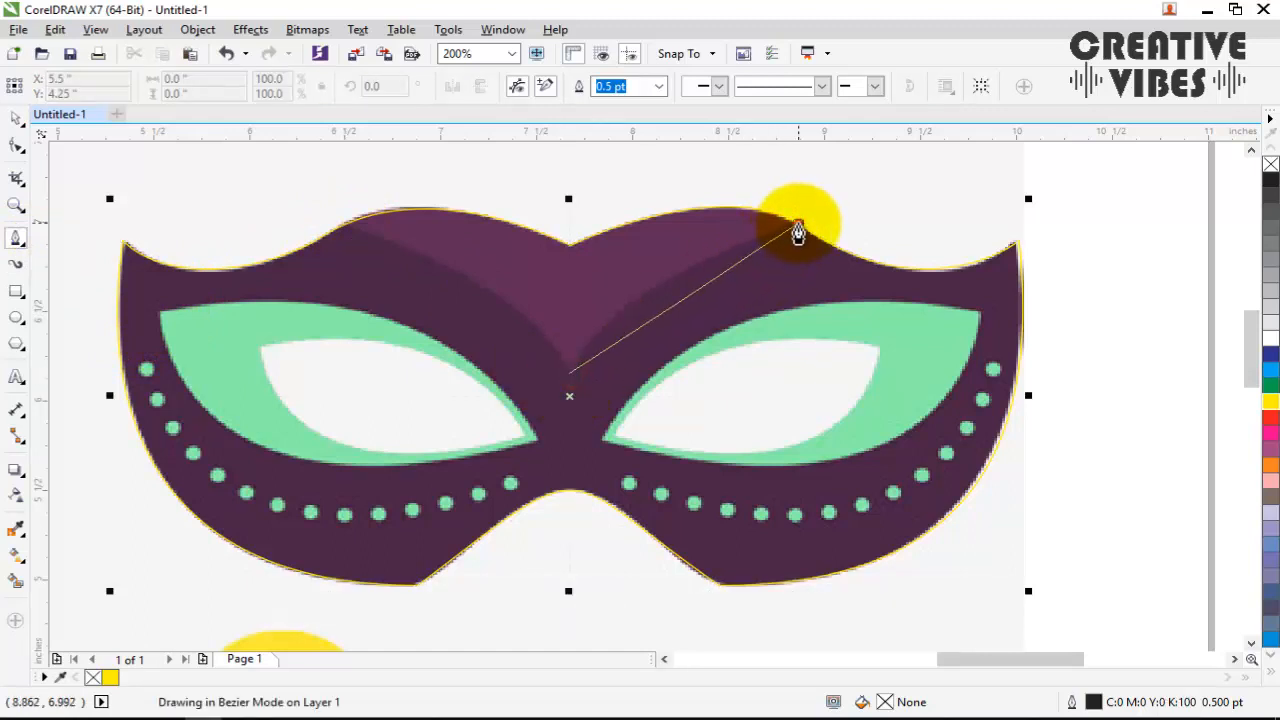
pyautogui.click(800, 220)
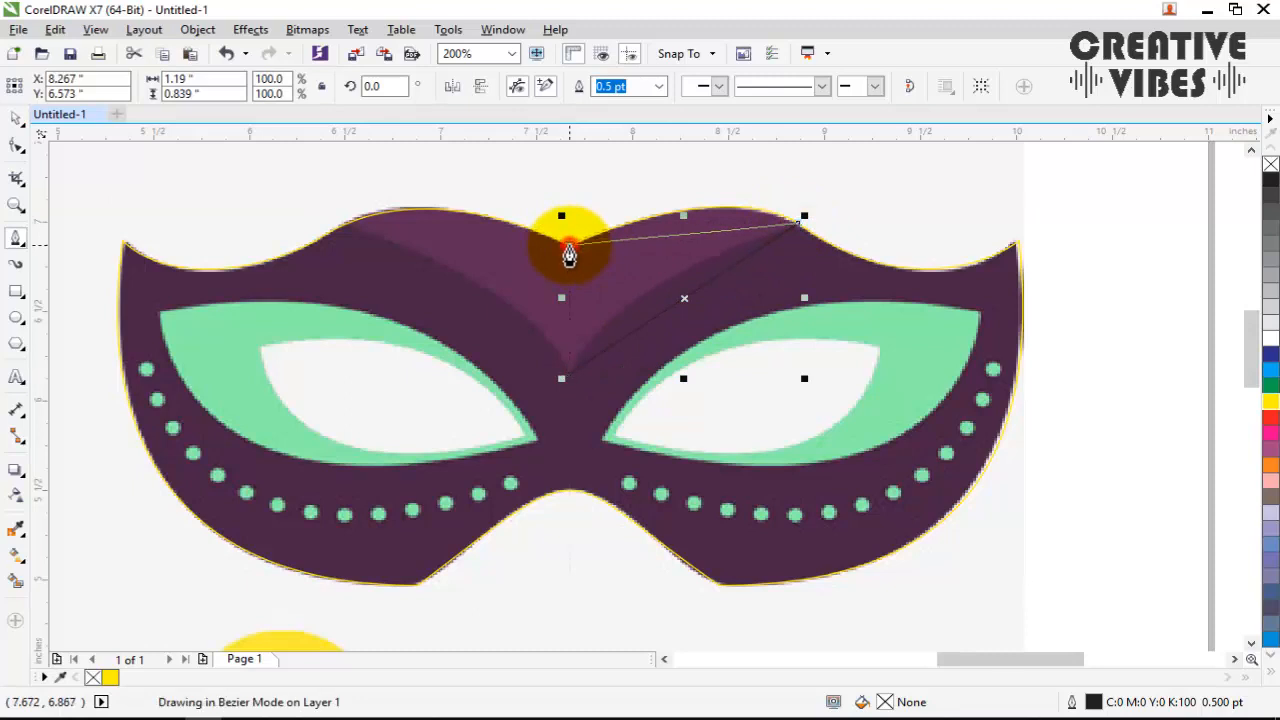
pyautogui.click(569, 245)
pyautogui.click(337, 228)
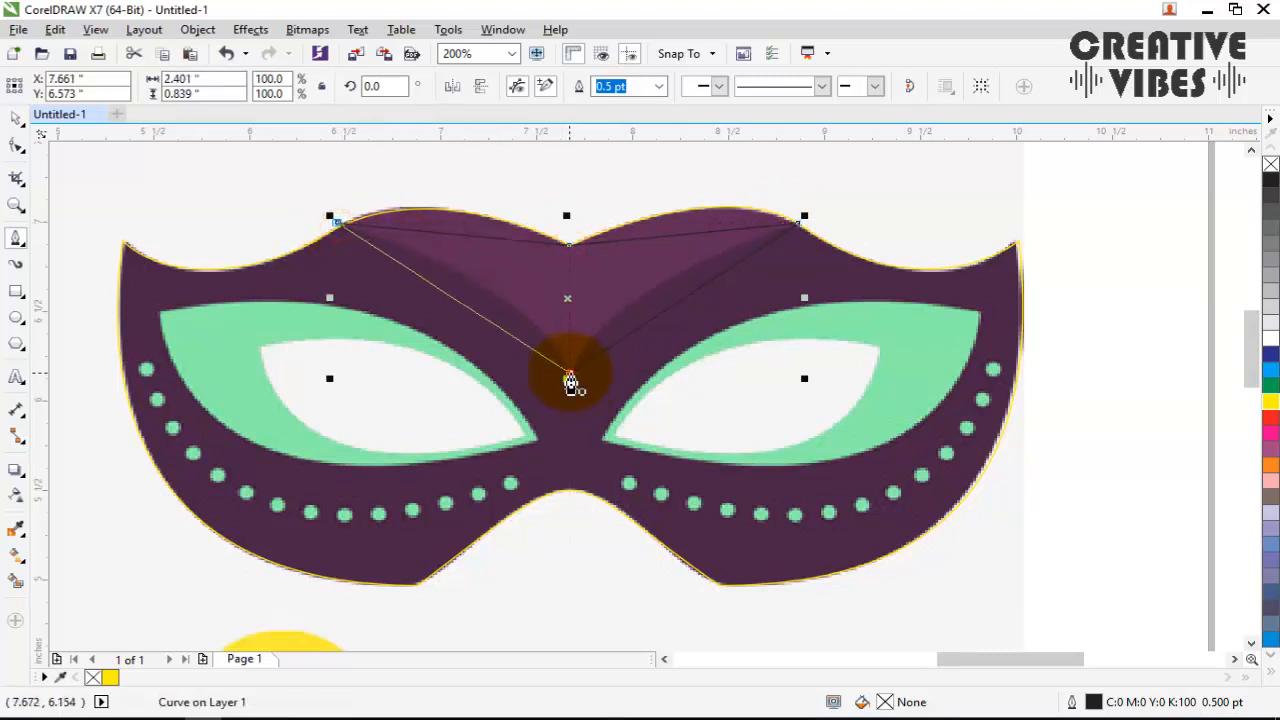
pyautogui.click(569, 376)
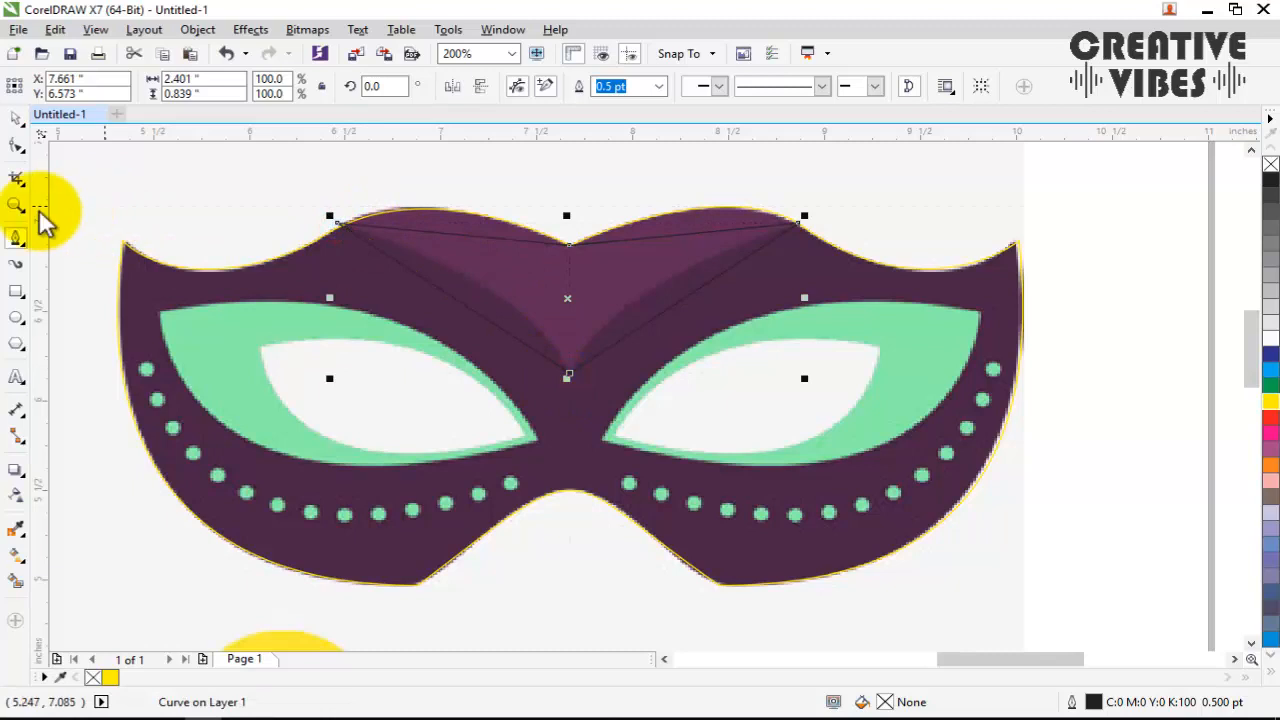
# Step: Convert all lines of the light purple area's outline to curves and bend its upper right segment along the mask's top edge
pyautogui.click(18, 146)
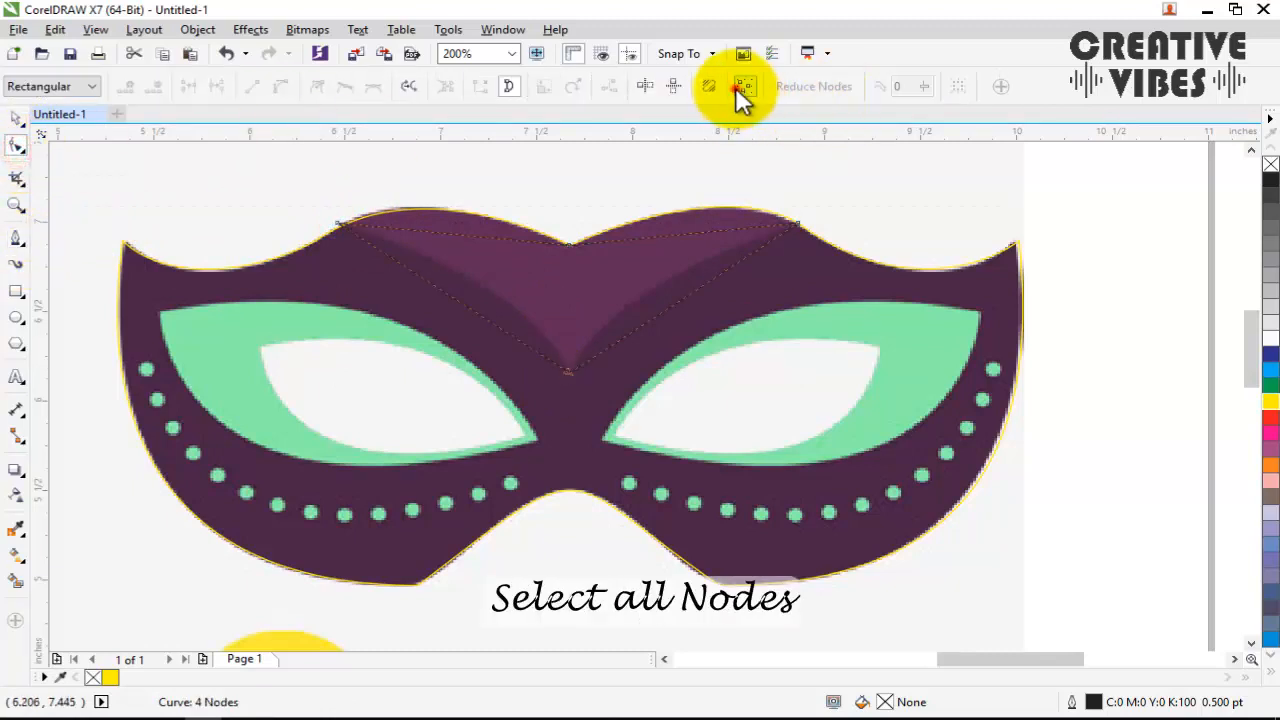
pyautogui.click(283, 87)
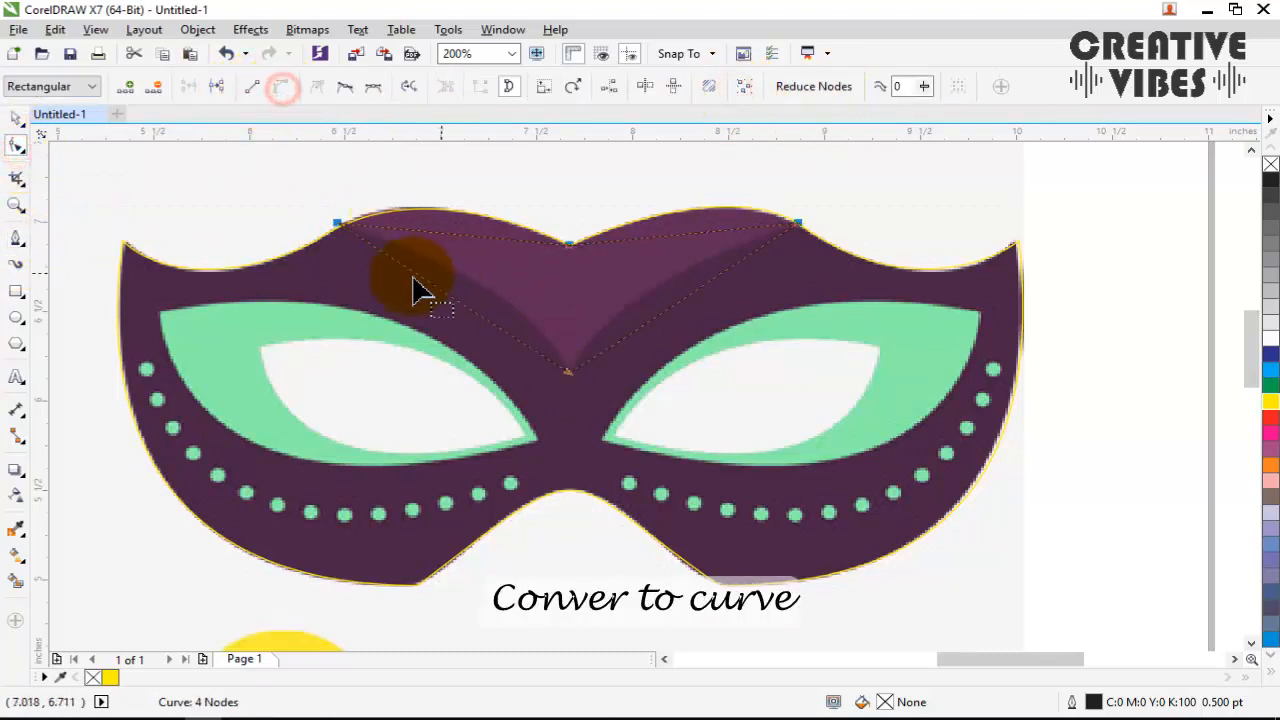
pyautogui.click(572, 248)
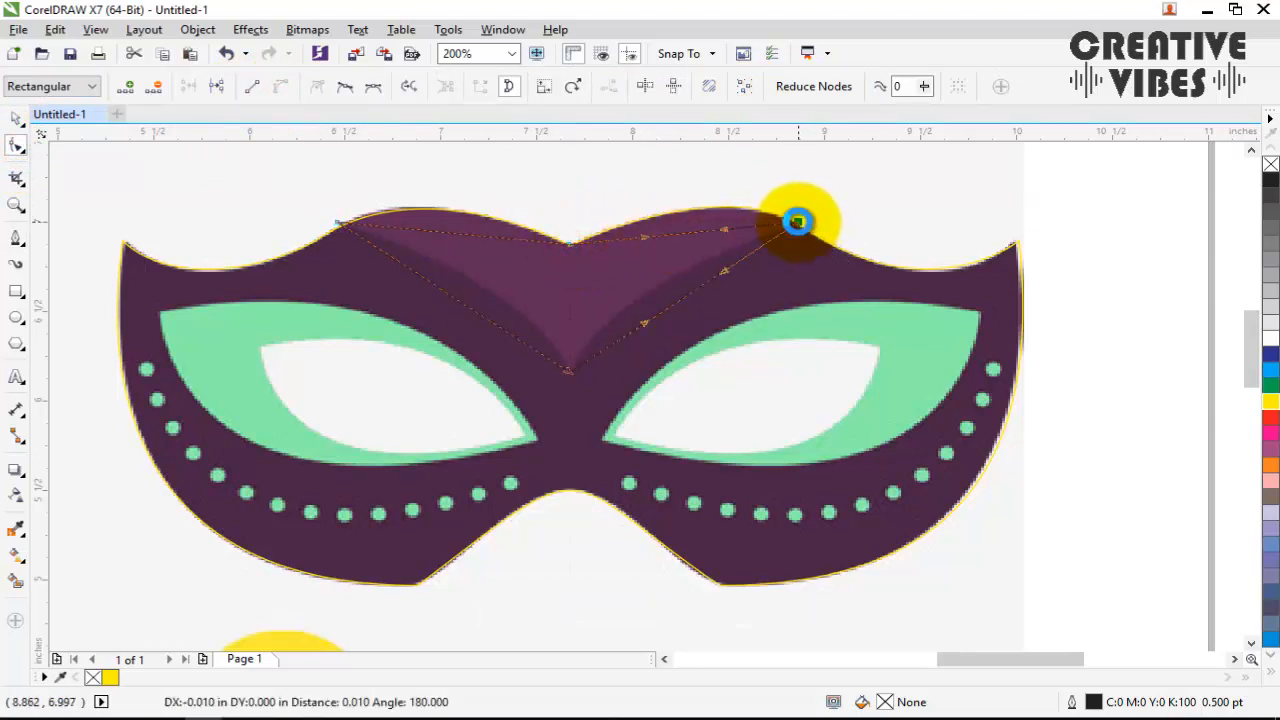
pyautogui.moveTo(798, 222); pyautogui.dragTo(796, 222)
pyautogui.moveTo(720, 232); pyautogui.dragTo(697, 186)
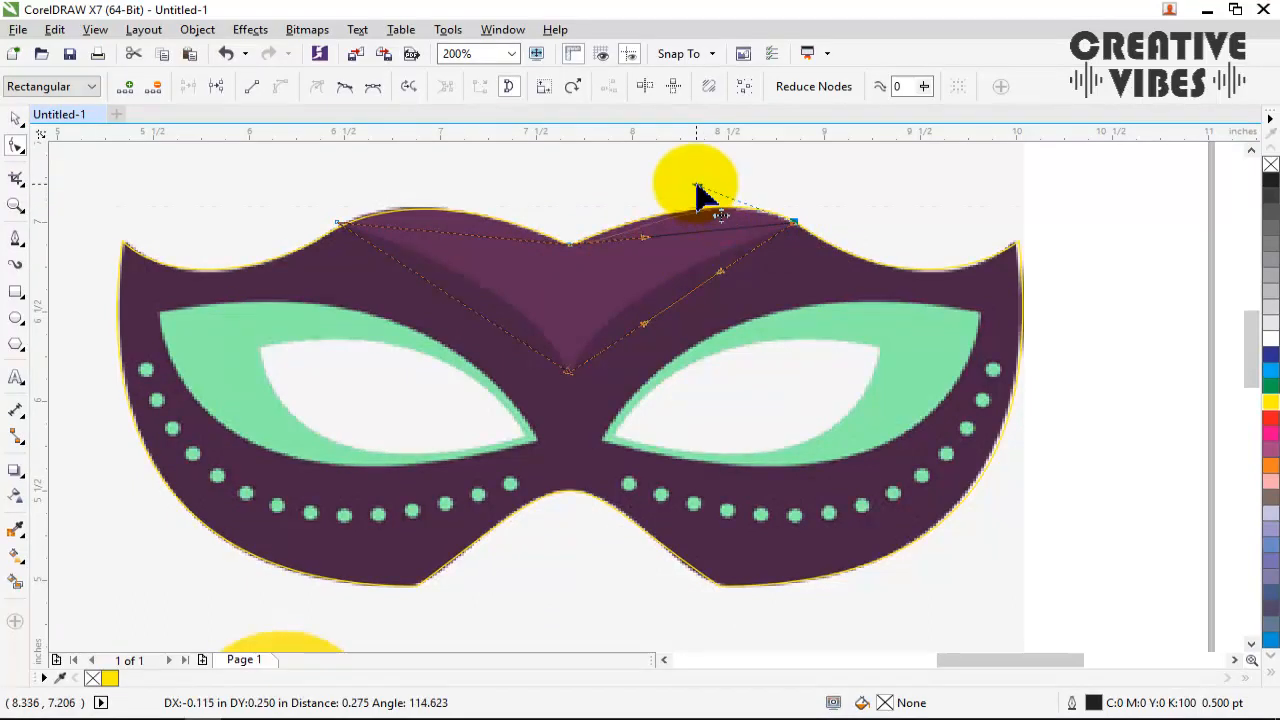
pyautogui.moveTo(644, 237); pyautogui.dragTo(651, 230)
pyautogui.moveTo(697, 185); pyautogui.dragTo(699, 189)
# Step: Adjust the left node and bend the light purple outline's upper left segment along the mask's top edge
pyautogui.moveTo(337, 222); pyautogui.dragTo(341, 226)
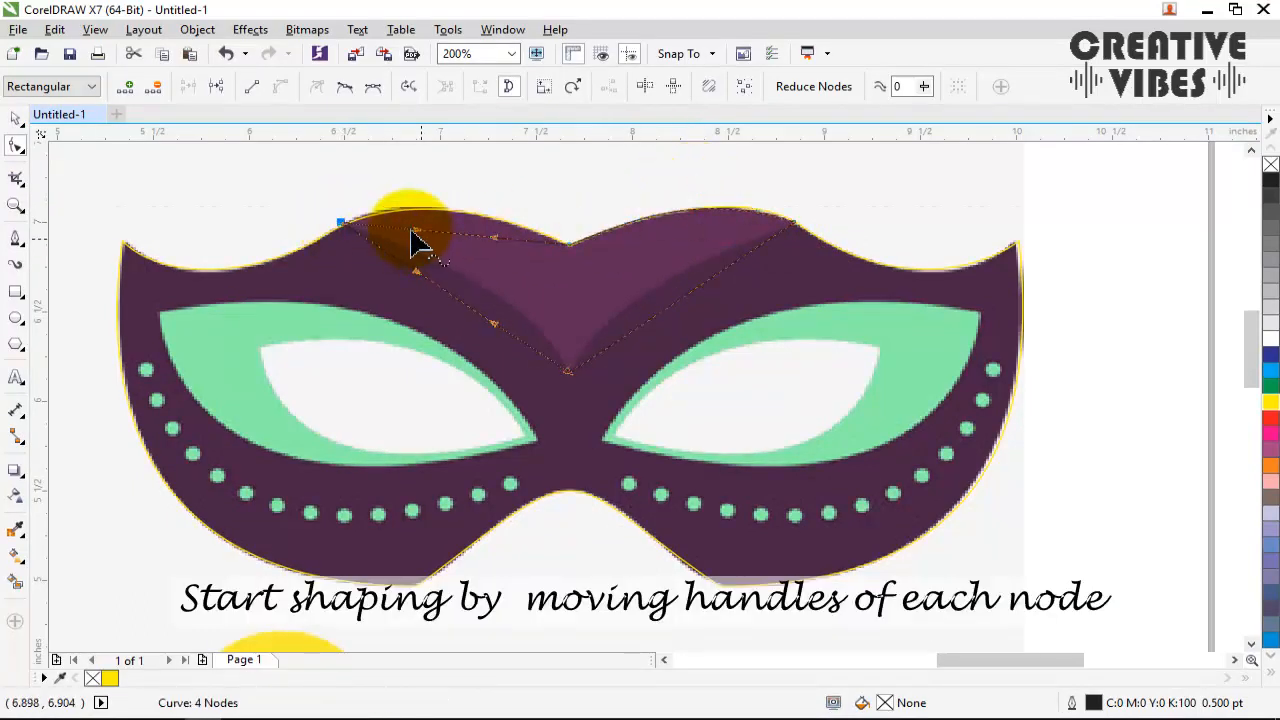
pyautogui.moveTo(416, 242); pyautogui.dragTo(437, 180)
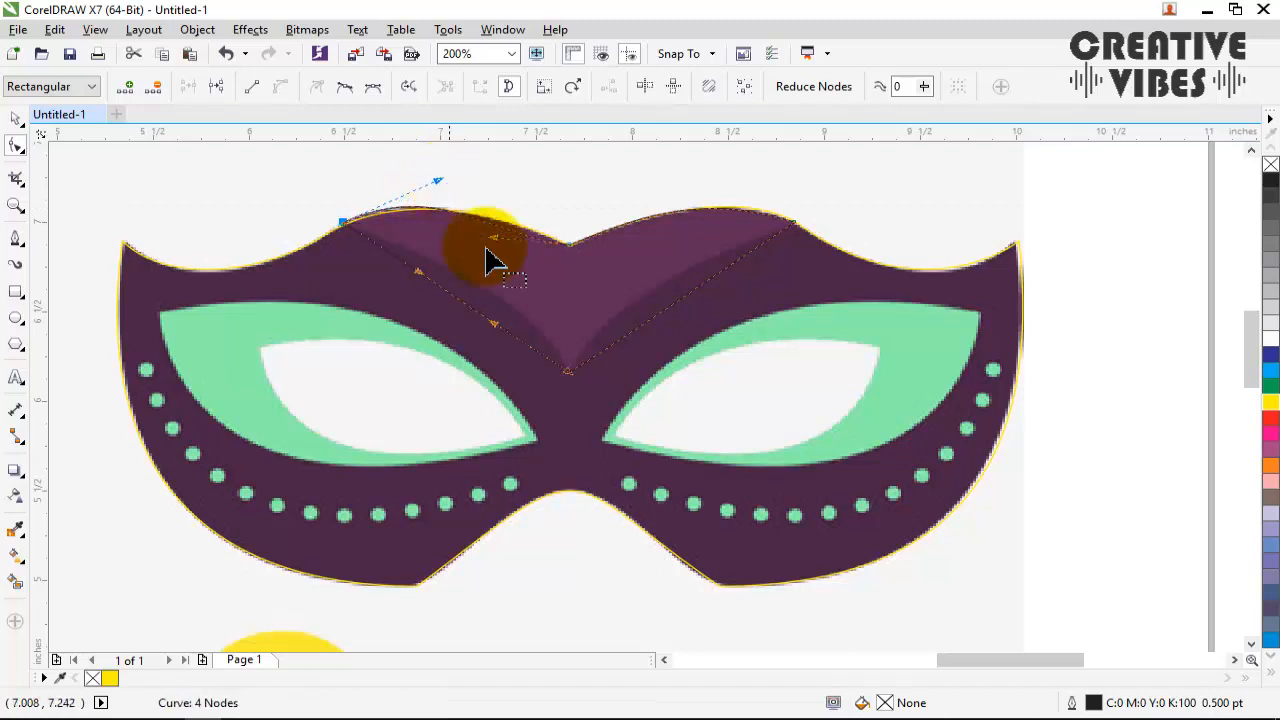
pyautogui.moveTo(493, 237)
pyautogui.mouseDown()
pyautogui.moveTo(514, 206)
pyautogui.moveTo(512, 224)
pyautogui.mouseUp()
pyautogui.moveTo(437, 180); pyautogui.dragTo(438, 187)
# Step: Curve the light purple outline's lower left segment along the colour boundary and fine-tune its left node and upper handle
pyautogui.moveTo(418, 272); pyautogui.dragTo(452, 255)
pyautogui.click(569, 372)
pyautogui.moveTo(493, 323); pyautogui.dragTo(527, 305)
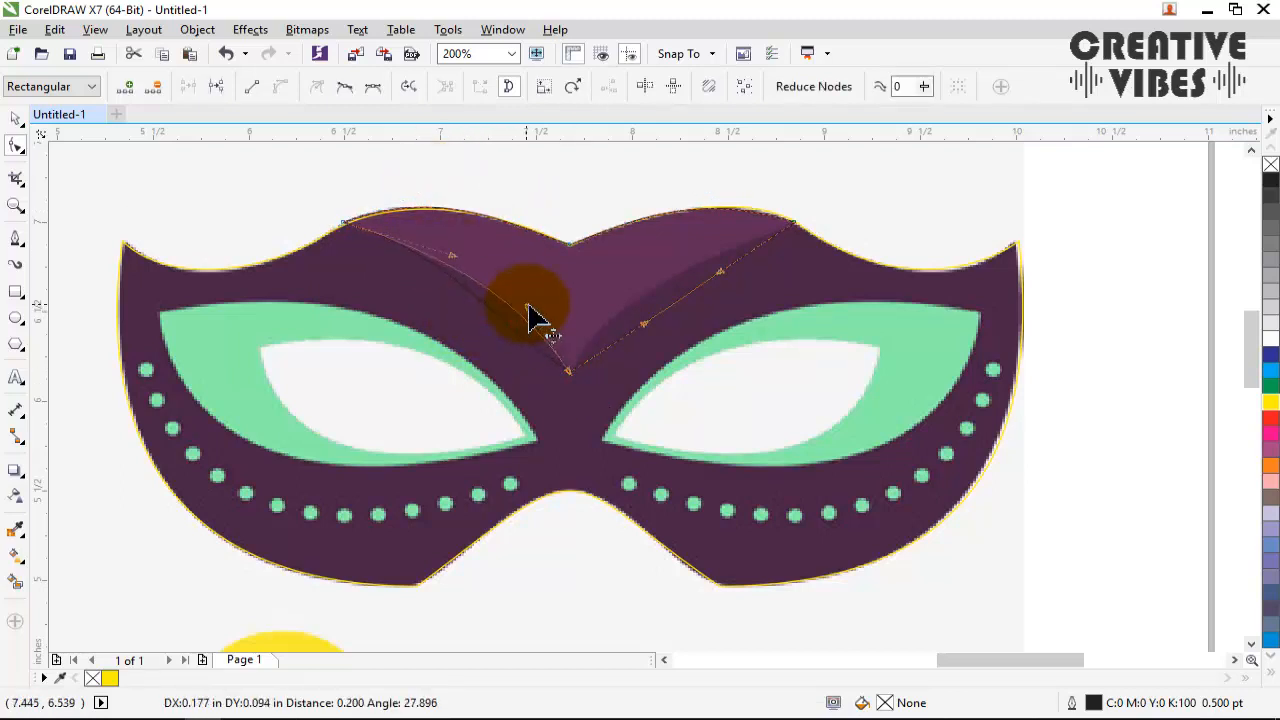
pyautogui.click(345, 222)
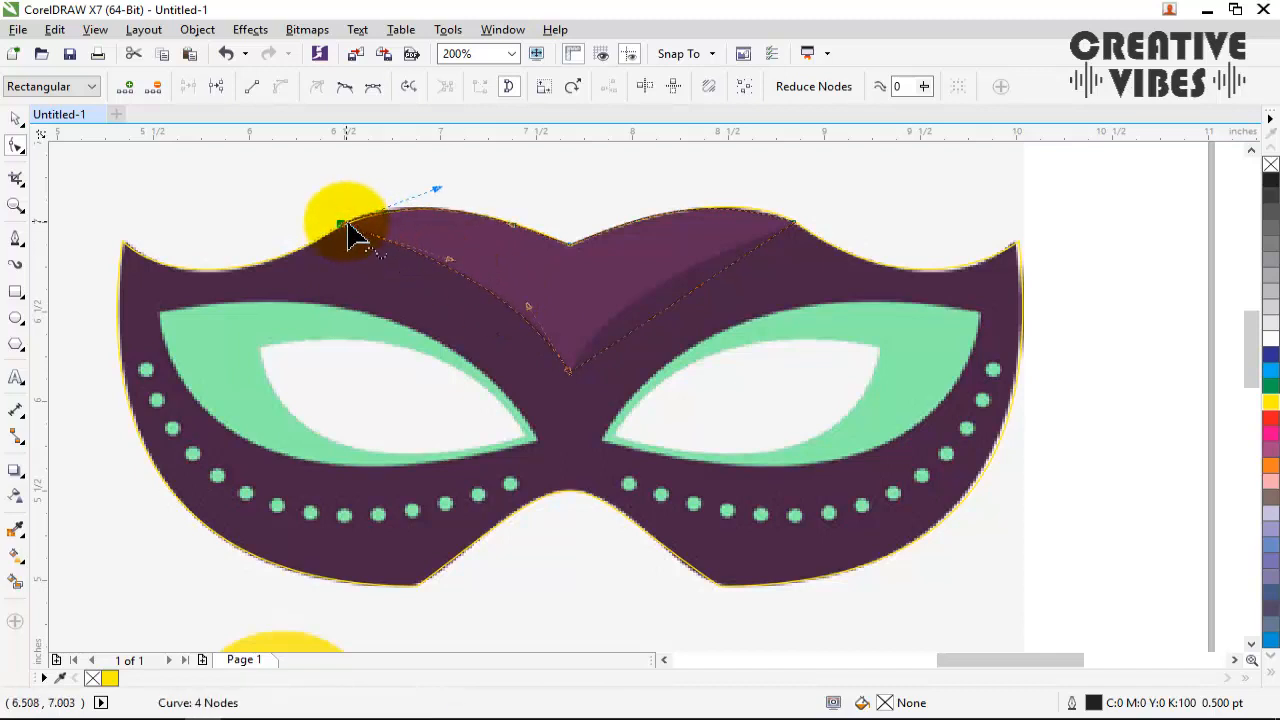
pyautogui.click(433, 188)
pyautogui.click(342, 225)
pyautogui.moveTo(440, 187); pyautogui.dragTo(433, 187)
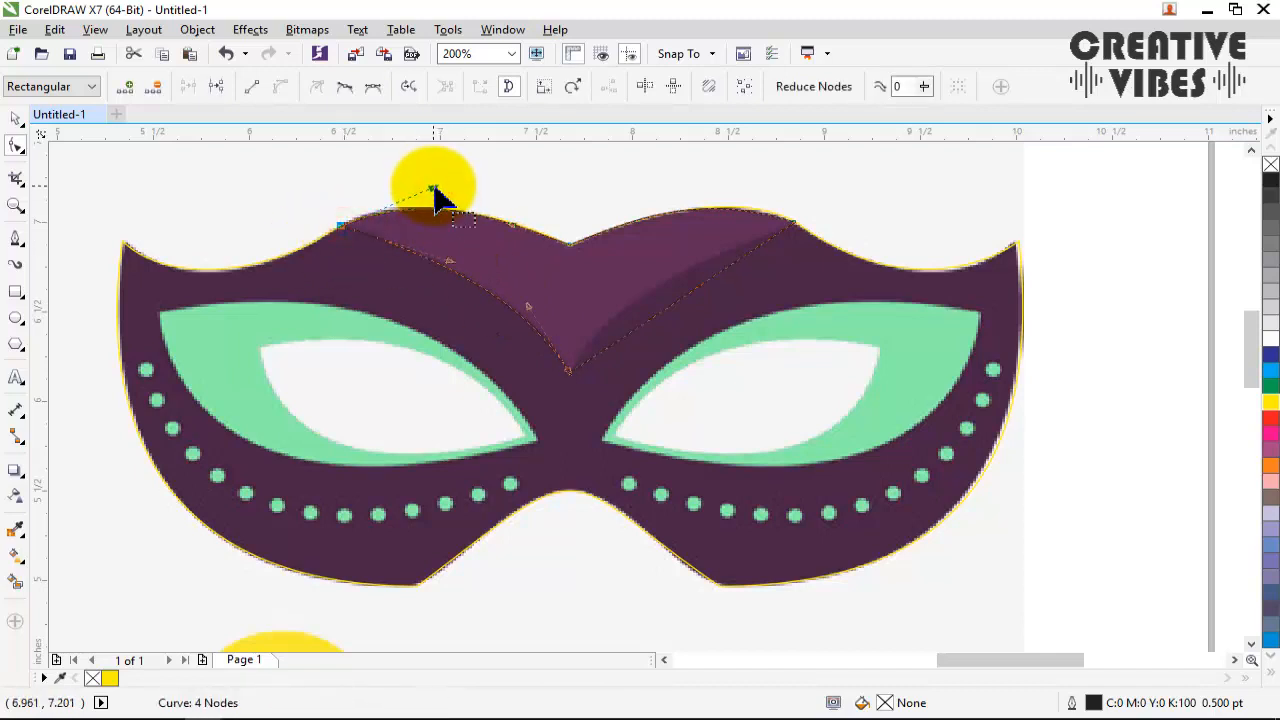
# Step: Curve the light purple outline's lower right segment along the colour boundary and refine the right node's upper handle
pyautogui.click(794, 223)
pyautogui.moveTo(718, 272); pyautogui.dragTo(702, 249)
pyautogui.moveTo(645, 324); pyautogui.dragTo(628, 314)
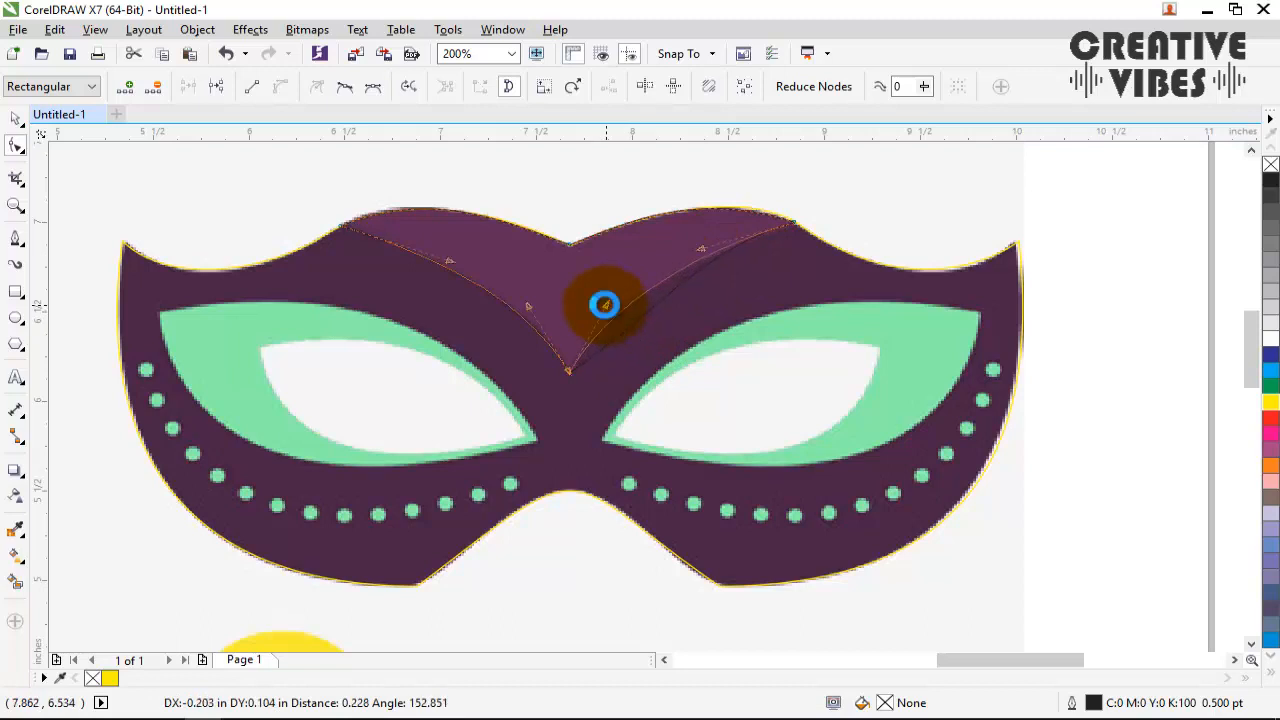
pyautogui.click(795, 223)
pyautogui.moveTo(700, 190); pyautogui.dragTo(712, 186)
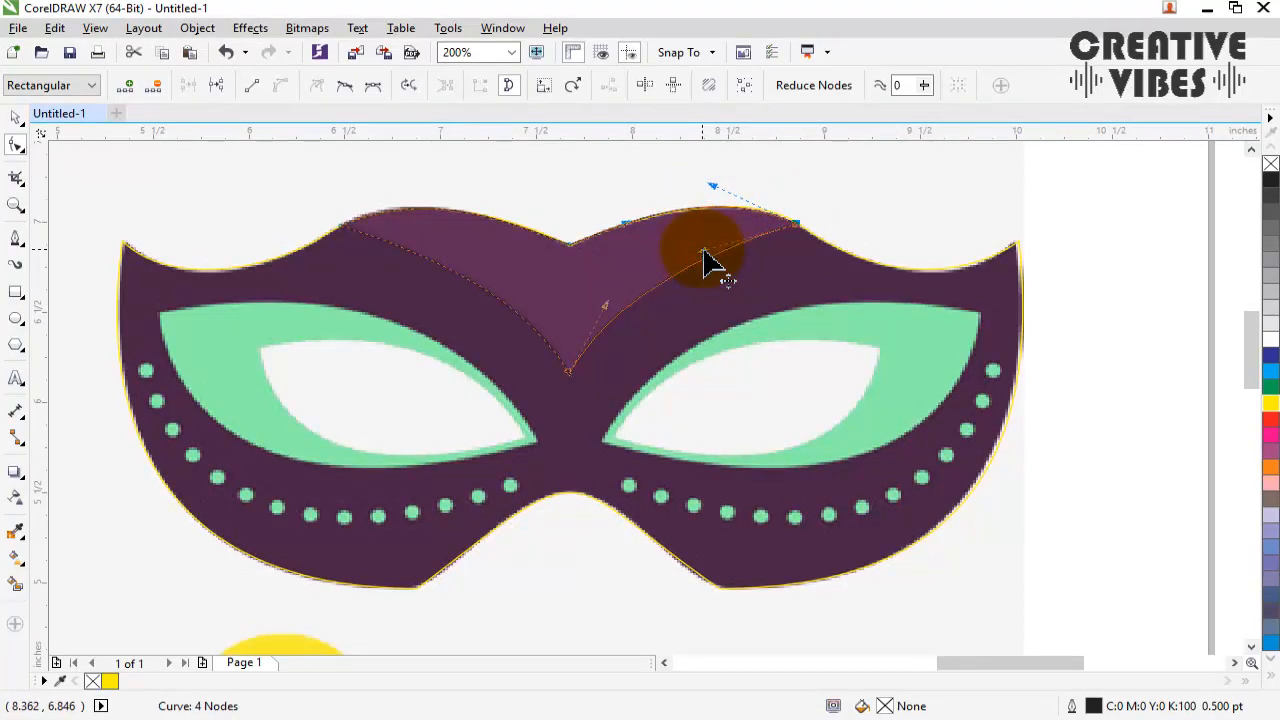
pyautogui.moveTo(703, 250); pyautogui.dragTo(703, 249)
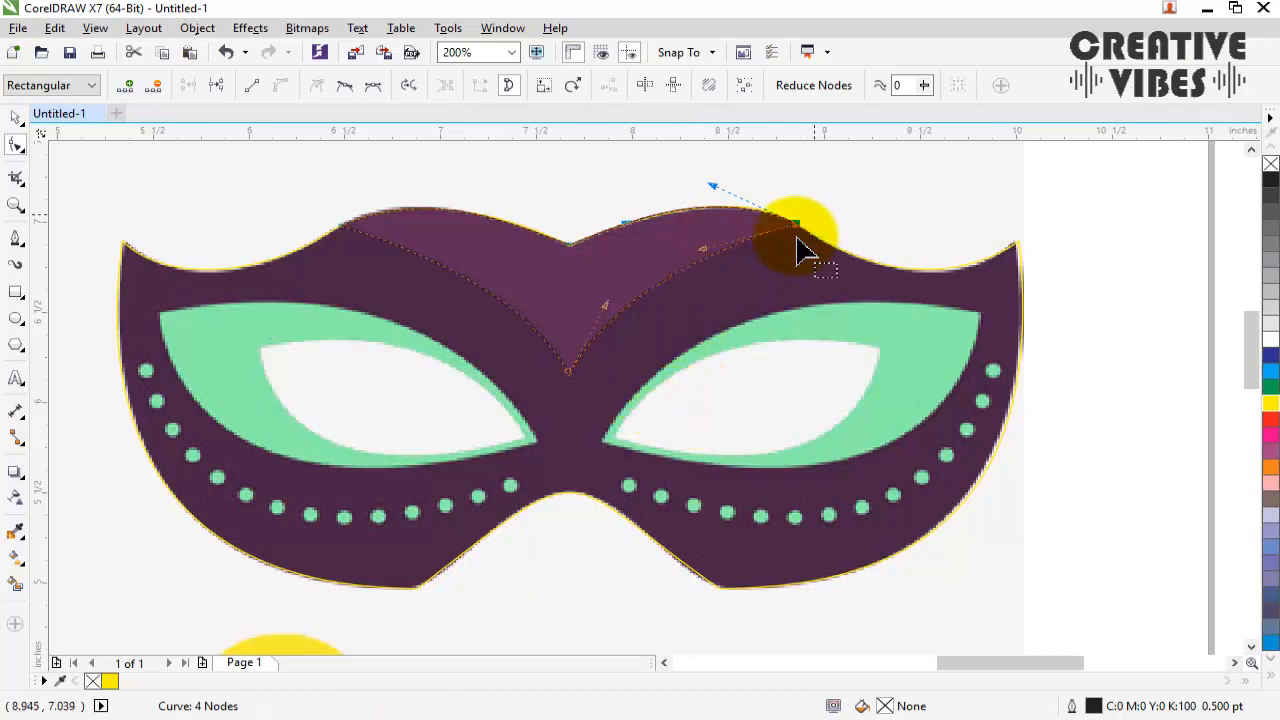
# Step: Fine-tune the right node's lower handle so the light purple outline matches the colour boundary
pyautogui.click(759, 302)
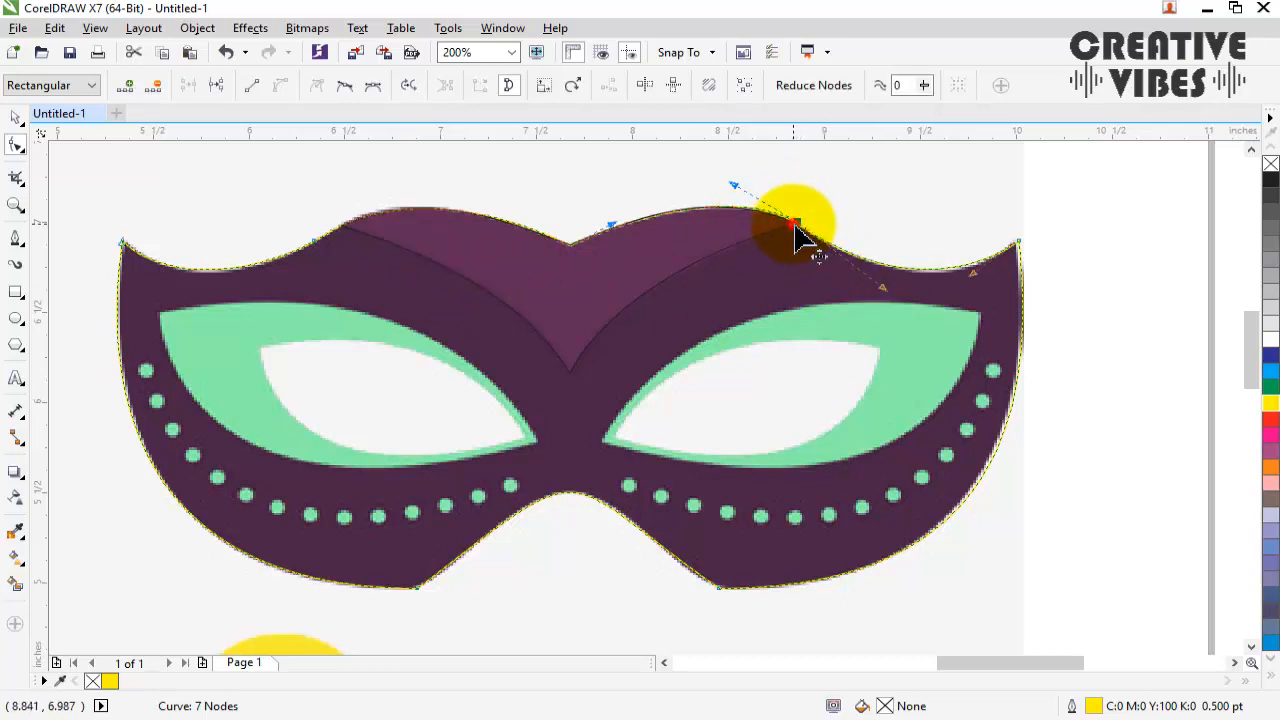
pyautogui.click(793, 230)
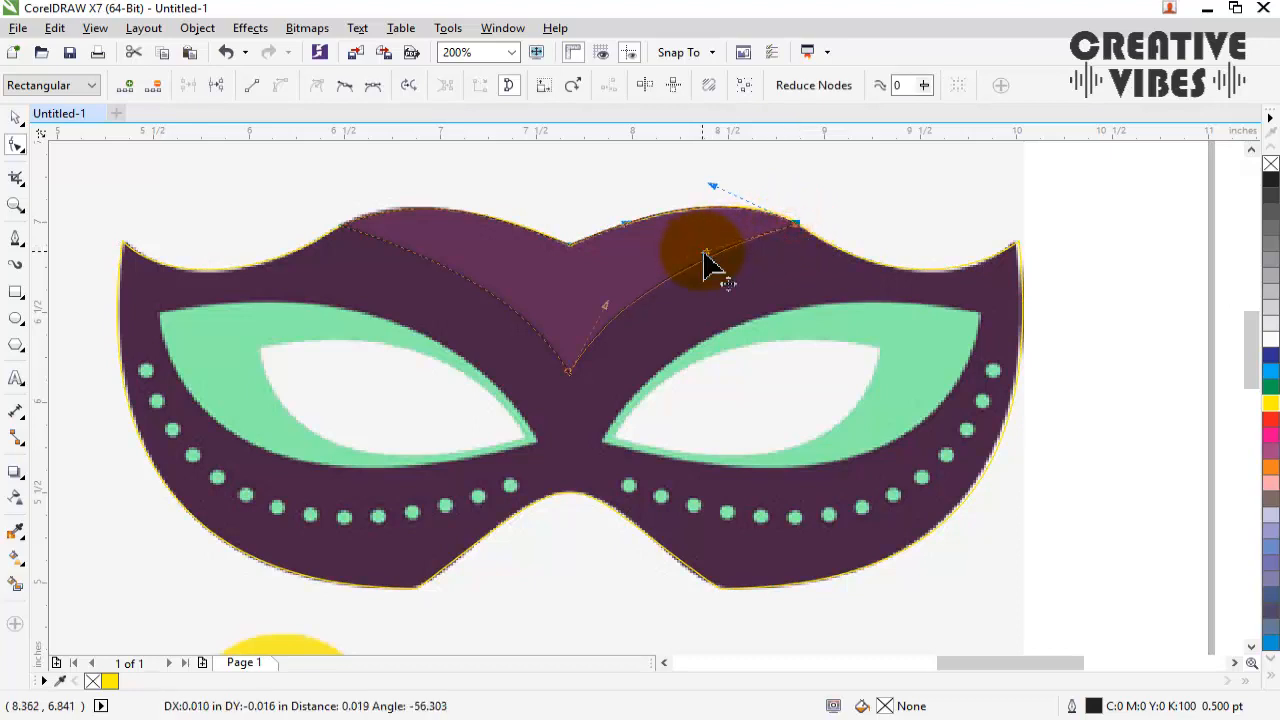
pyautogui.moveTo(703, 251); pyautogui.dragTo(704, 252)
pyautogui.click(725, 318)
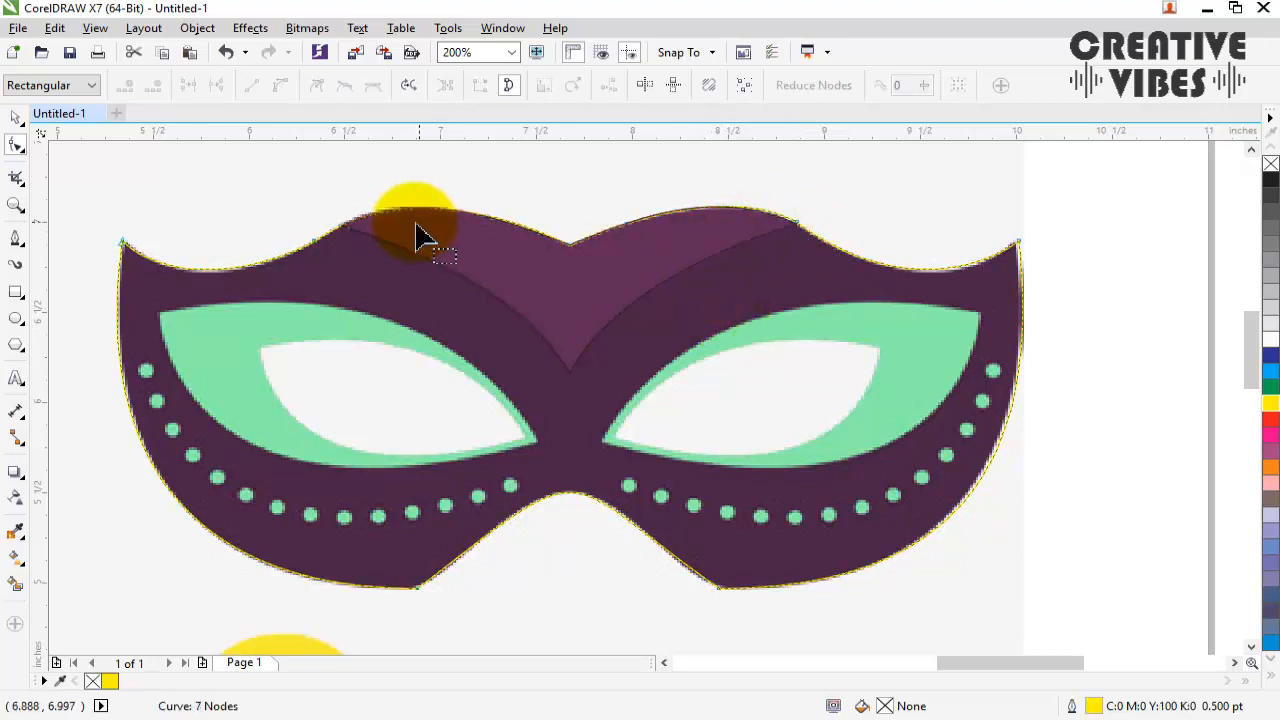
# Step: Draw a closed three-point Pen tool outline over the left green eye shape, through its outer tip, inner corner and lower edge
pyautogui.click(16, 237)
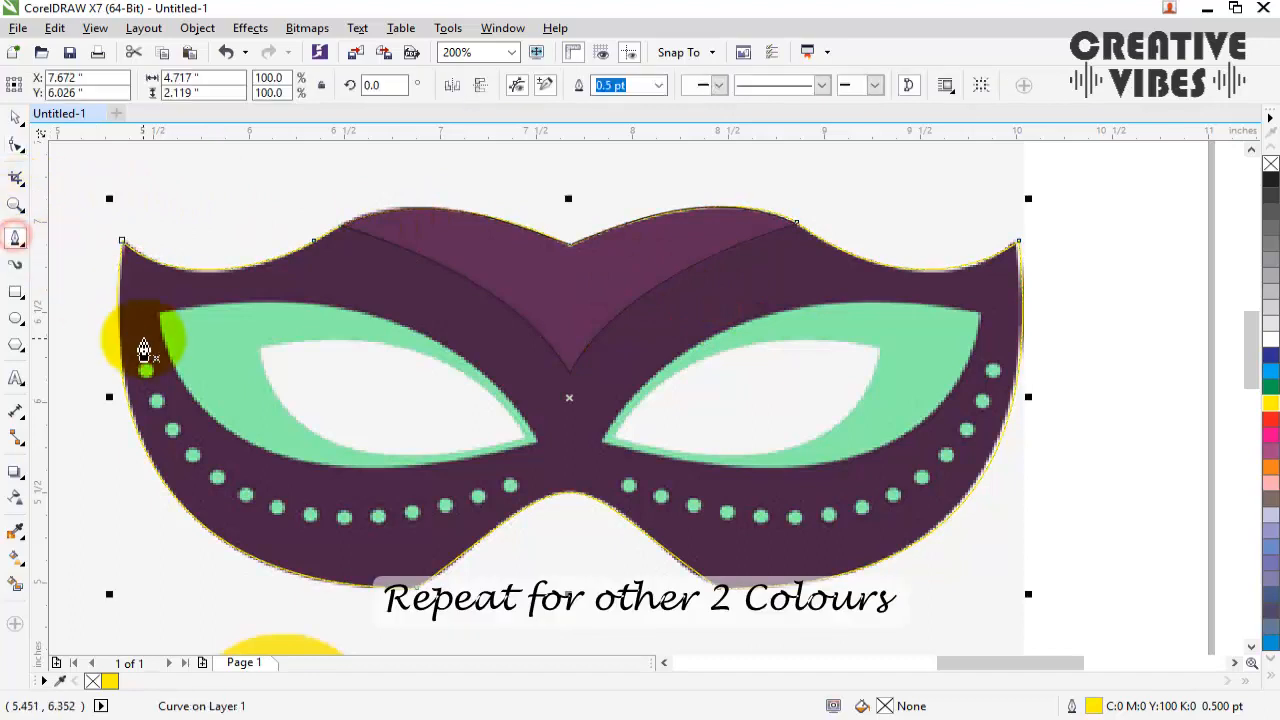
pyautogui.click(156, 314)
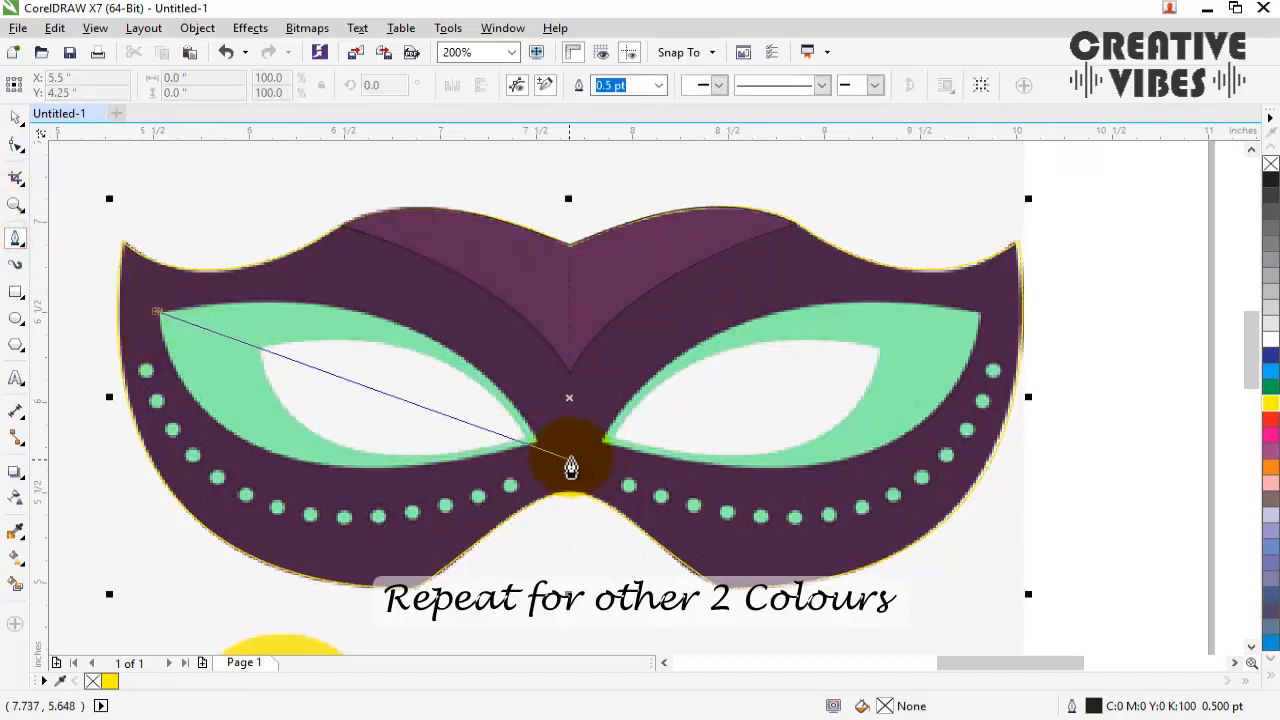
pyautogui.click(538, 447)
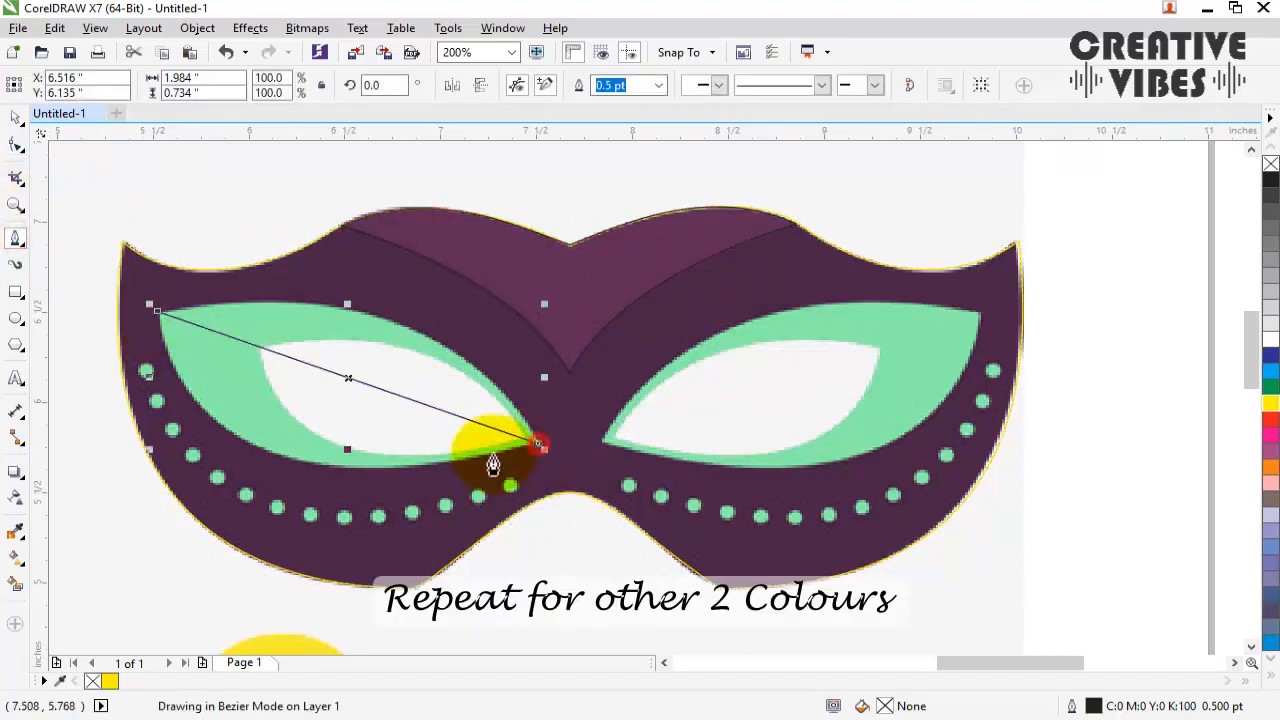
pyautogui.click(270, 462)
pyautogui.click(154, 312)
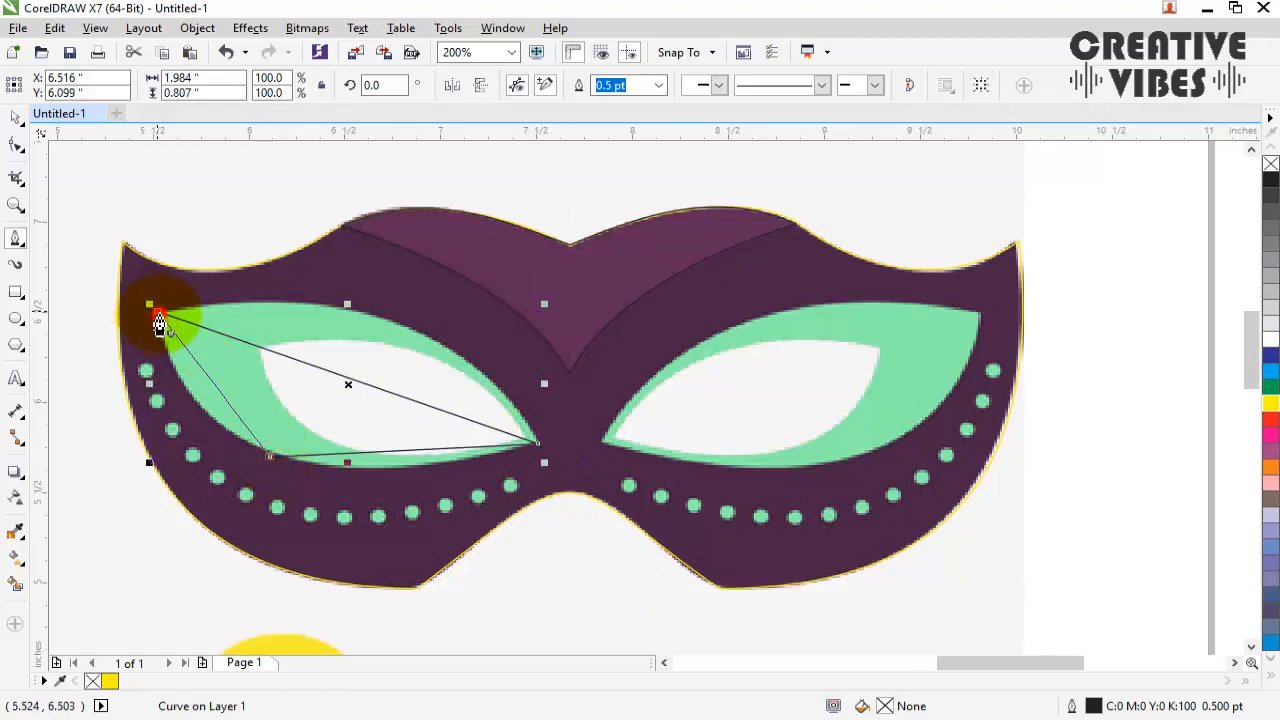
# Step: Colour the left green eye's outline yellow, select all its nodes with the Shape tool and convert its lines to curves
pyautogui.click(15, 145)
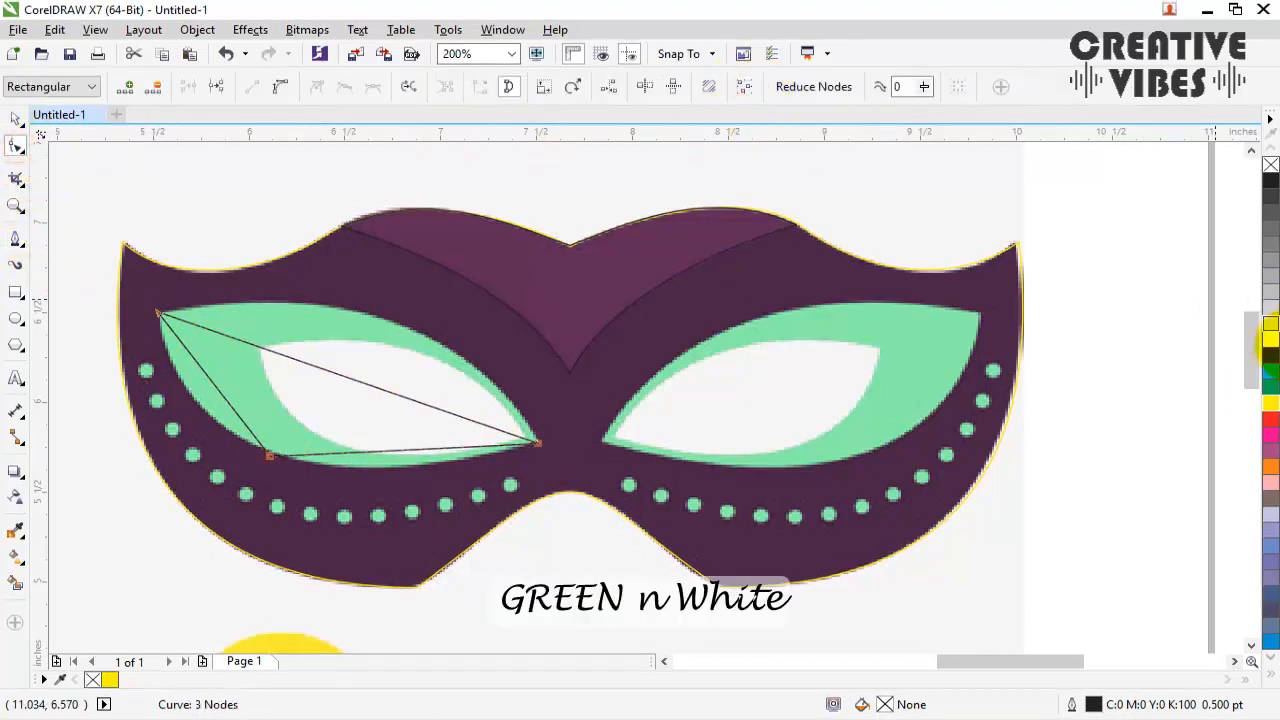
pyautogui.click(539, 446)
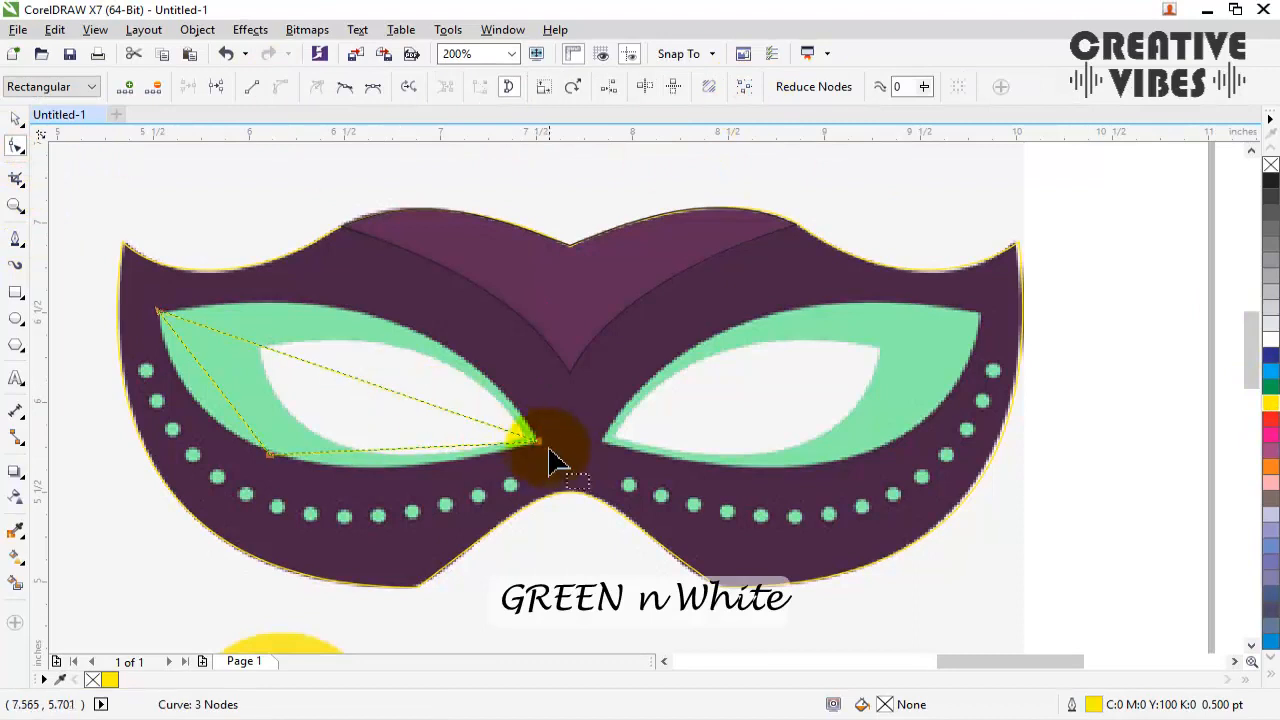
pyautogui.click(744, 87)
pyautogui.click(280, 87)
pyautogui.moveTo(539, 443); pyautogui.dragTo(540, 441)
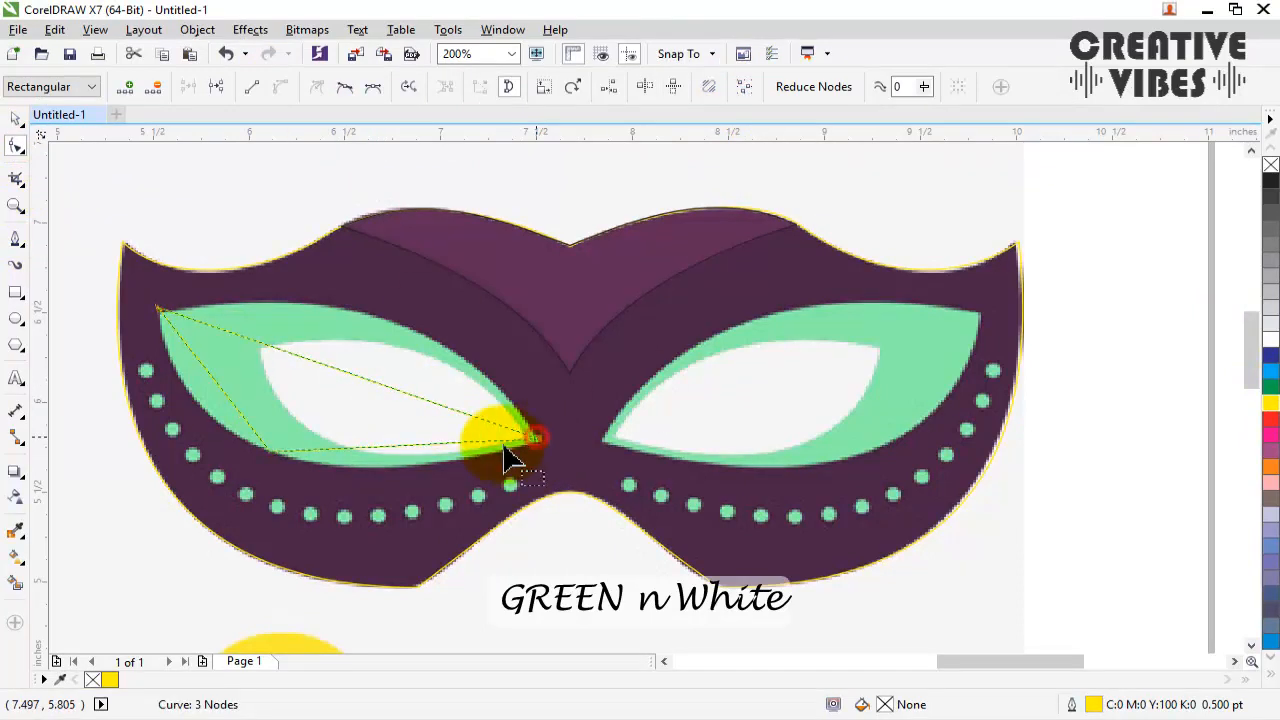
# Step: Bend the left green eye's outline with its node handles to follow the eye's upper, lower and outer edges
pyautogui.click(160, 305)
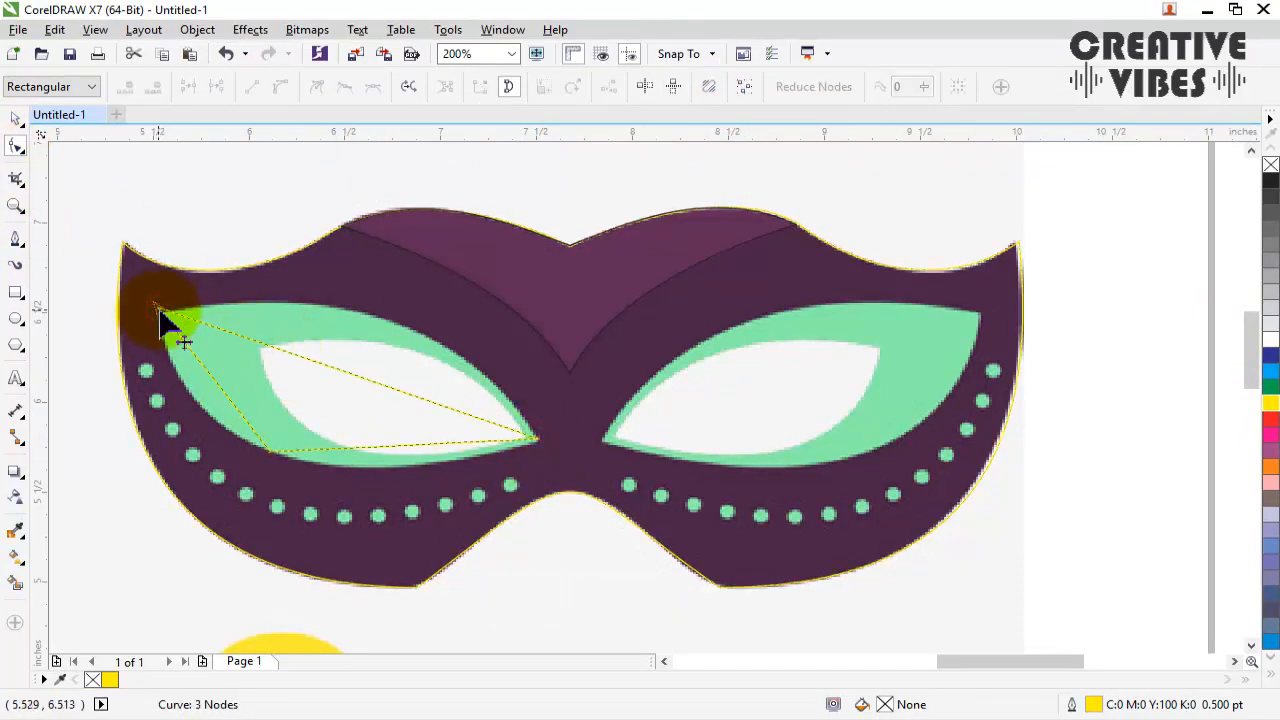
pyautogui.moveTo(273, 353); pyautogui.dragTo(481, 342)
pyautogui.click(453, 442)
pyautogui.moveTo(455, 490); pyautogui.dragTo(366, 457)
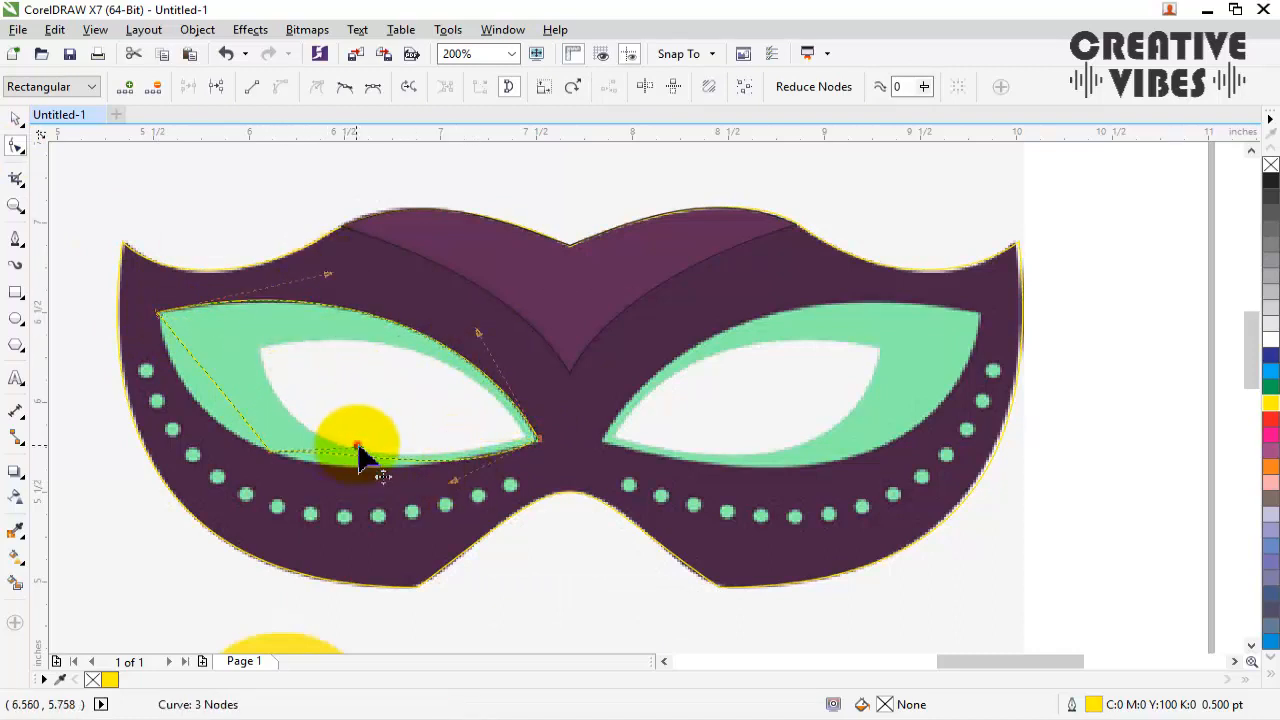
pyautogui.moveTo(450, 492); pyautogui.dragTo(450, 494)
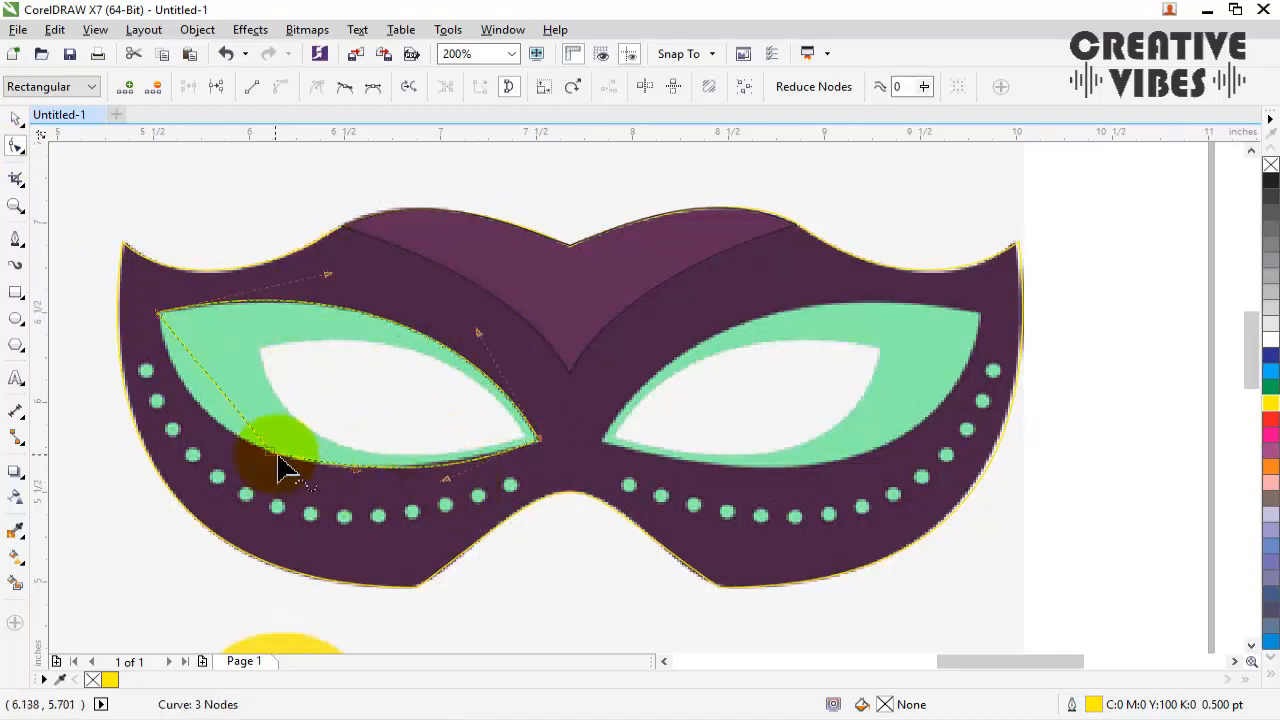
pyautogui.moveTo(336, 490); pyautogui.dragTo(290, 458)
pyautogui.moveTo(160, 318); pyautogui.dragTo(292, 455)
# Step: Draw a closed three-point Pen tool outline over the left white eye opening, through its outer tip, inner corner and lower edge
pyautogui.click(15, 238)
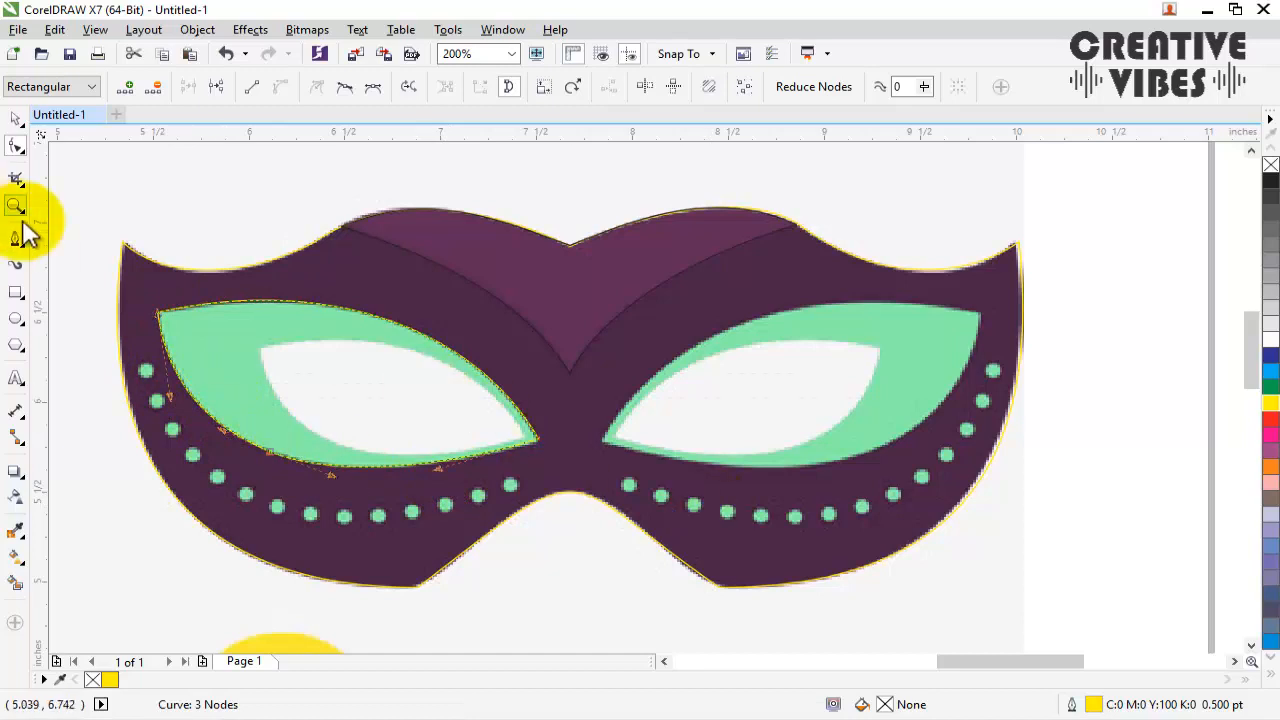
pyautogui.click(259, 348)
pyautogui.click(498, 432)
pyautogui.click(347, 445)
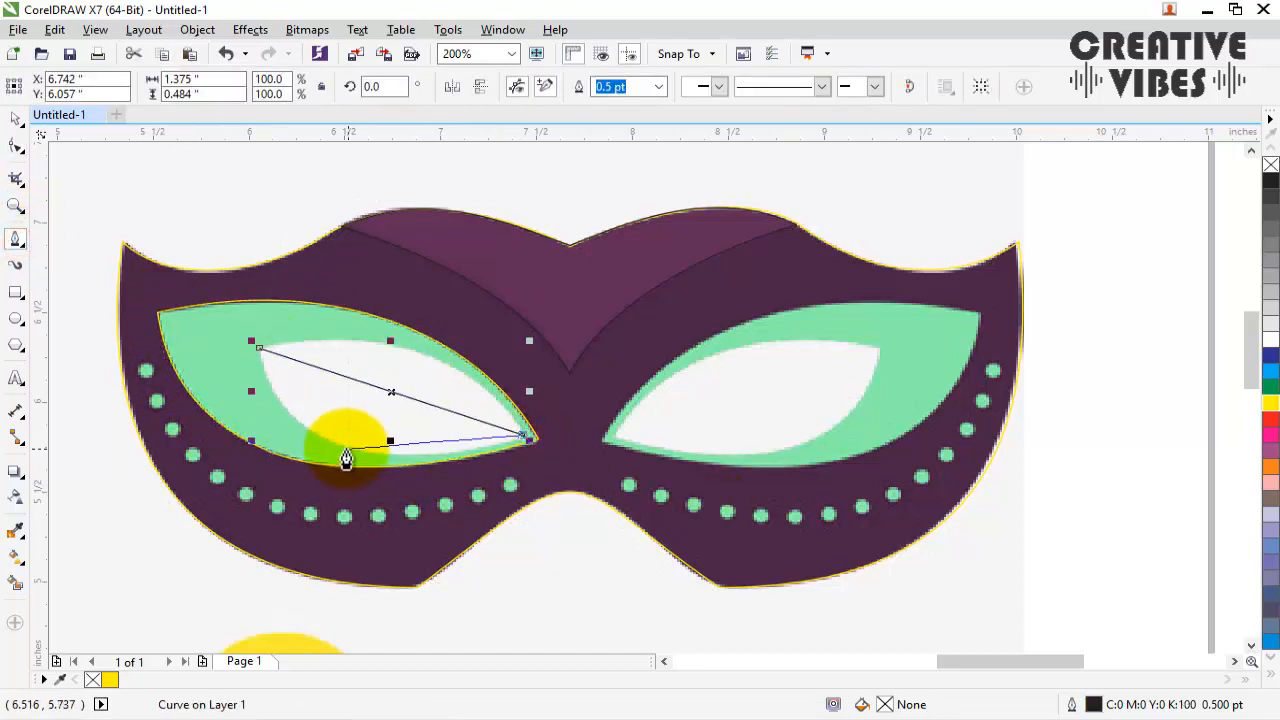
pyautogui.click(260, 349)
# Step: Convert the left white eye outline's lines to curves and bend them to match the white opening's edges
pyautogui.click(15, 145)
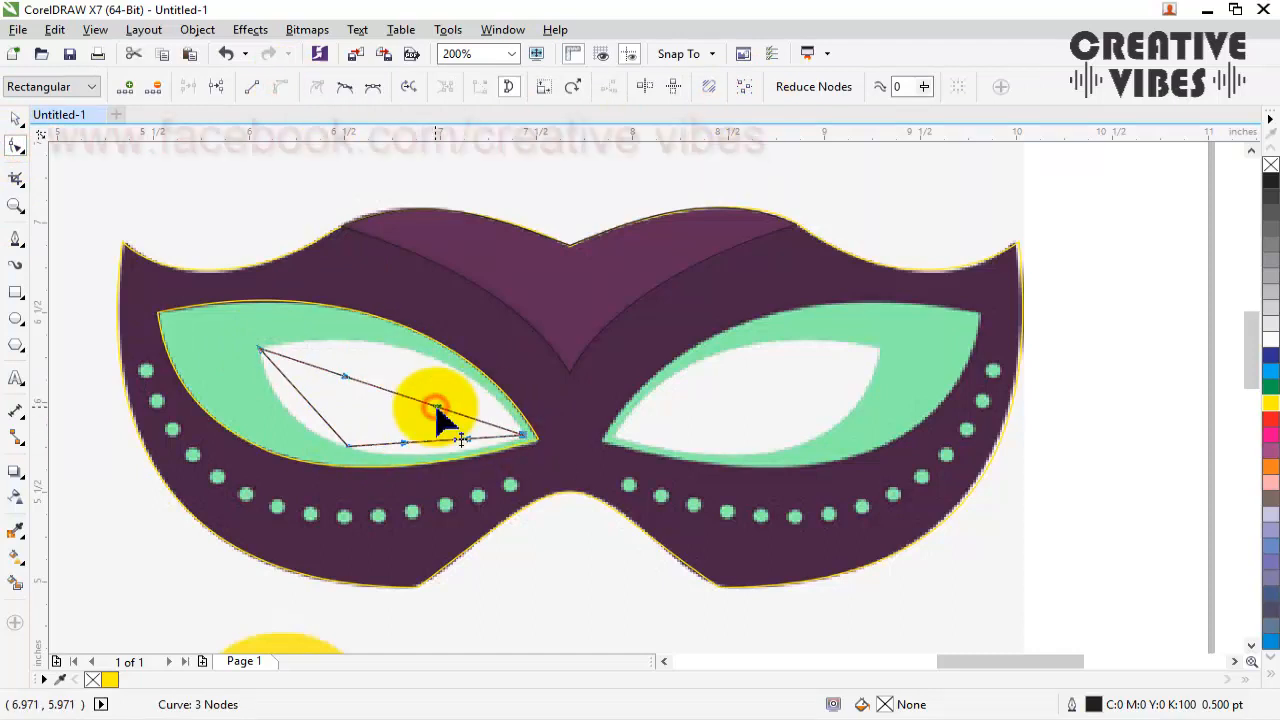
pyautogui.moveTo(434, 414); pyautogui.dragTo(455, 352)
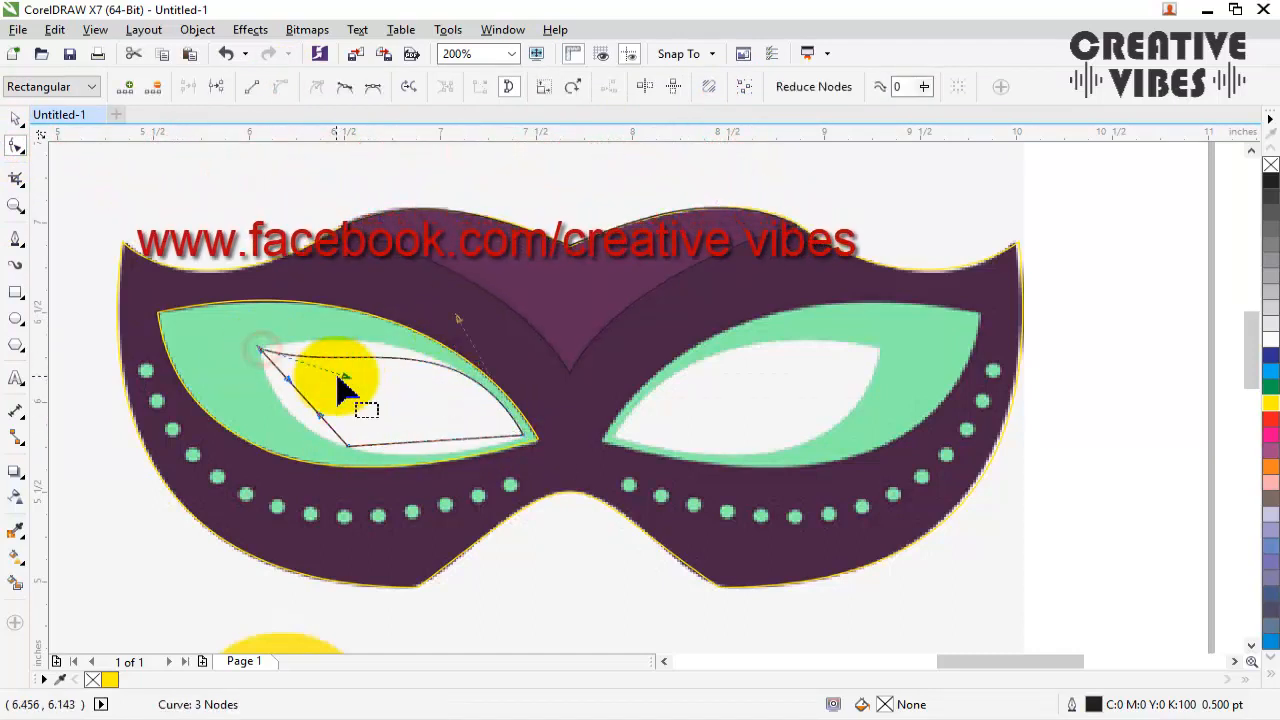
pyautogui.moveTo(337, 380); pyautogui.dragTo(306, 440)
pyautogui.click(309, 446)
pyautogui.click(348, 447)
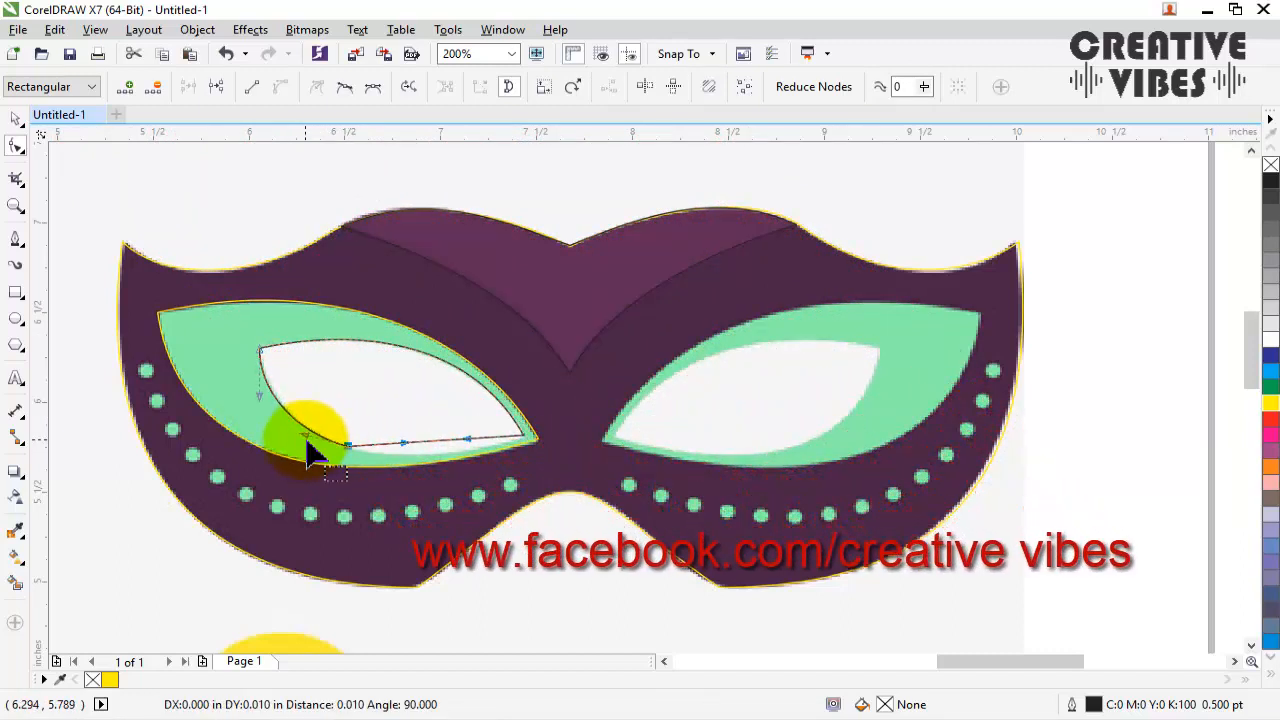
pyautogui.moveTo(403, 441); pyautogui.dragTo(407, 465)
pyautogui.moveTo(467, 438); pyautogui.dragTo(470, 446)
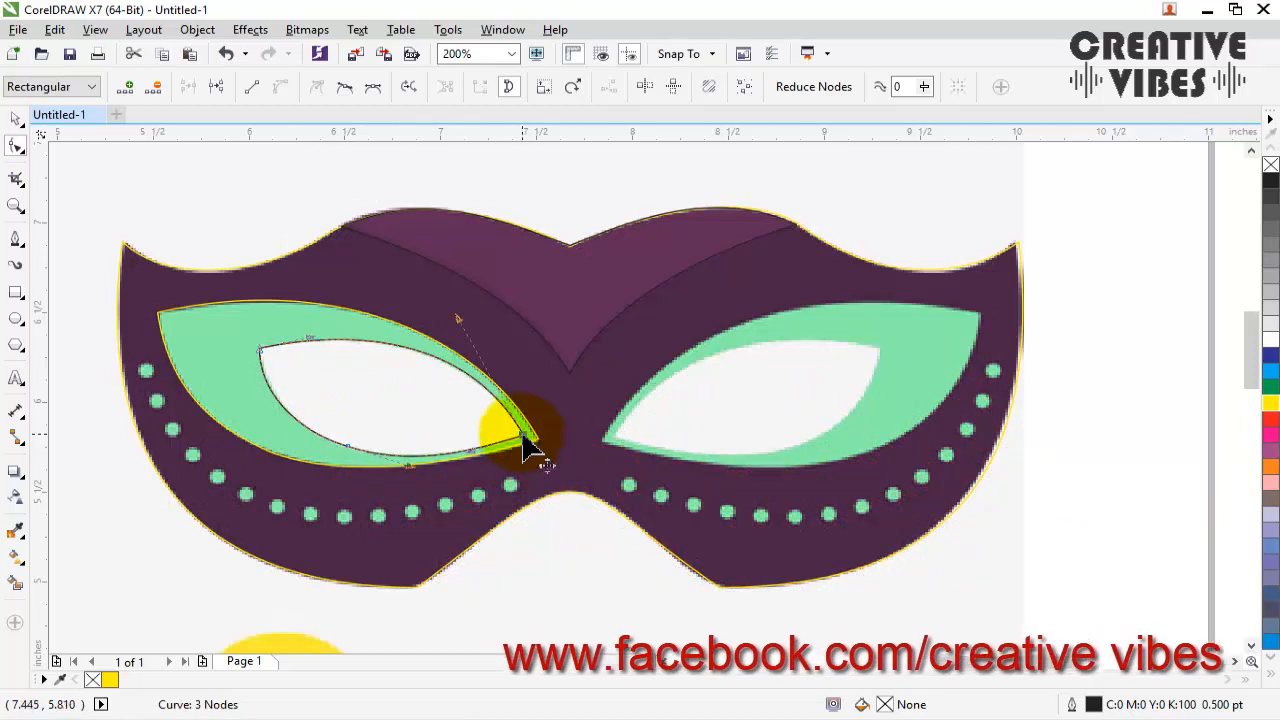
# Step: Draw a closed three-point Pen tool outline over the right green eye shape, through its inner corner, outer tip and lower edge
pyautogui.click(17, 241)
pyautogui.click(600, 443)
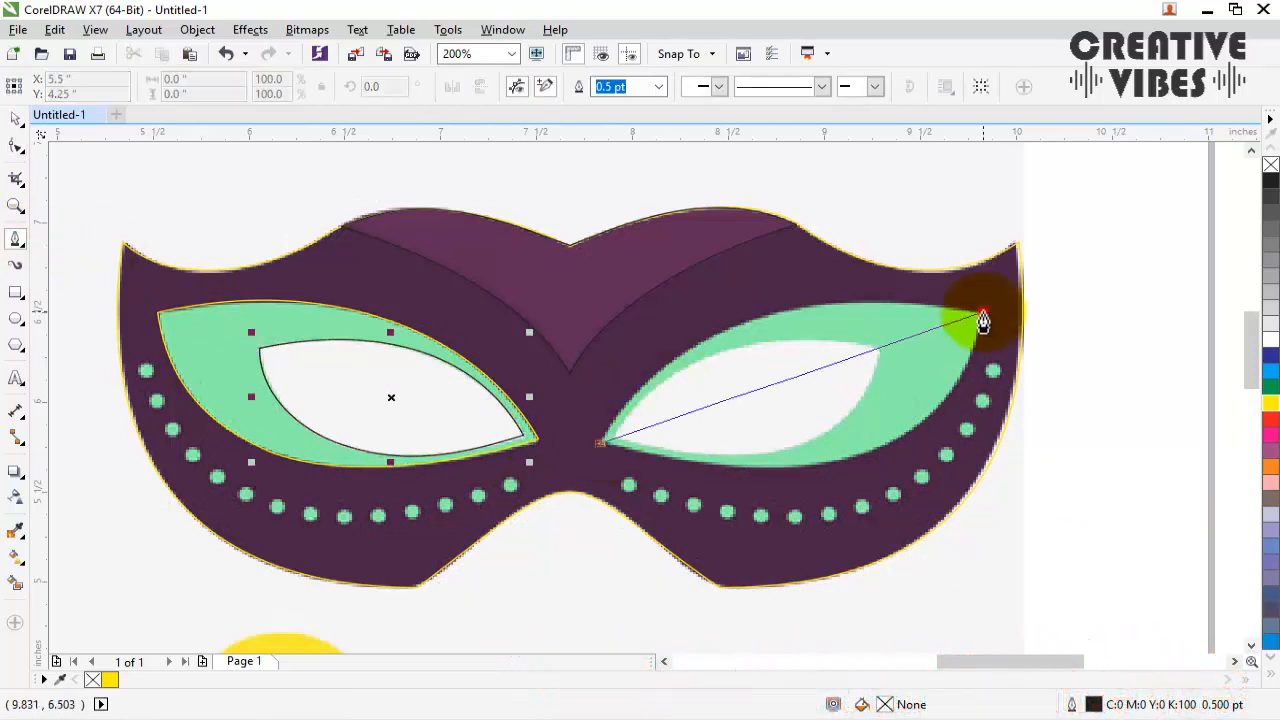
pyautogui.click(981, 313)
pyautogui.click(851, 456)
pyautogui.click(600, 443)
# Step: Colour the right green eye's outline yellow, select all its nodes with the Shape tool and convert its lines to curves
pyautogui.click(16, 146)
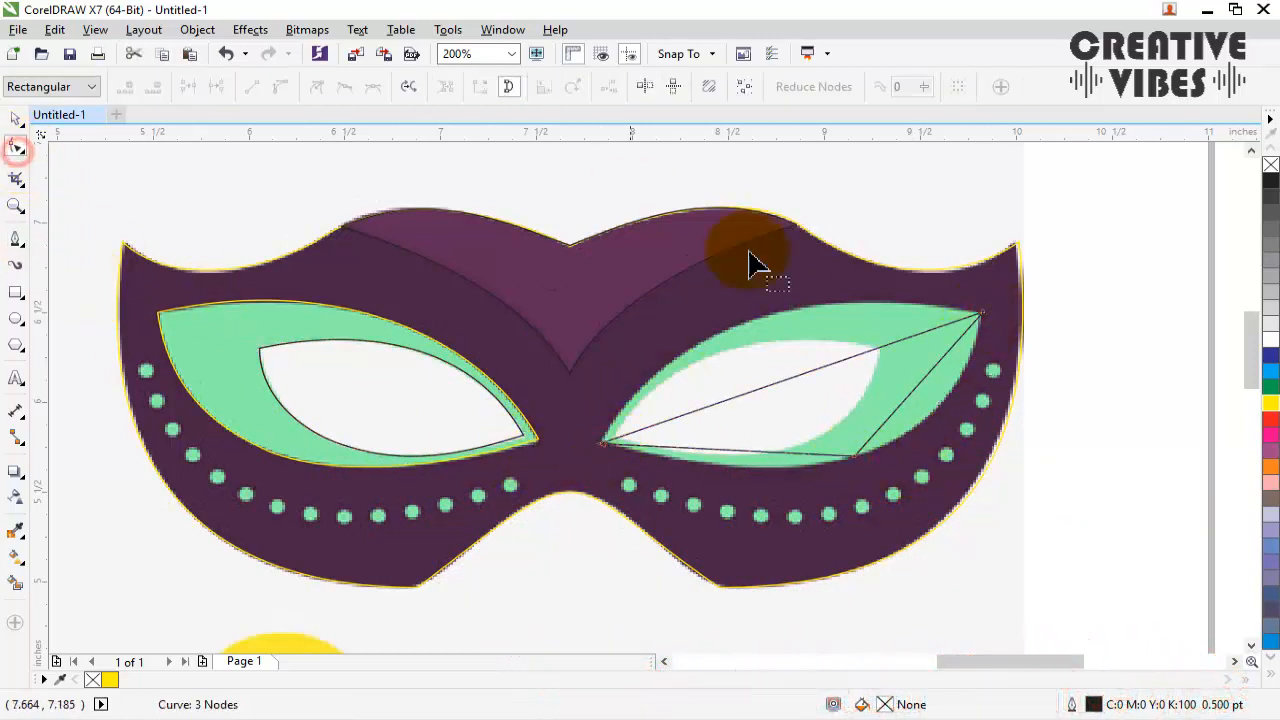
pyautogui.rightClick(1271, 404)
pyautogui.click(745, 87)
pyautogui.click(280, 87)
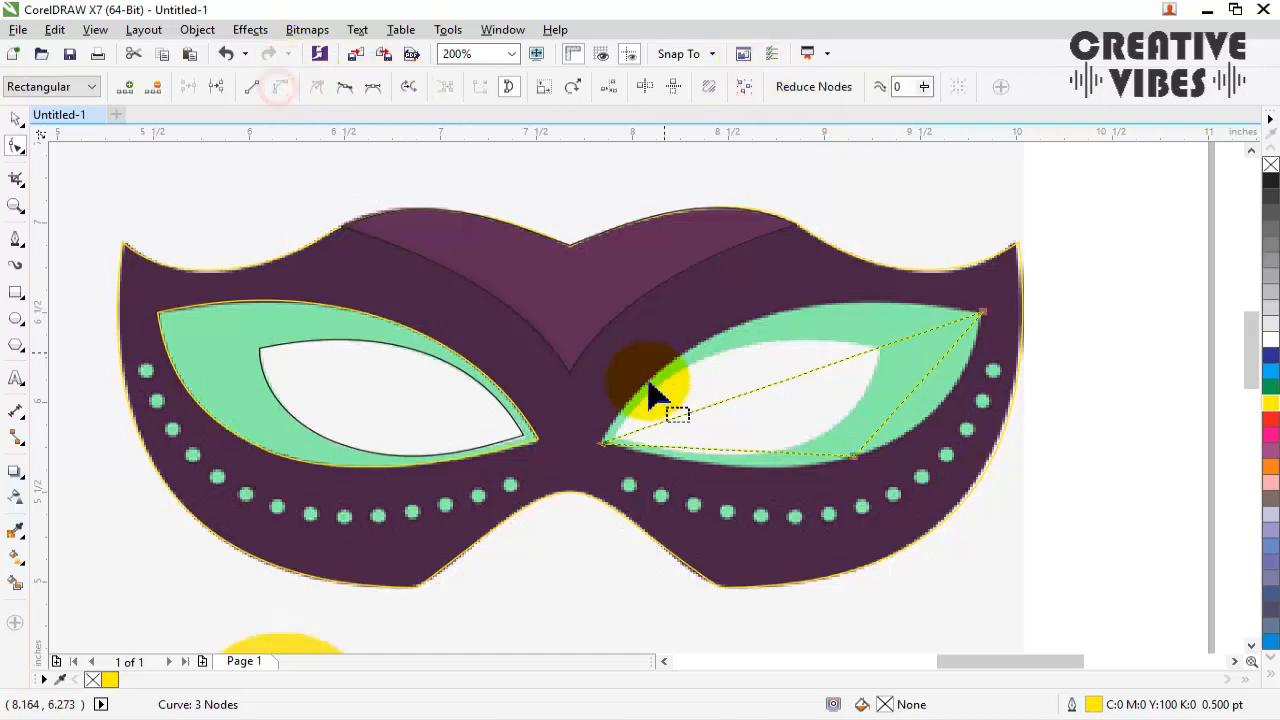
# Step: Bend the right green eye's outline with its node handles to follow the upper, outer and lower edges
pyautogui.moveTo(605, 446); pyautogui.dragTo(876, 306)
pyautogui.moveTo(709, 276); pyautogui.dragTo(708, 275)
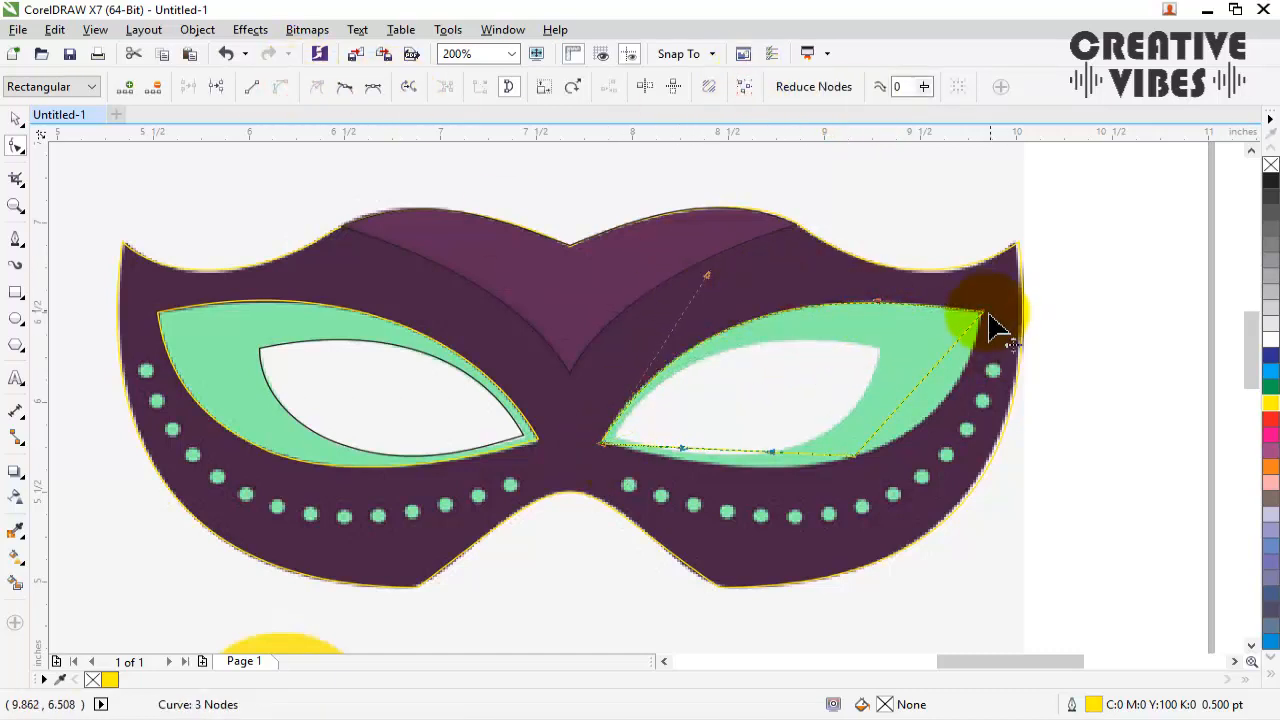
pyautogui.moveTo(967, 390); pyautogui.dragTo(966, 396)
pyautogui.moveTo(916, 433); pyautogui.dragTo(917, 434)
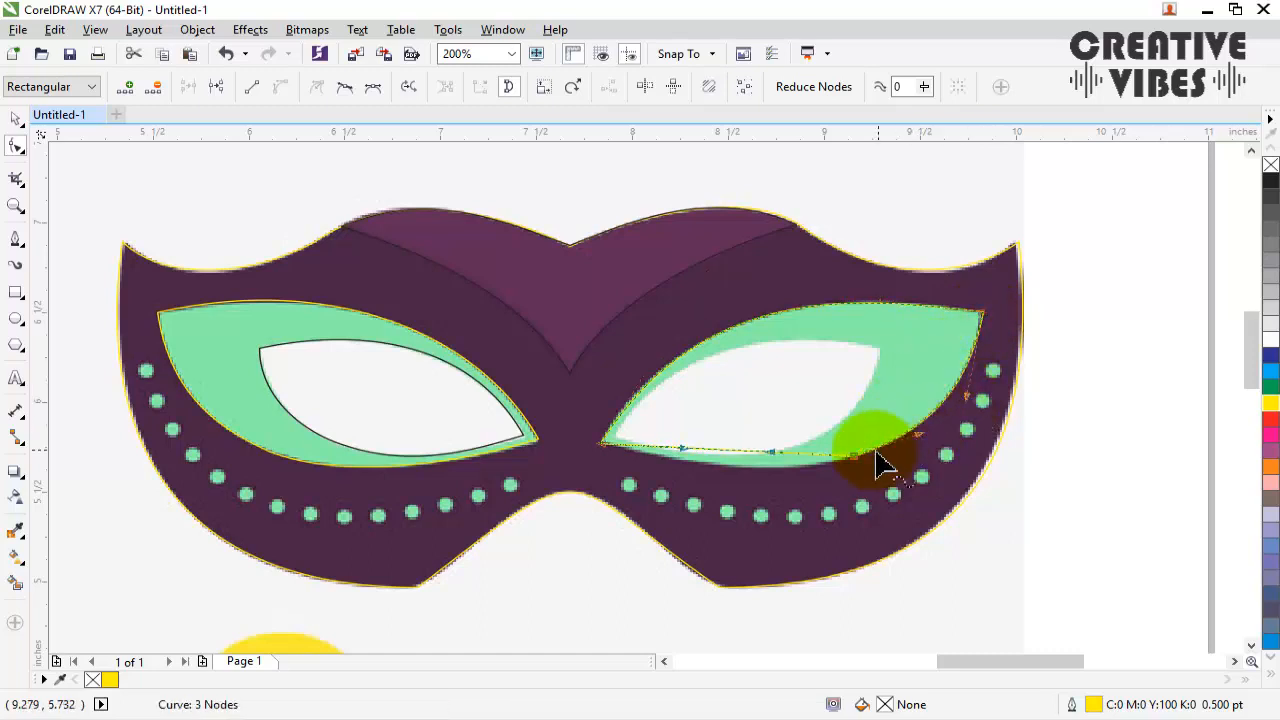
pyautogui.moveTo(771, 452); pyautogui.dragTo(767, 478)
pyautogui.moveTo(684, 449); pyautogui.dragTo(684, 463)
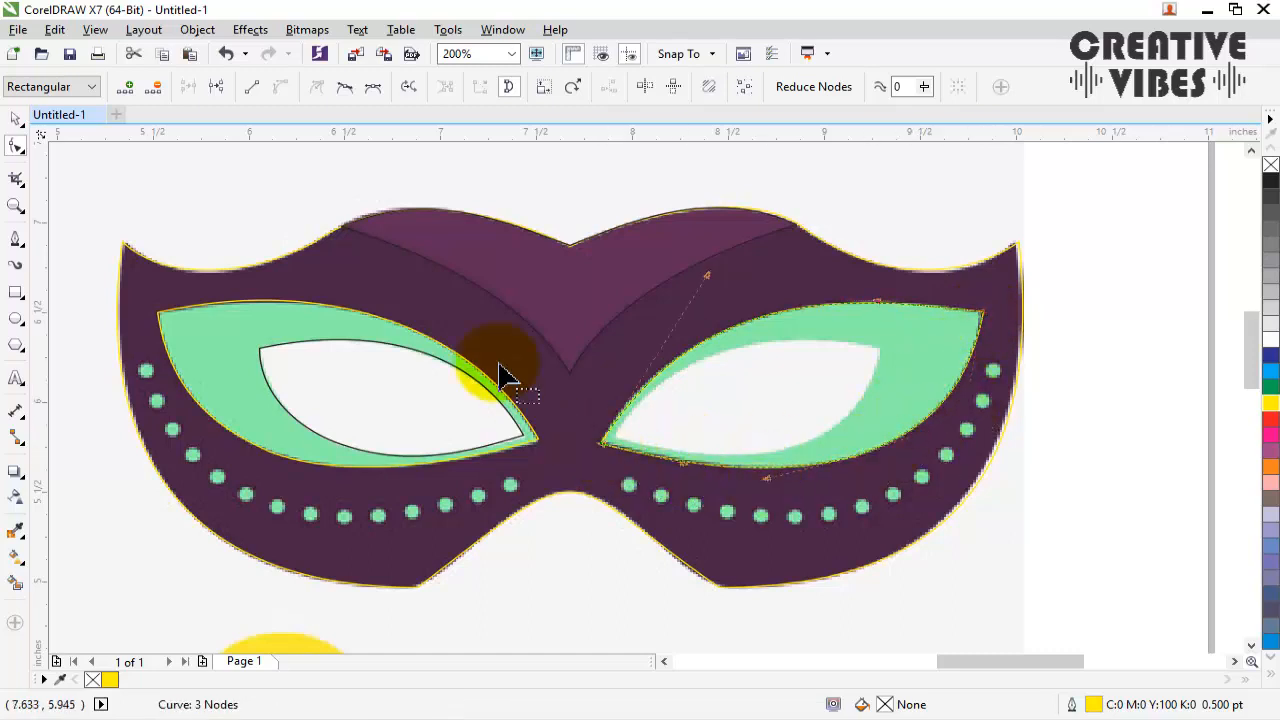
# Step: Draw a closed three-point Pen tool outline over the right white eye opening, through its inner corner, outer tip and lower edge
pyautogui.click(15, 238)
pyautogui.click(612, 433)
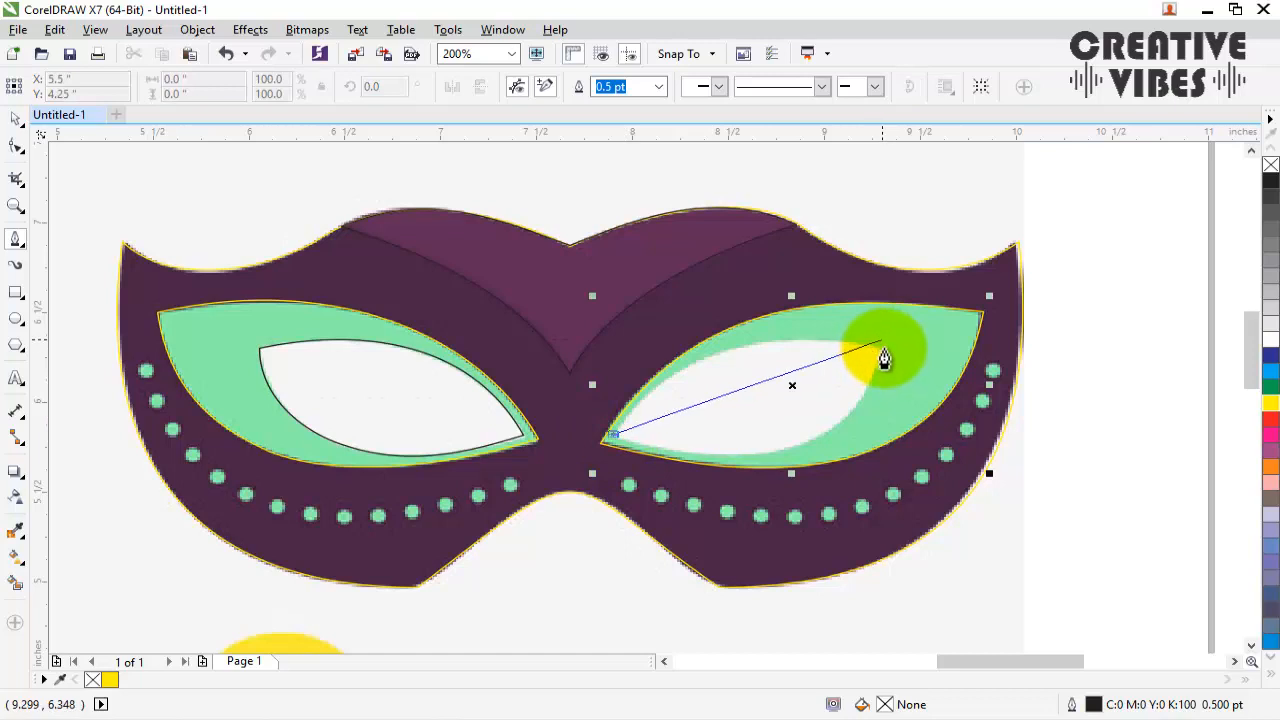
pyautogui.click(882, 349)
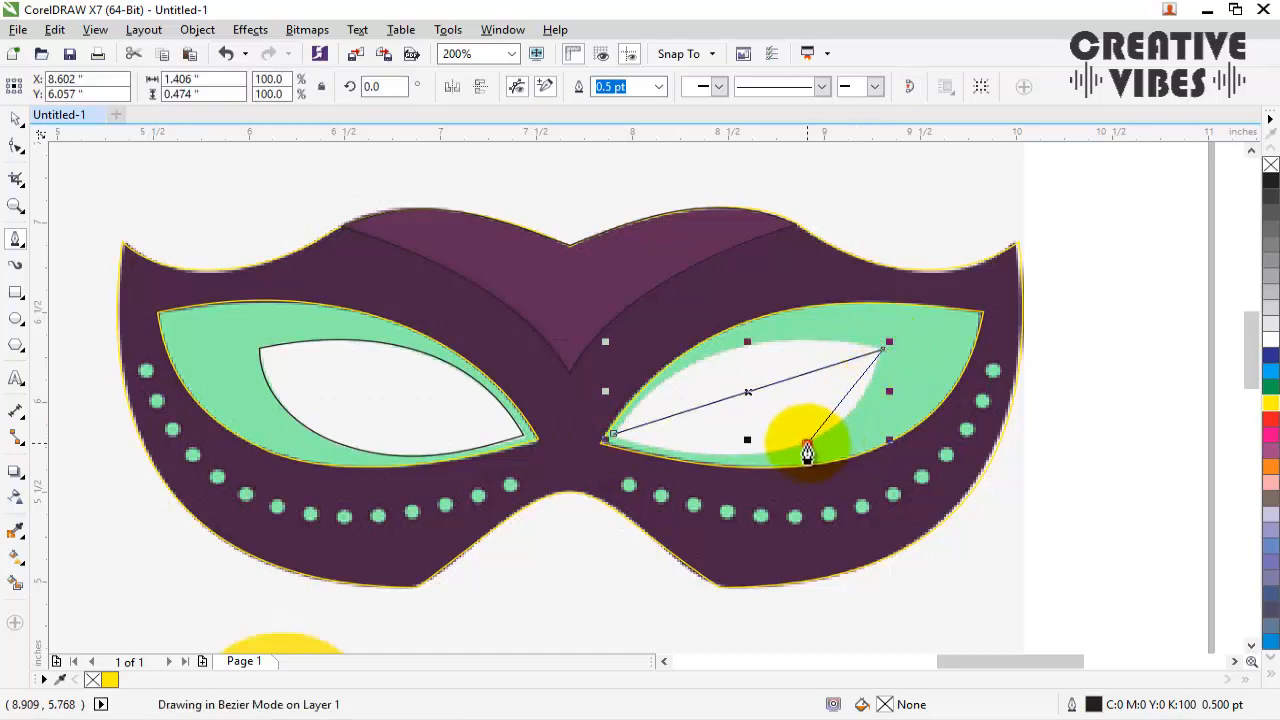
pyautogui.click(807, 445)
pyautogui.click(612, 438)
# Step: Convert all of the right white eye outline's lines to curves and bend its upper segment along the white edge
pyautogui.click(15, 147)
pyautogui.click(743, 90)
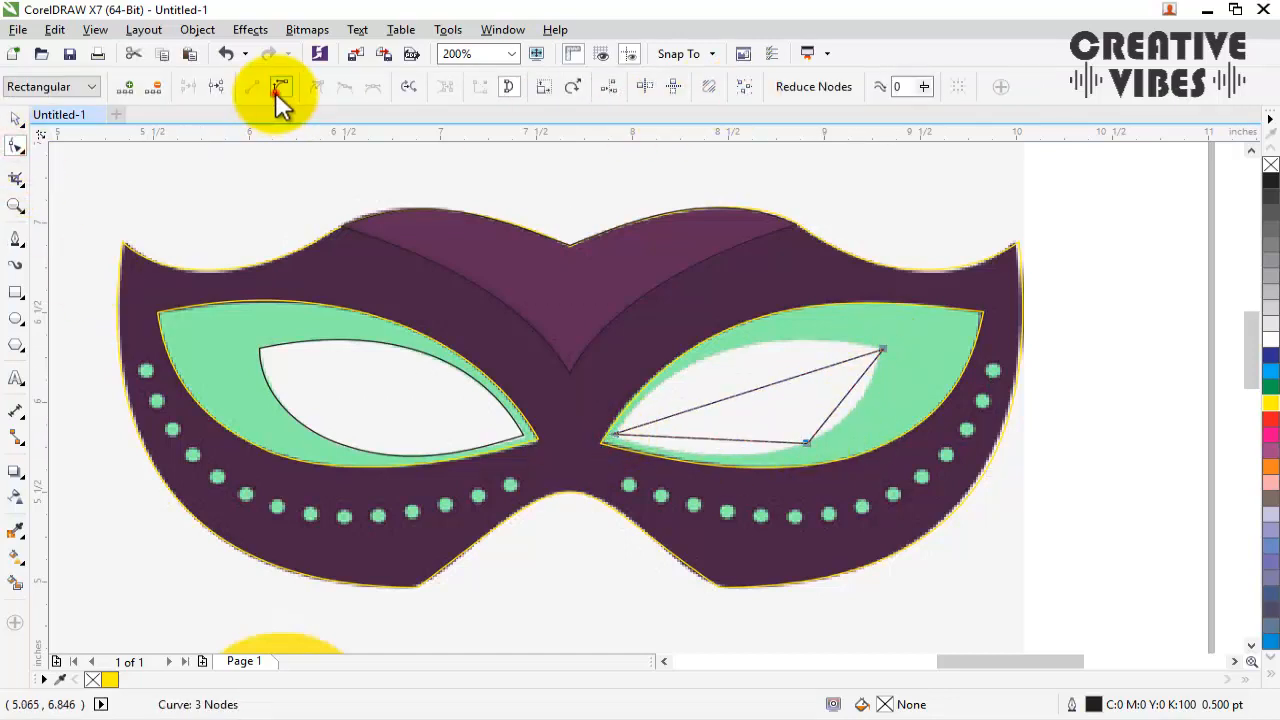
pyautogui.click(279, 90)
pyautogui.doubleClick(882, 349)
pyautogui.moveTo(808, 371); pyautogui.dragTo(690, 378)
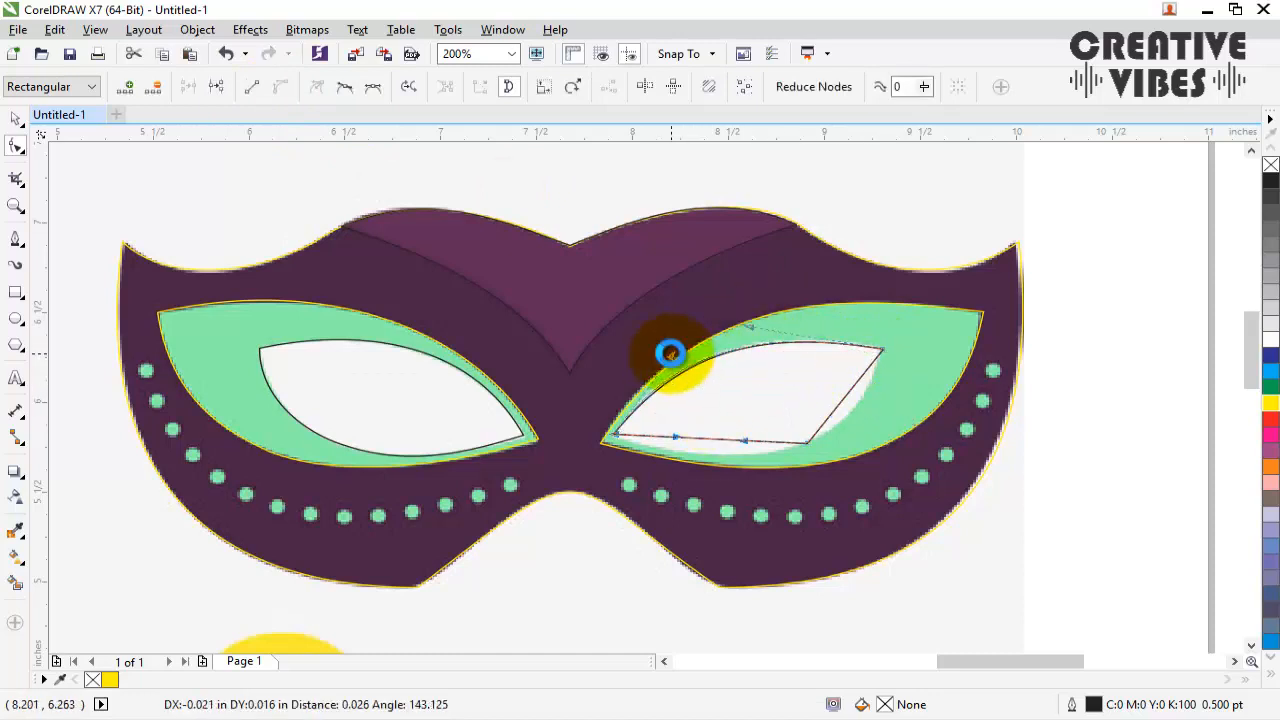
# Step: Curve the right white eye outline's lower and outer segments and nudge its outer tip node onto the white opening's edge
pyautogui.moveTo(676, 437); pyautogui.dragTo(762, 452)
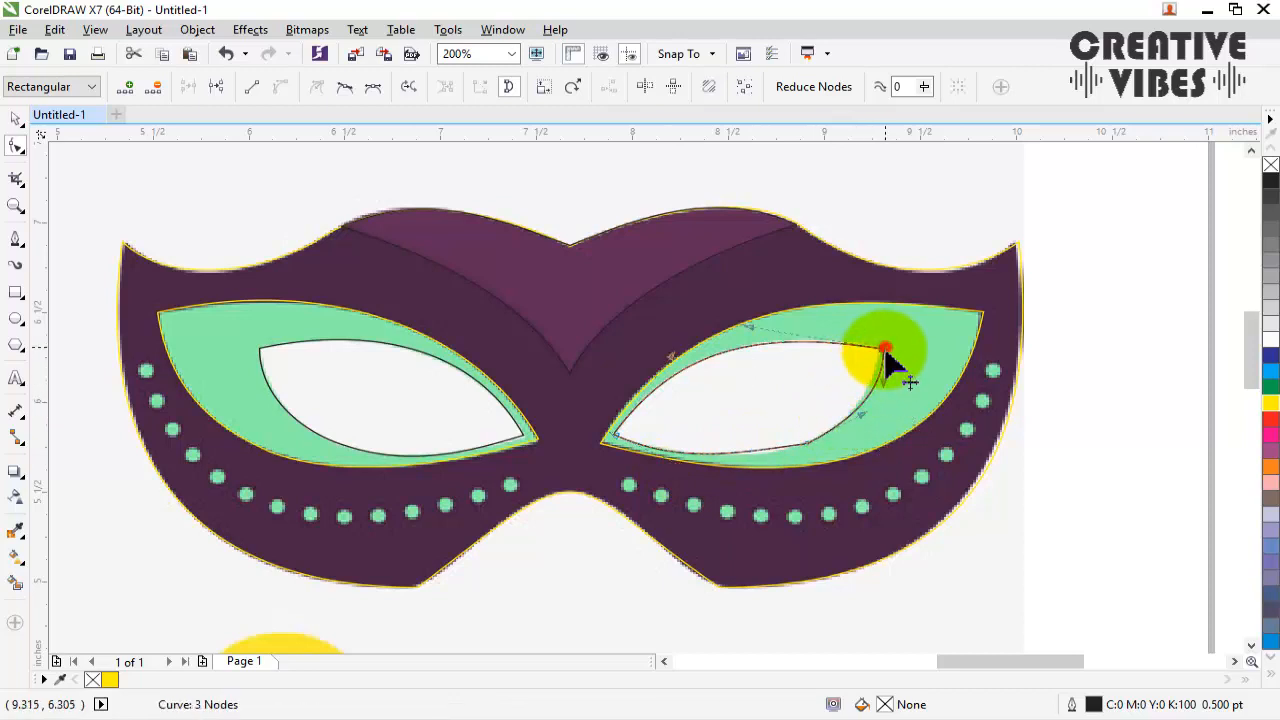
pyautogui.moveTo(885, 350)
pyautogui.mouseDown()
pyautogui.moveTo(878, 372)
pyautogui.moveTo(890, 368)
pyautogui.moveTo(880, 348)
pyautogui.mouseUp()
pyautogui.click(808, 444)
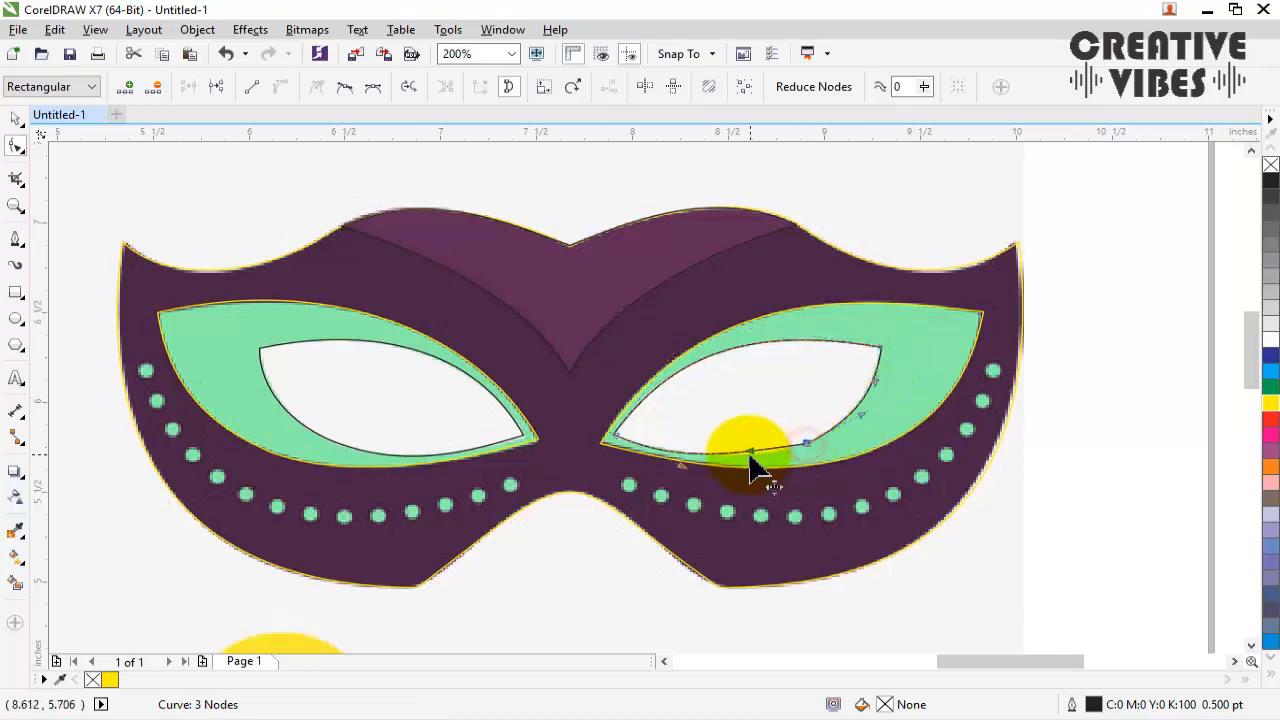
pyautogui.moveTo(757, 470); pyautogui.dragTo(681, 470)
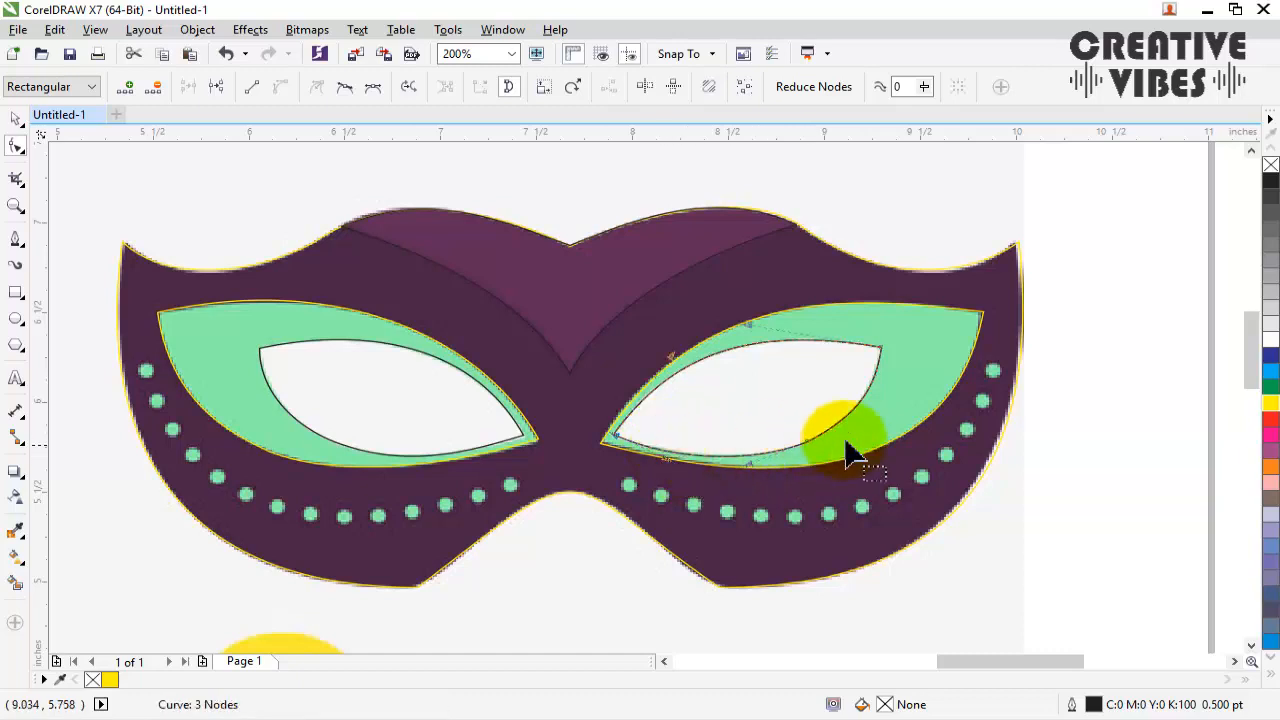
# Step: Draw a 0.11-inch circle over the uppermost green dot on the mask's left side, filled white with no outline
pyautogui.click(114, 400)
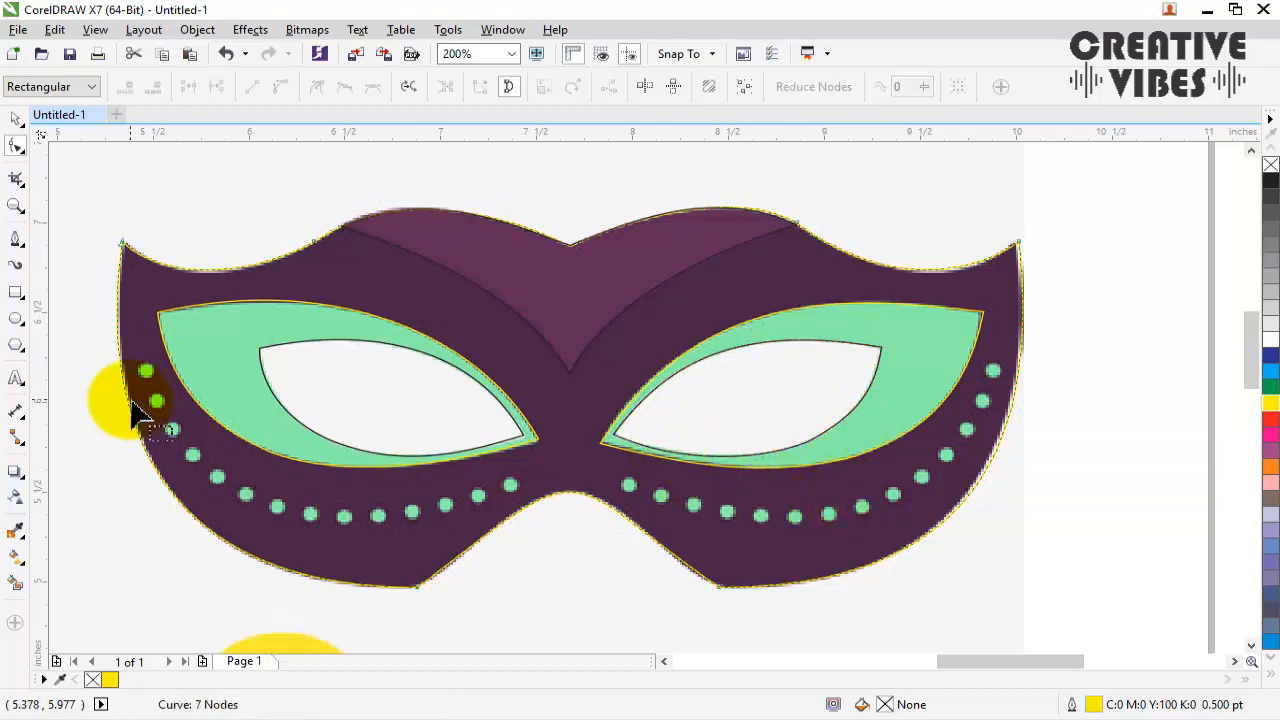
pyautogui.click(15, 318)
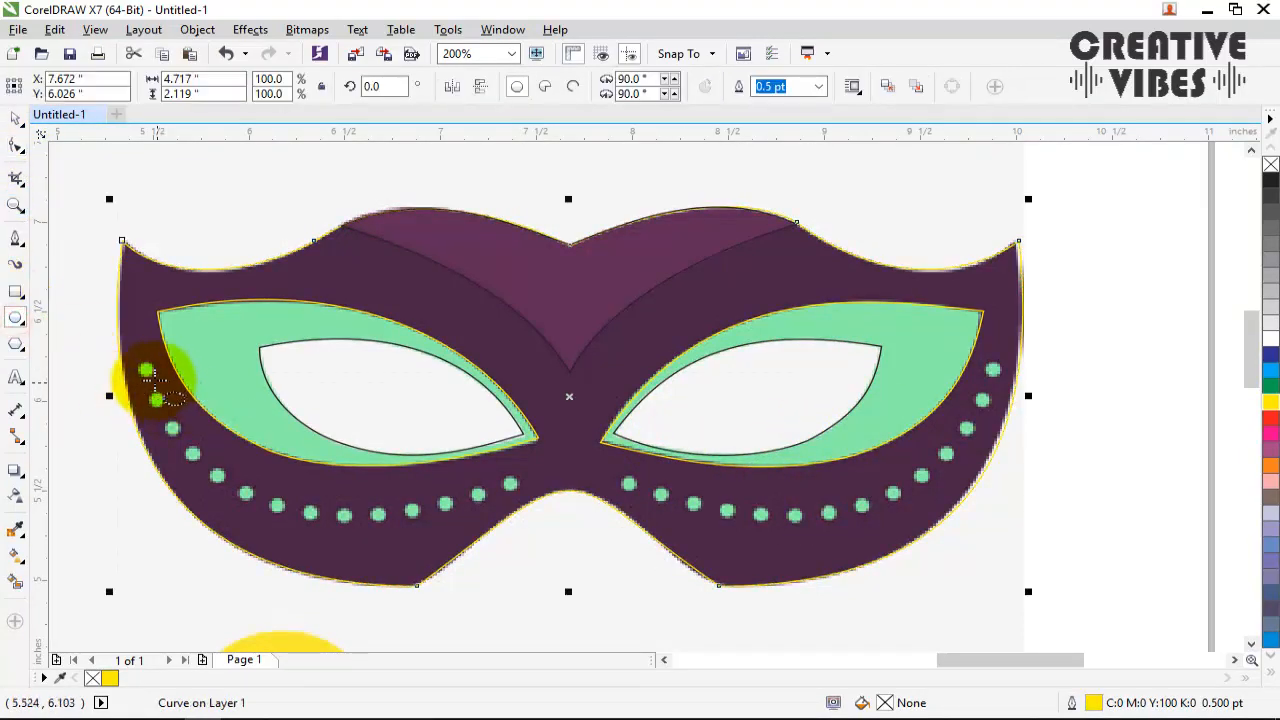
pyautogui.moveTo(140, 358); pyautogui.dragTo(150, 374)
pyautogui.hotkey('ctrl', 'z')
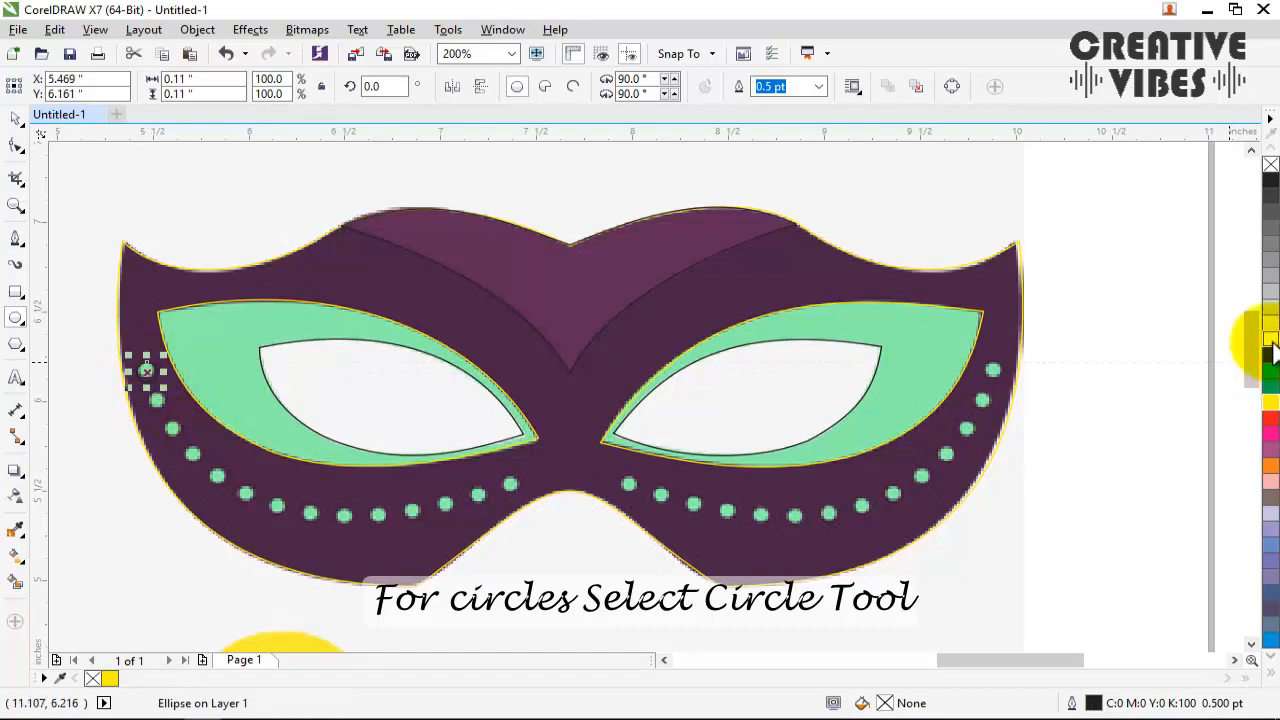
pyautogui.click(1270, 337)
pyautogui.moveTo(78, 680); pyautogui.dragTo(158, 382)
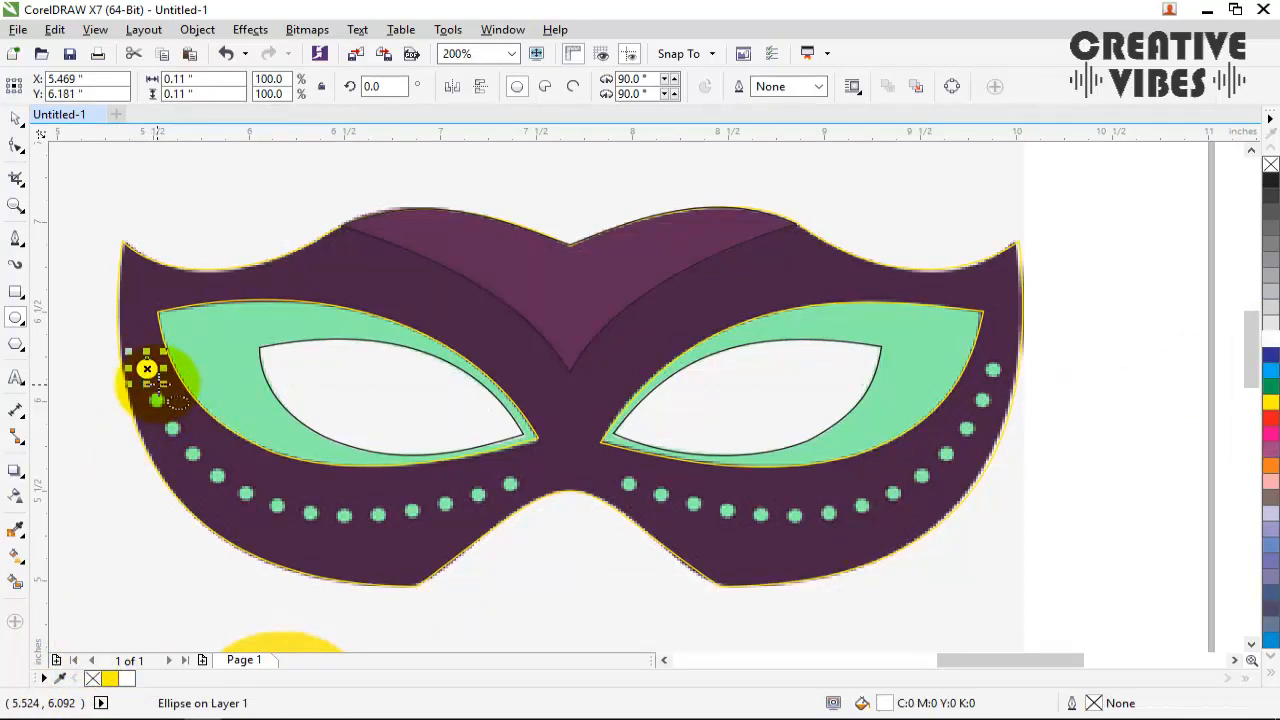
# Step: Copy the white circle onto the second green dot on the left side and duplicate it onto the following dots, nudging each into place
pyautogui.click(16, 118)
pyautogui.moveTo(195, 323); pyautogui.dragTo(160, 400)
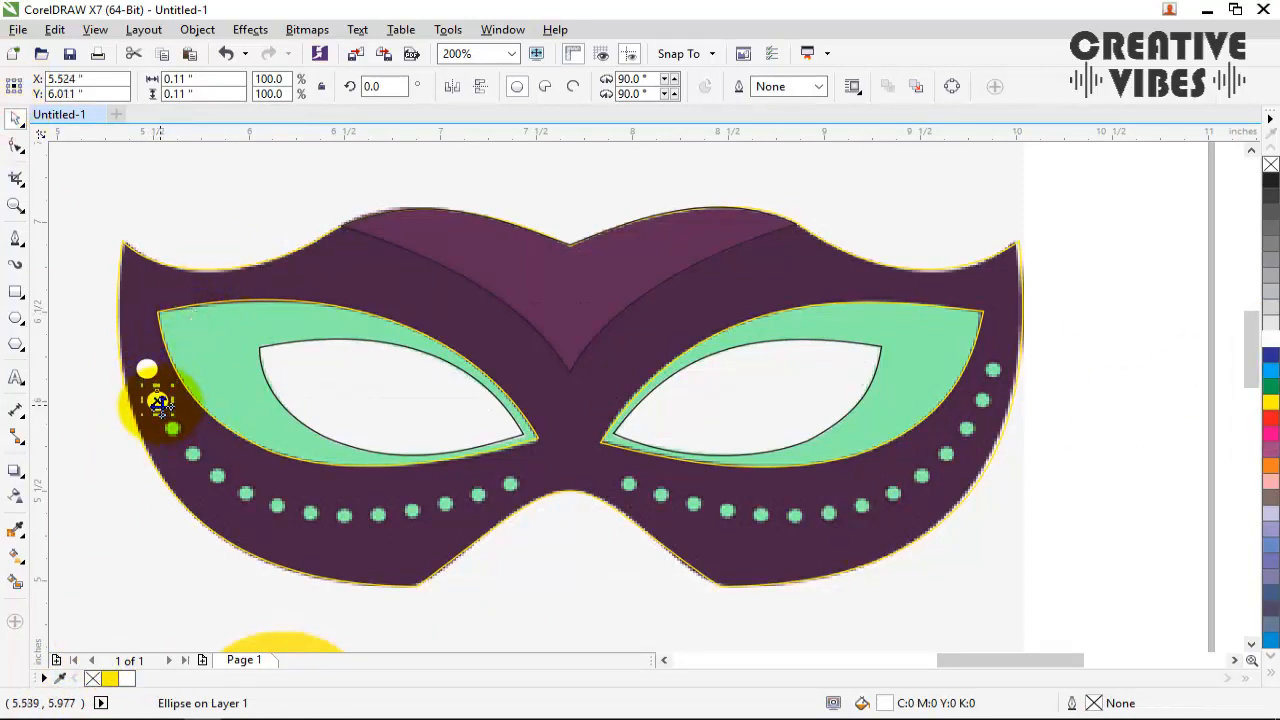
pyautogui.hotkey('ctrl', 'd')
pyautogui.press('Right')
pyautogui.press('Up')
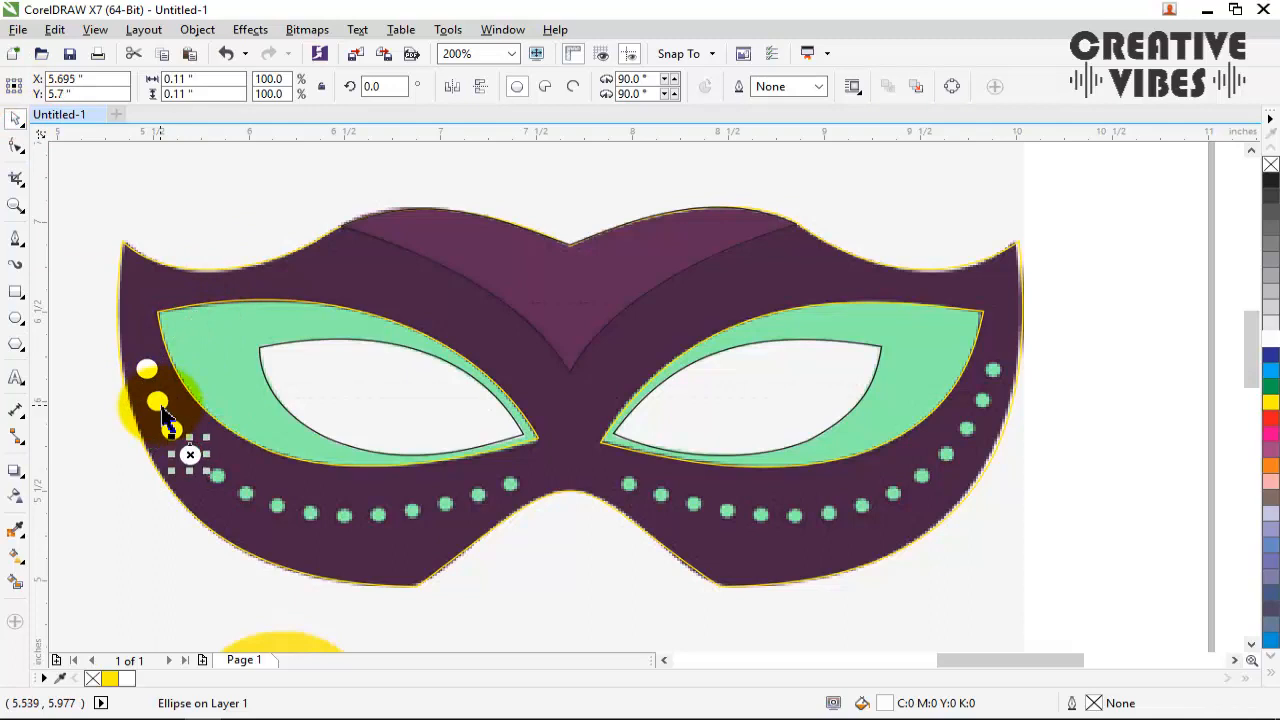
# Step: Continue duplicating and nudging the white circles until every remaining green dot in both rows is covered
pyautogui.press('Right')
pyautogui.press('Down')
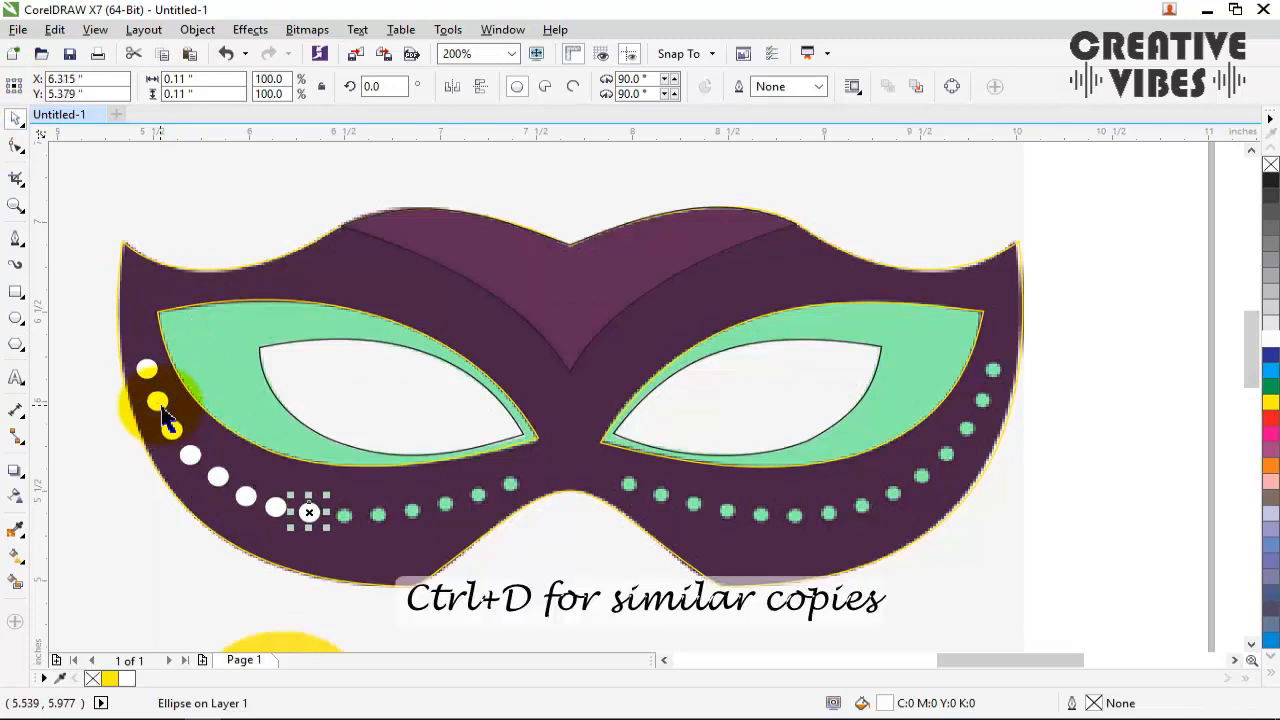
pyautogui.hotkey('ctrl', 'd')
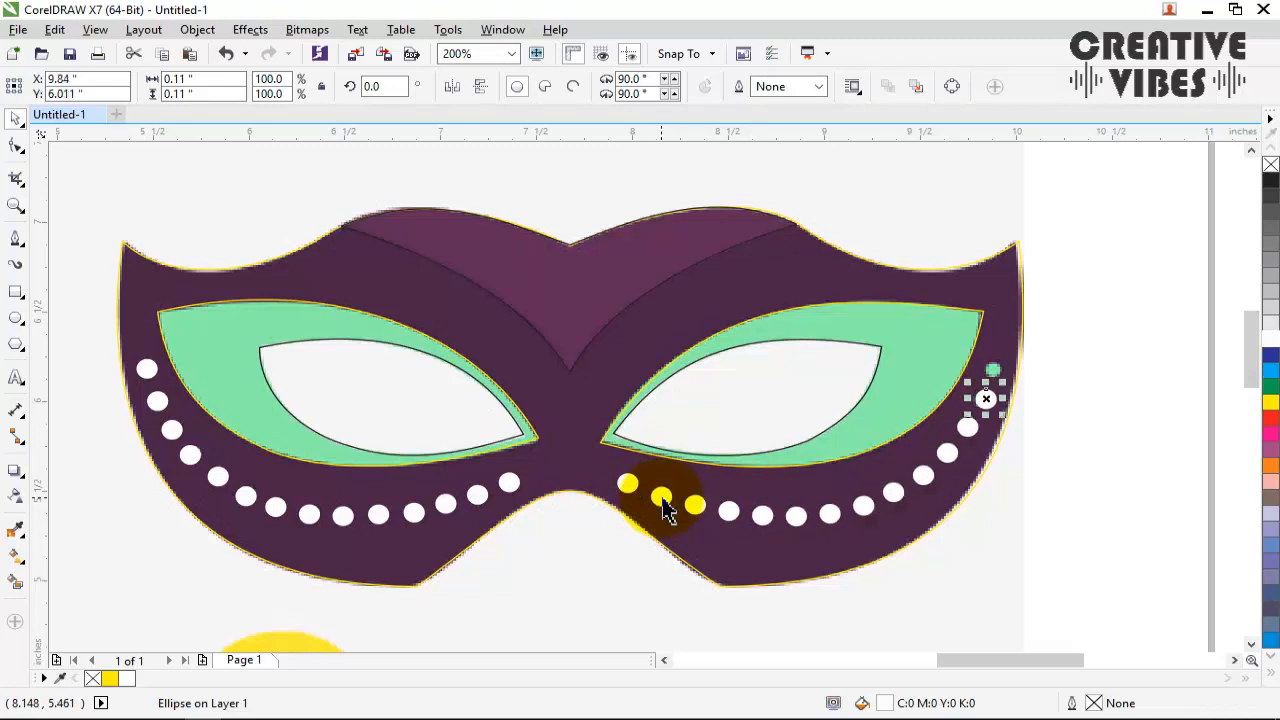
pyautogui.press('Left')
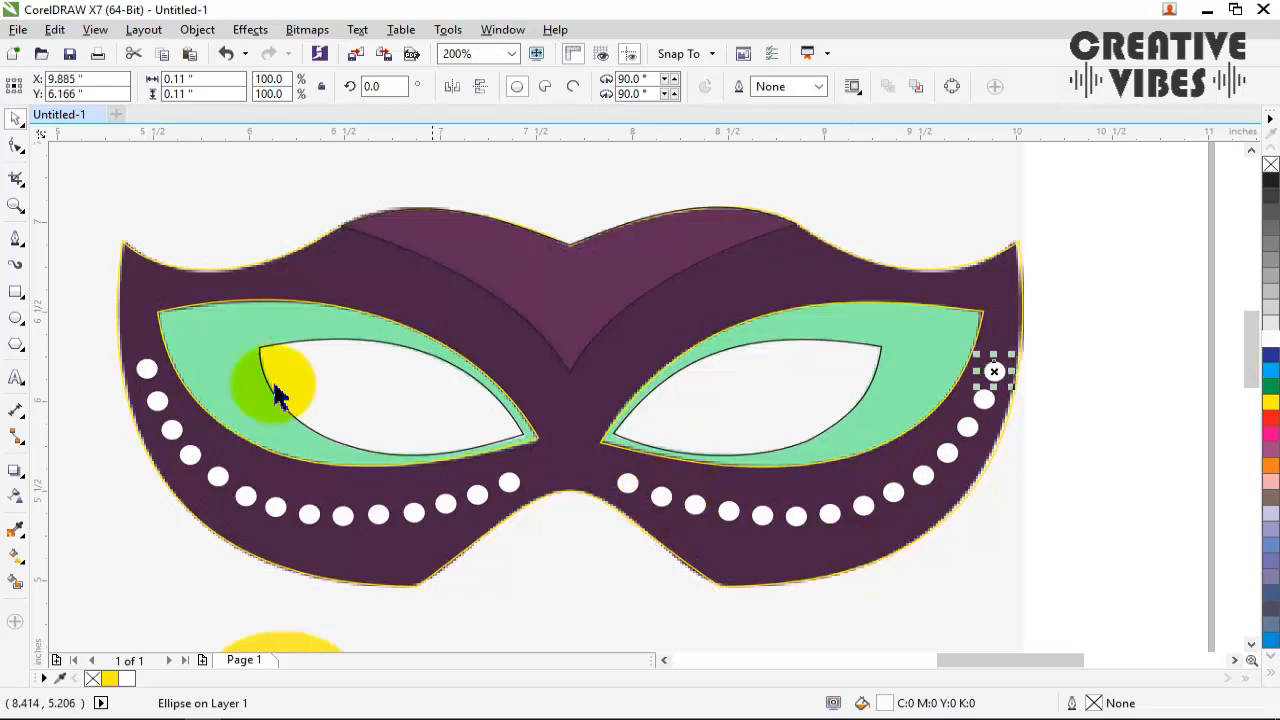
# Step: Select all traced objects and sample the mask's dark purple (#492446) into the document palette
pyautogui.doubleClick(15, 121)
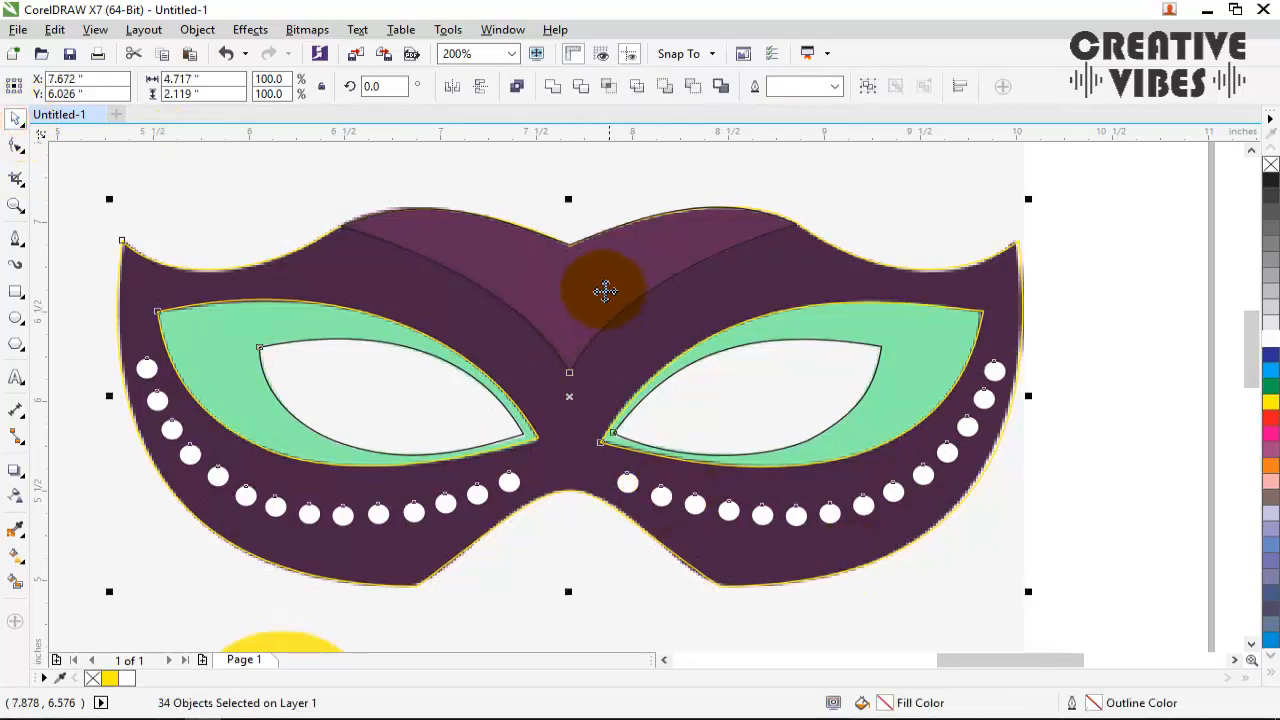
pyautogui.click(62, 680)
pyautogui.click(391, 280)
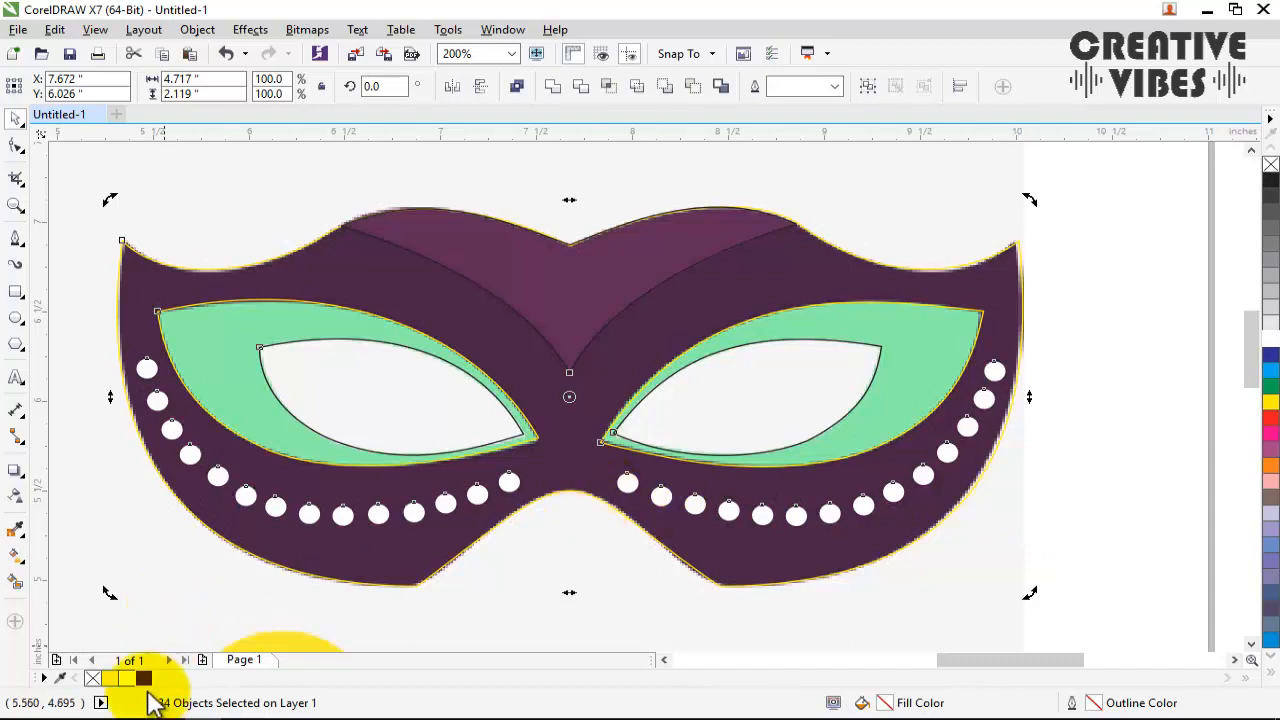
# Step: Try filling all selected objects with the sampled dark purple, and undo that fill
pyautogui.click(144, 679)
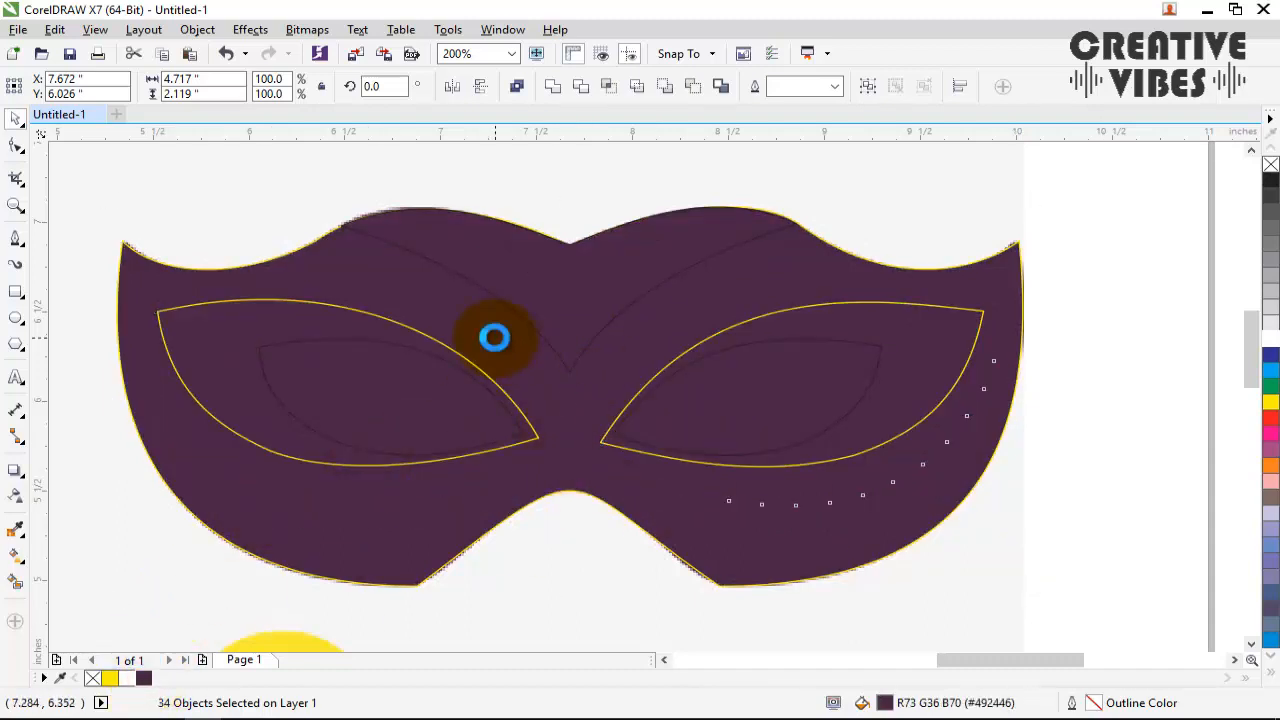
pyautogui.hotkey('ctrl', 'z')
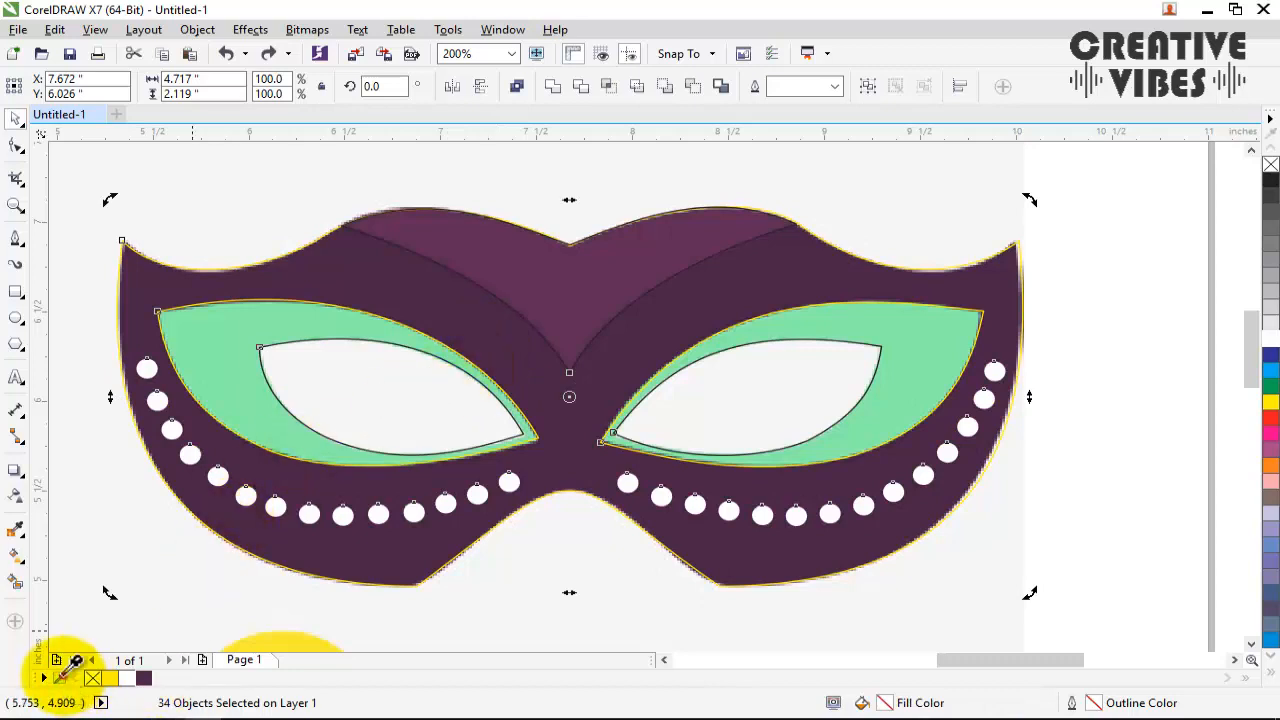
# Step: Sample the mask's lighter purple and green into the document palette, and fill all selected objects with dark purple (#492446)
pyautogui.click(75, 660)
pyautogui.click(548, 268)
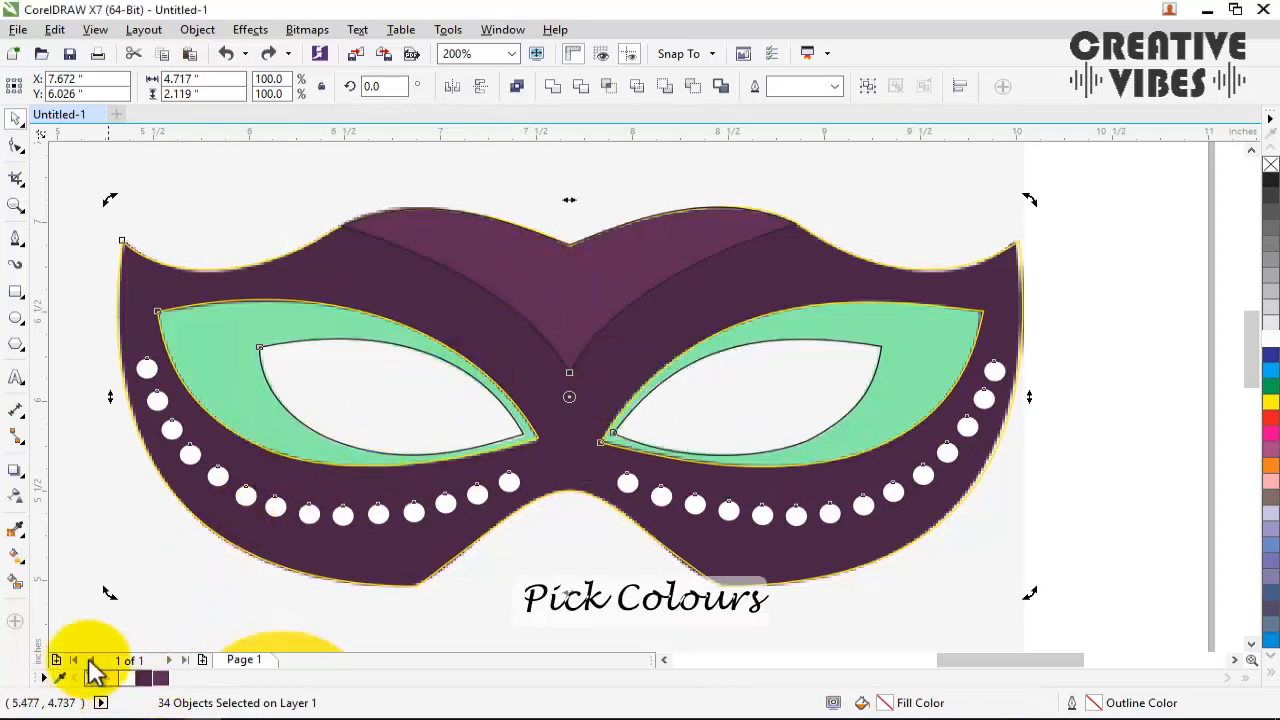
pyautogui.click(225, 340)
pyautogui.click(143, 678)
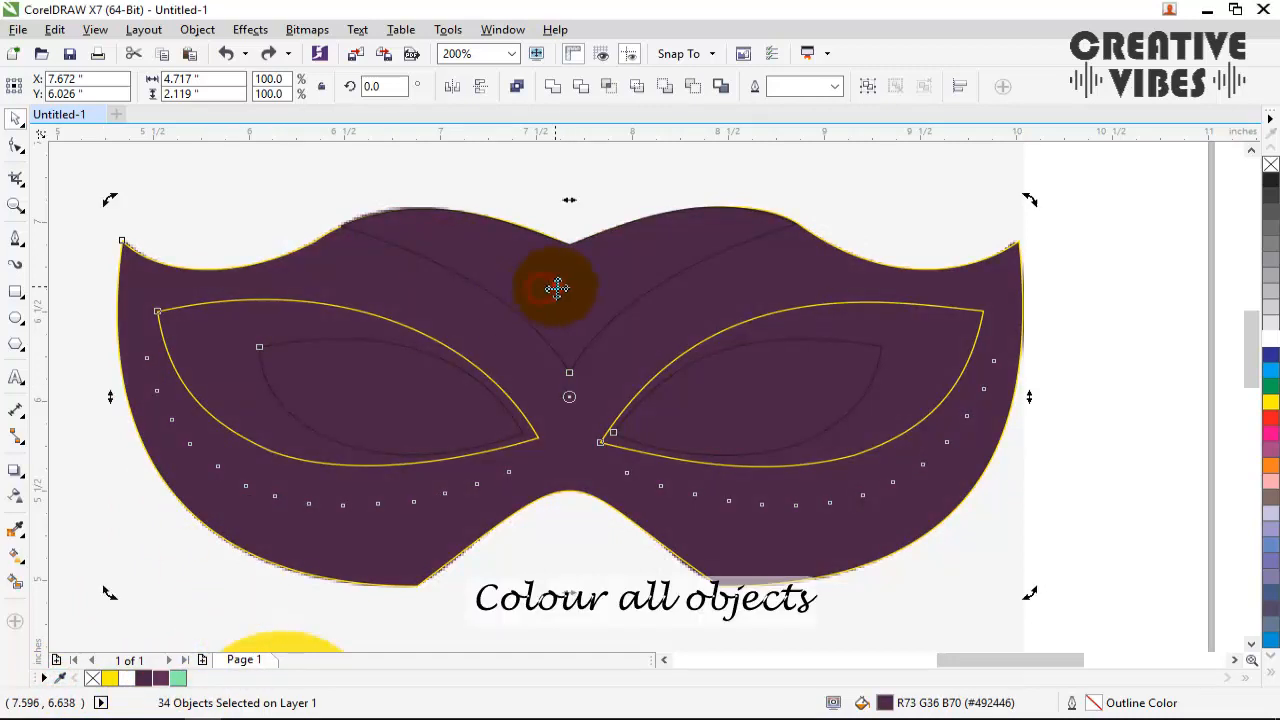
# Step: Fill the heart-like centre piece at the top of the mask with the sampled lighter purple
pyautogui.click(1106, 292)
pyautogui.click(658, 251)
pyautogui.click(160, 678)
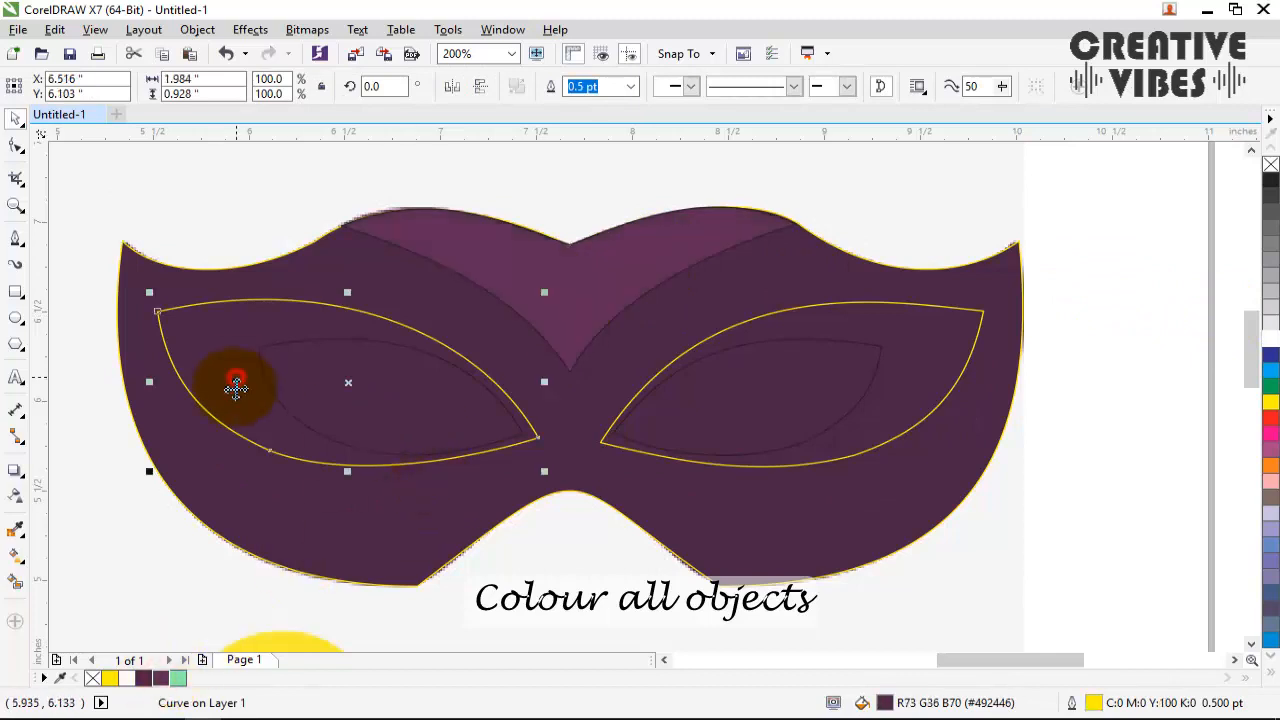
# Step: Fill both outer eye shapes with the sampled green and both inner eye openings with white
pyautogui.click(178, 678)
pyautogui.click(430, 415)
pyautogui.click(126, 678)
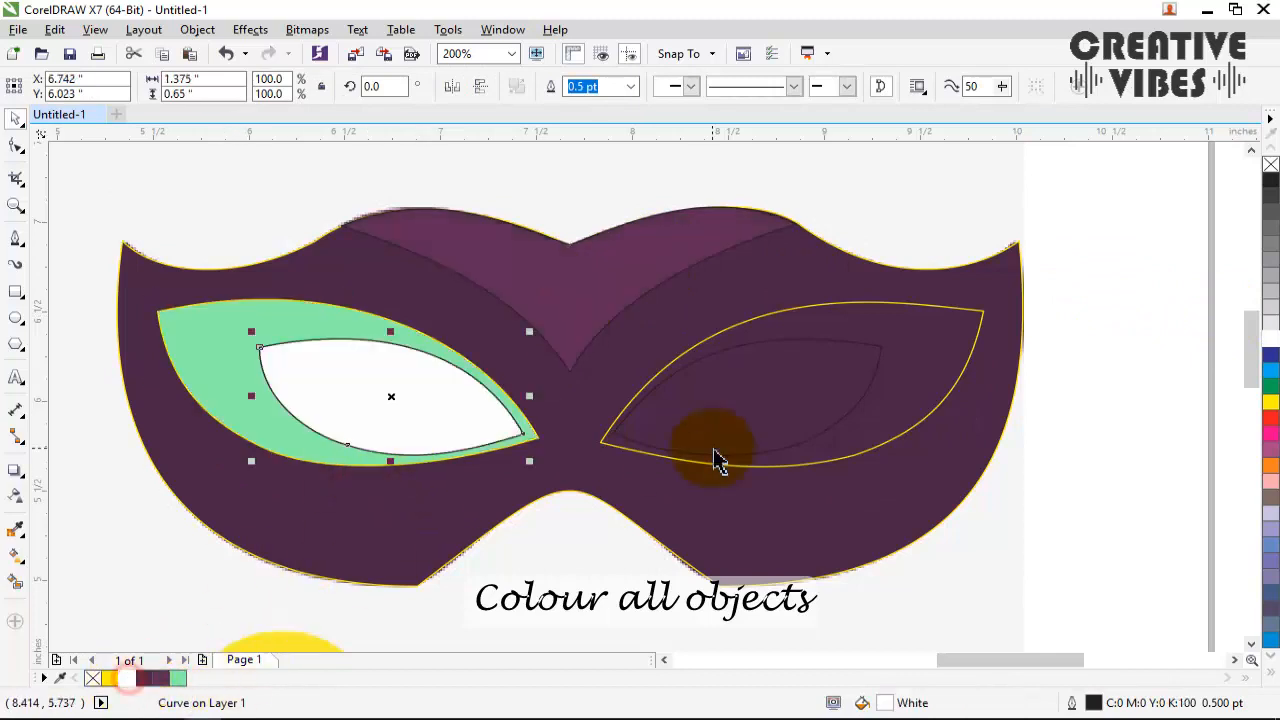
pyautogui.click(178, 678)
pyautogui.click(729, 386)
pyautogui.click(127, 678)
pyautogui.click(59, 179)
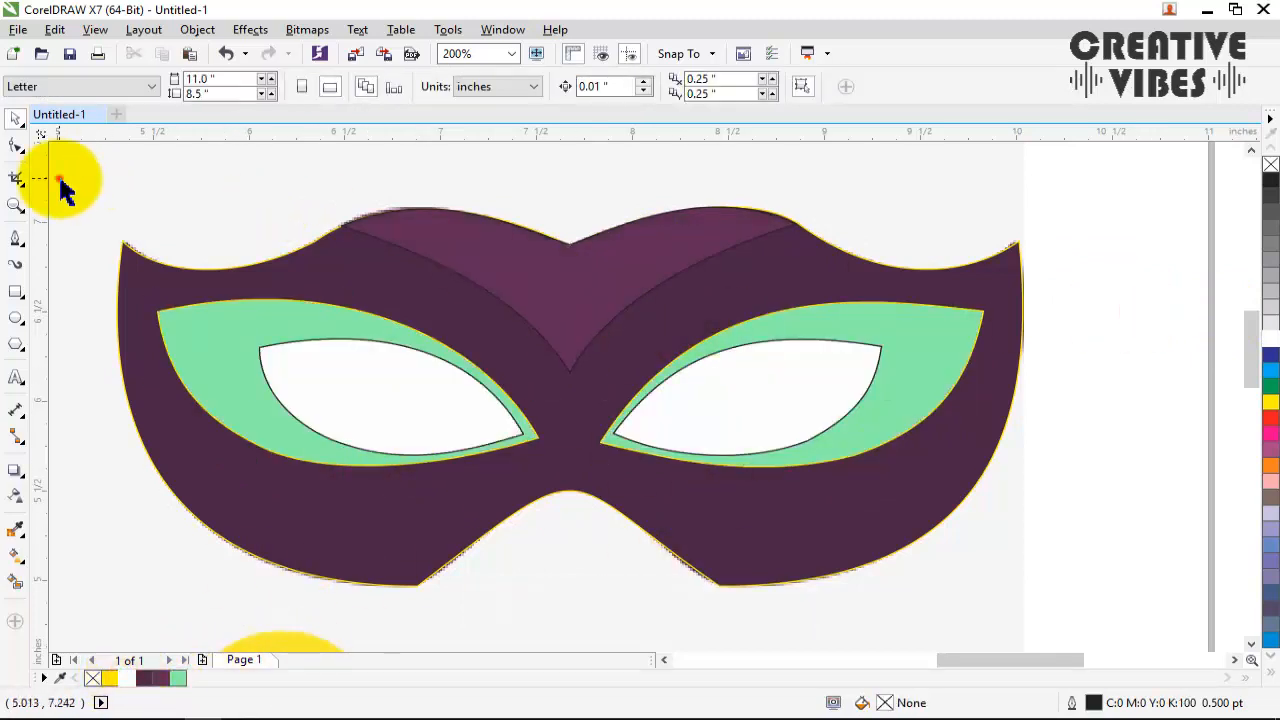
# Step: Remove the outline from all traced objects
pyautogui.scroll(-3, 998, 624)
pyautogui.hotkey('ctrl', 'a')
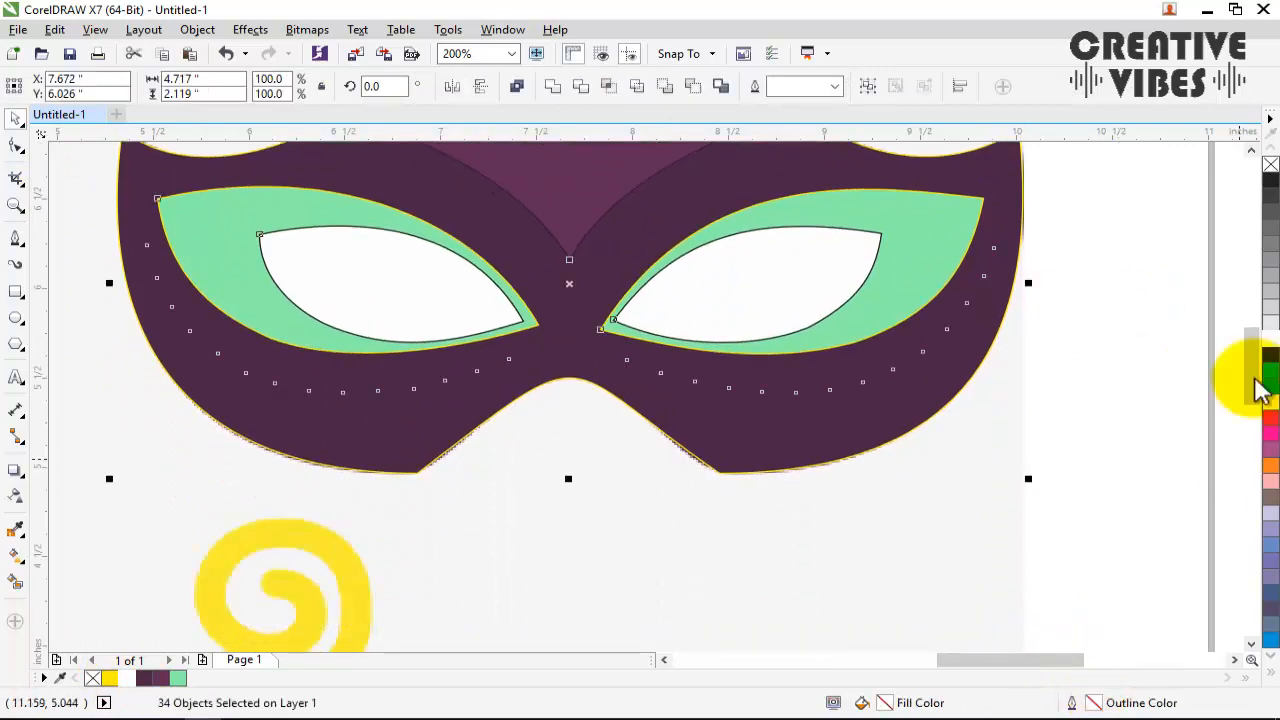
pyautogui.rightClick(92, 679)
pyautogui.click(52, 294)
pyautogui.click(147, 257)
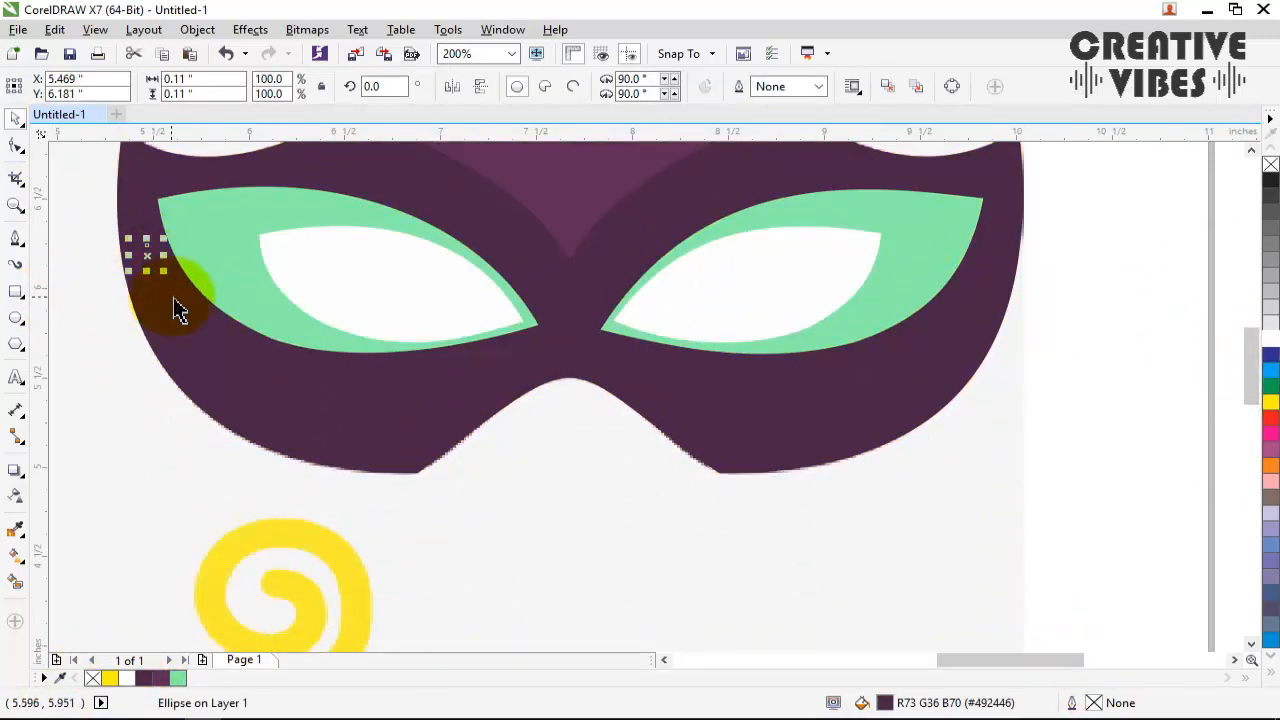
pyautogui.keyDown('shift'); pyautogui.click(173, 298); pyautogui.keyUp('shift')
pyautogui.click(66, 302)
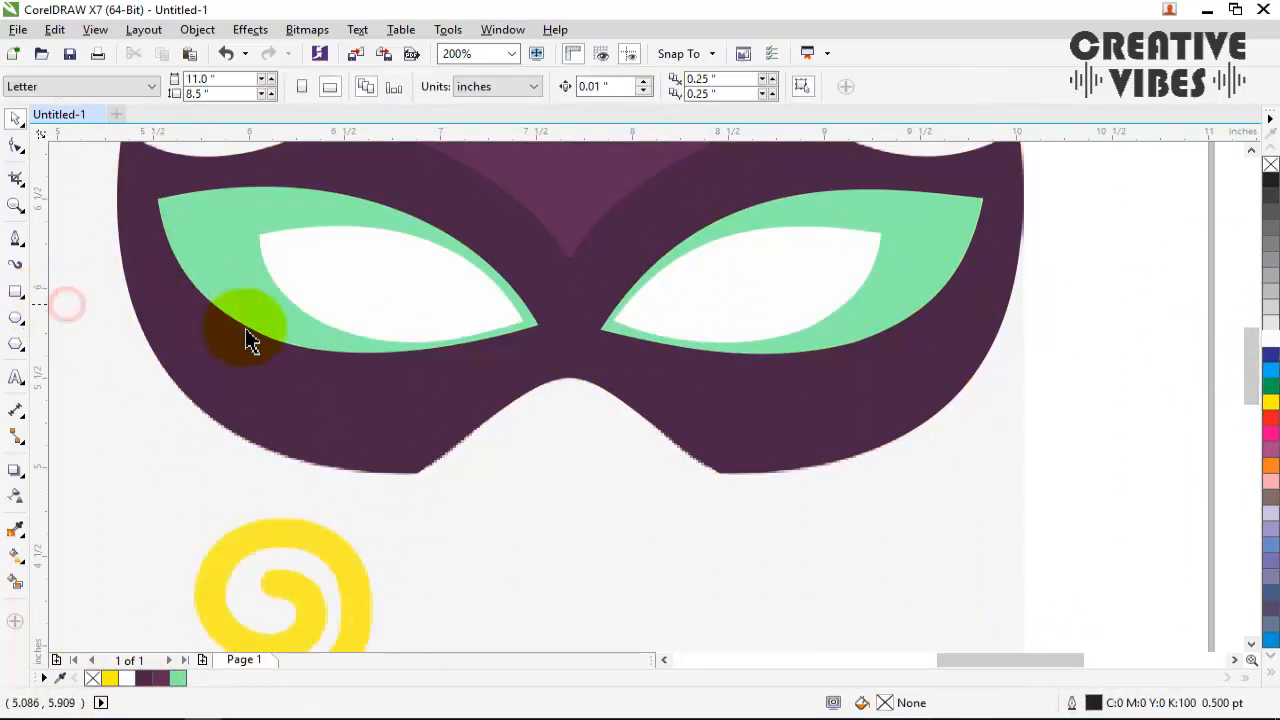
pyautogui.click(163, 287)
# Step: Select the row of circles under the left eye together and fill them with white
pyautogui.click(70, 257)
pyautogui.moveTo(567, 548); pyautogui.dragTo(567, 548)
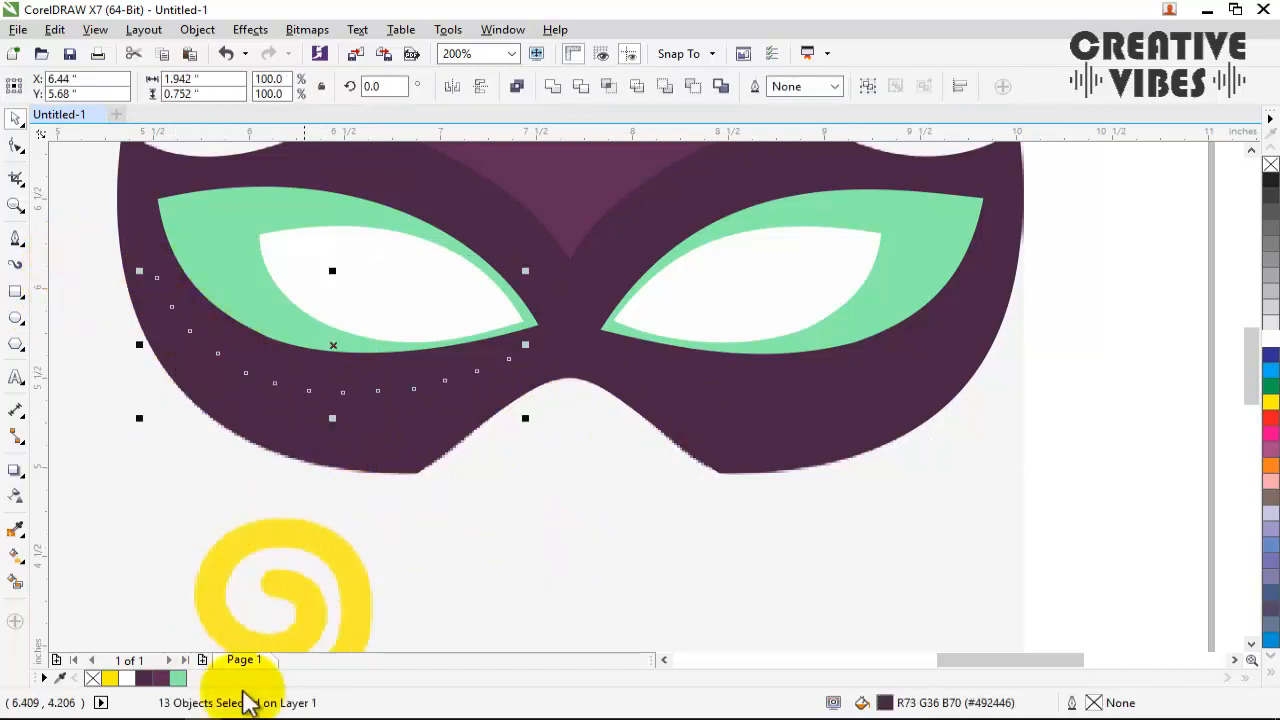
pyautogui.click(126, 678)
# Step: Fill the row of circles under the right eye with white, including the innermost one nearest the nose
pyautogui.moveTo(1109, 253); pyautogui.dragTo(679, 533)
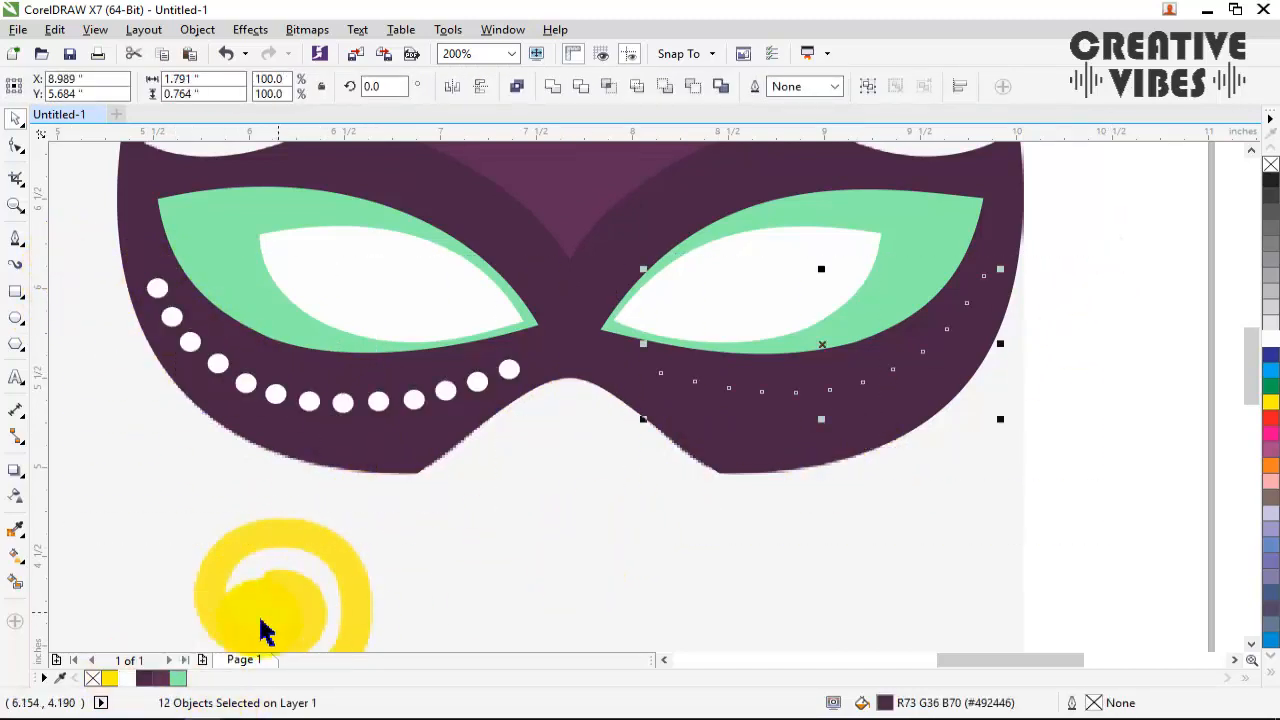
pyautogui.click(126, 678)
pyautogui.click(626, 372)
pyautogui.click(162, 678)
pyautogui.click(126, 678)
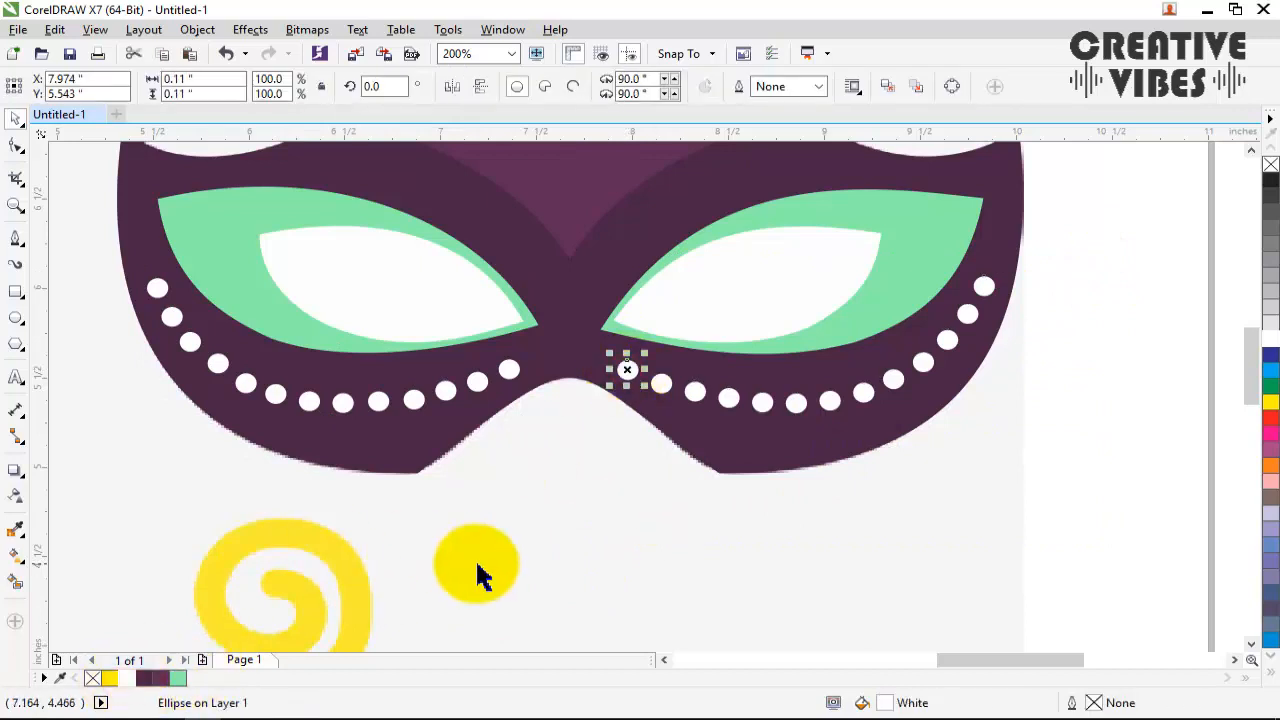
pyautogui.click(476, 564)
# Step: Select all the traced mask objects and group them
pyautogui.moveTo(1250, 371); pyautogui.dragTo(1256, 352)
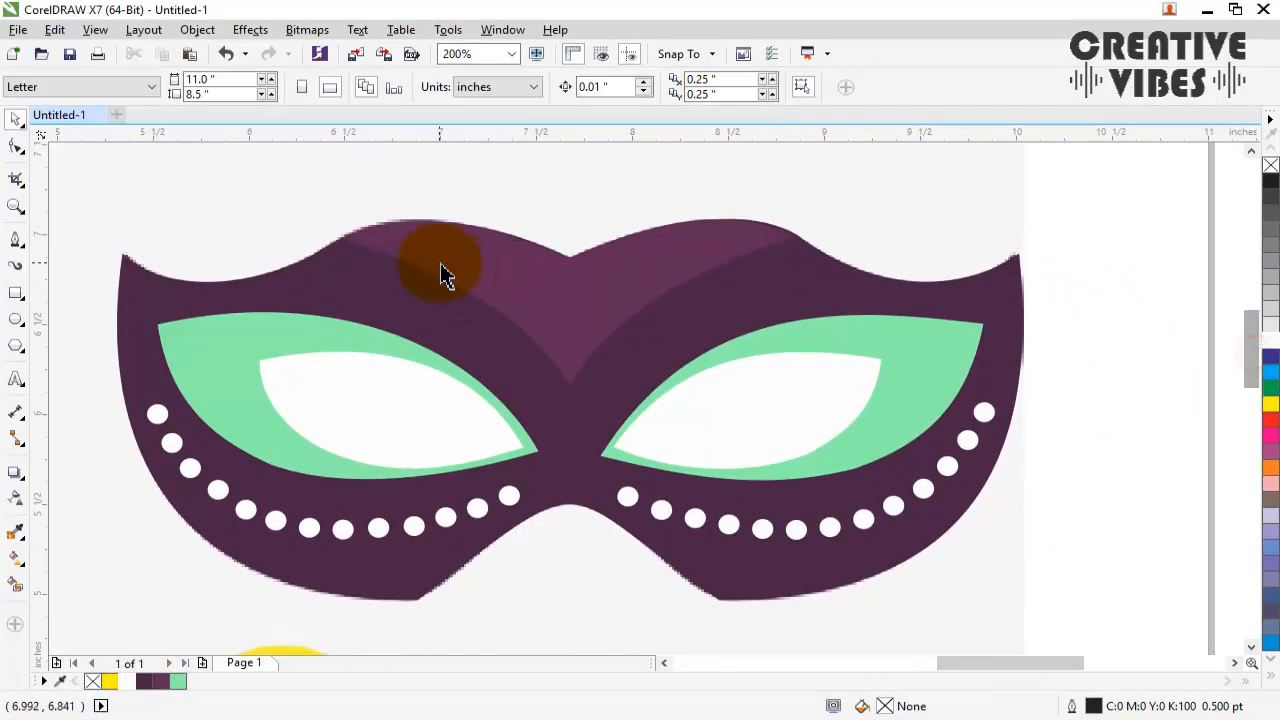
pyautogui.moveTo(82, 195); pyautogui.dragTo(1120, 632)
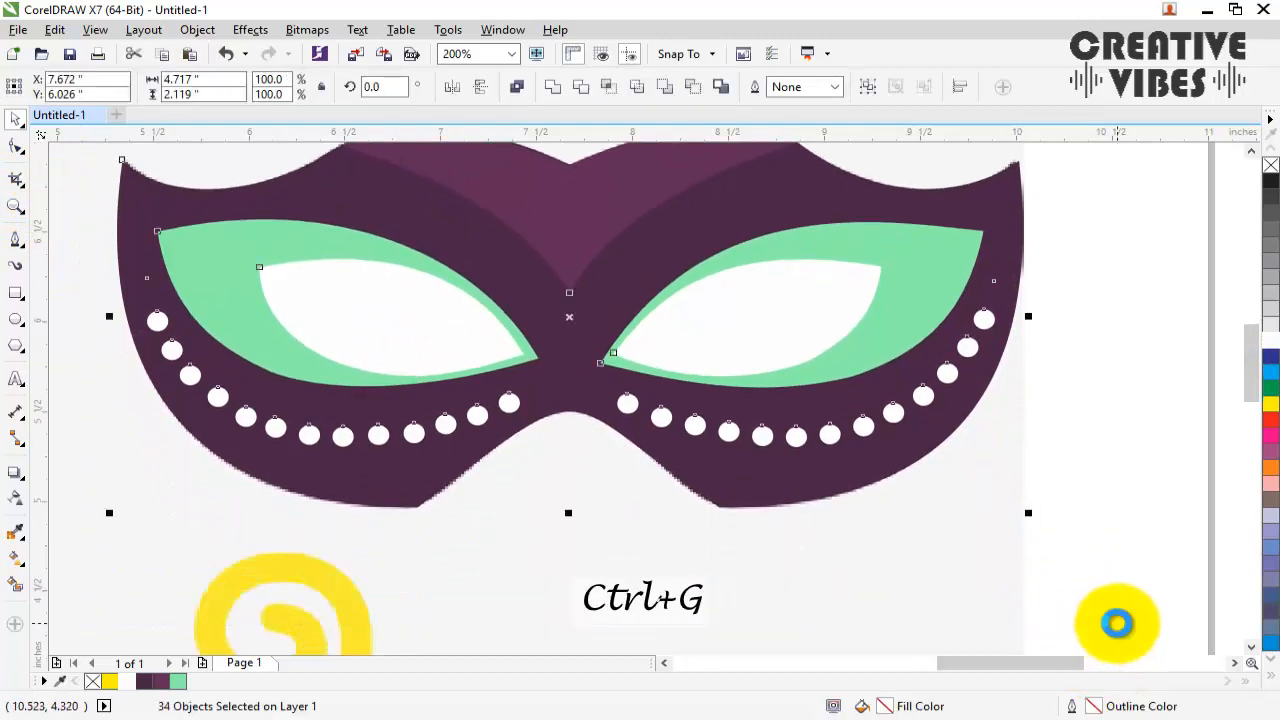
pyautogui.hotkey('ctrl', 'g')
# Step: Unlock the background reference image and move it out from behind the vector mask
pyautogui.click(918, 618)
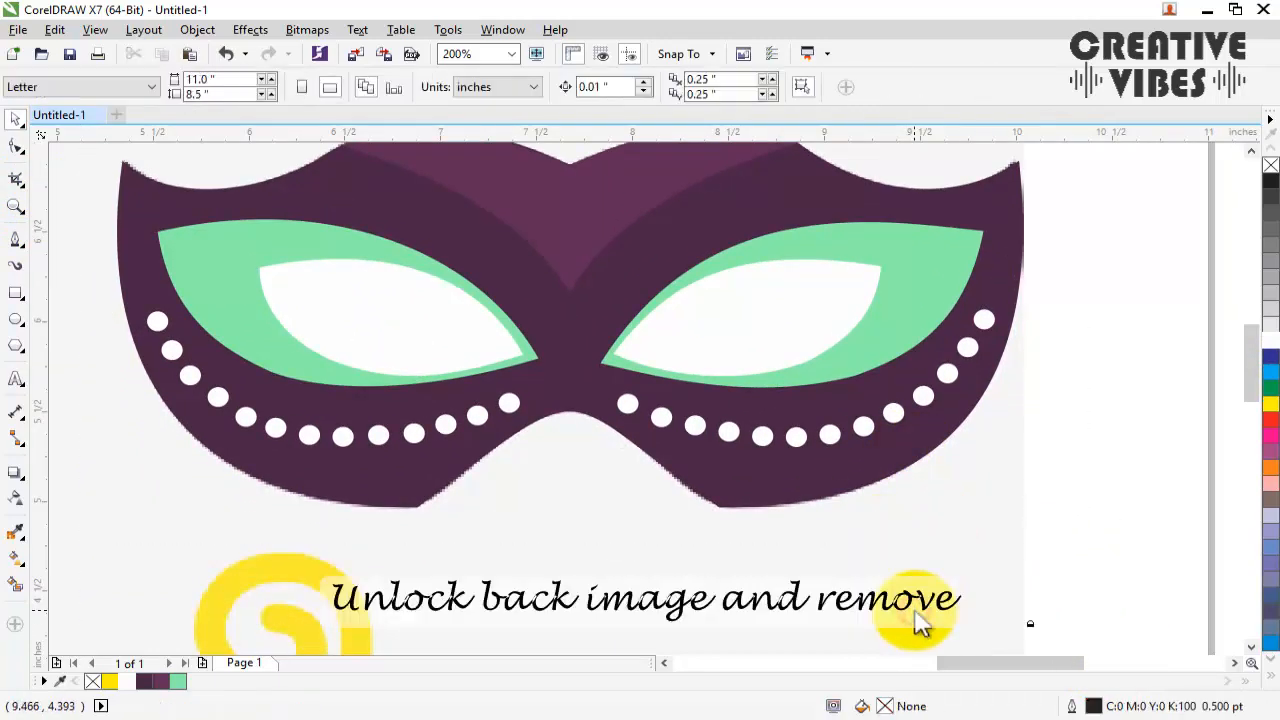
pyautogui.rightClick(918, 622)
pyautogui.click(945, 649)
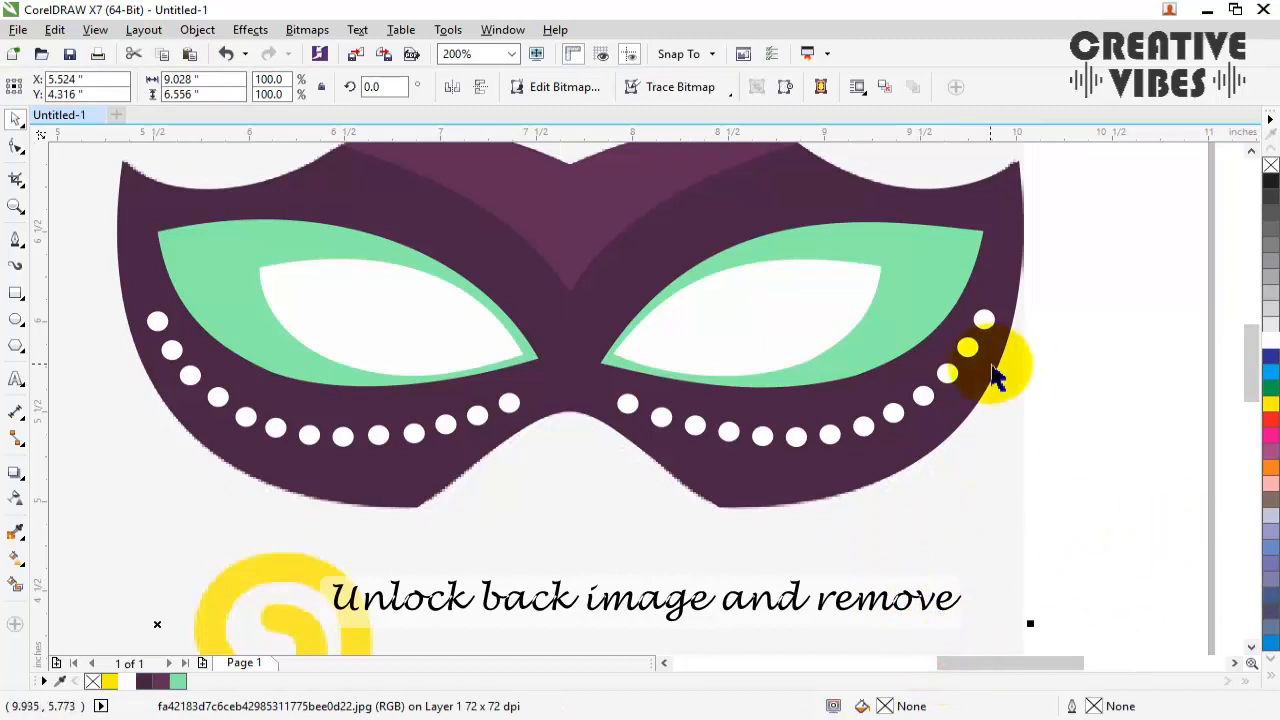
pyautogui.moveTo(908, 508); pyautogui.dragTo(471, 580)
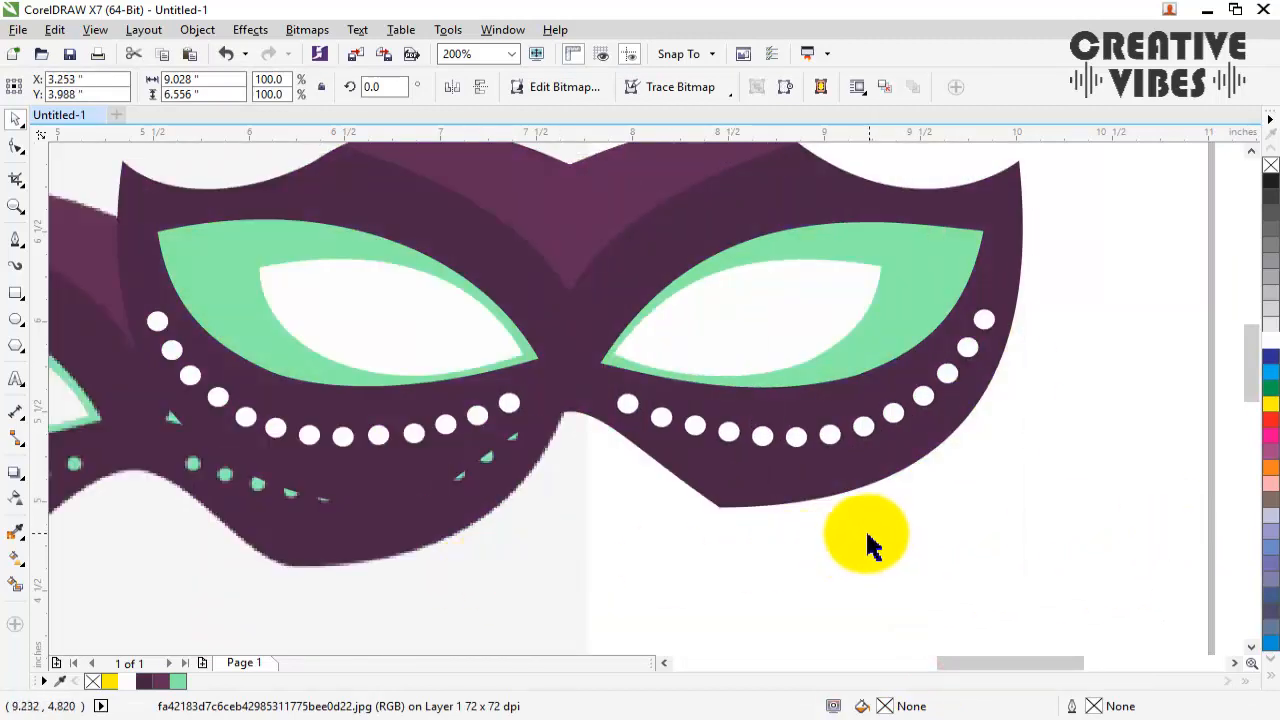
# Step: Separate the reference image from the vector mask by moving the image farther down and left and placing the mask group on the clear page area
pyautogui.click(510, 55)
pyautogui.click(476, 201)
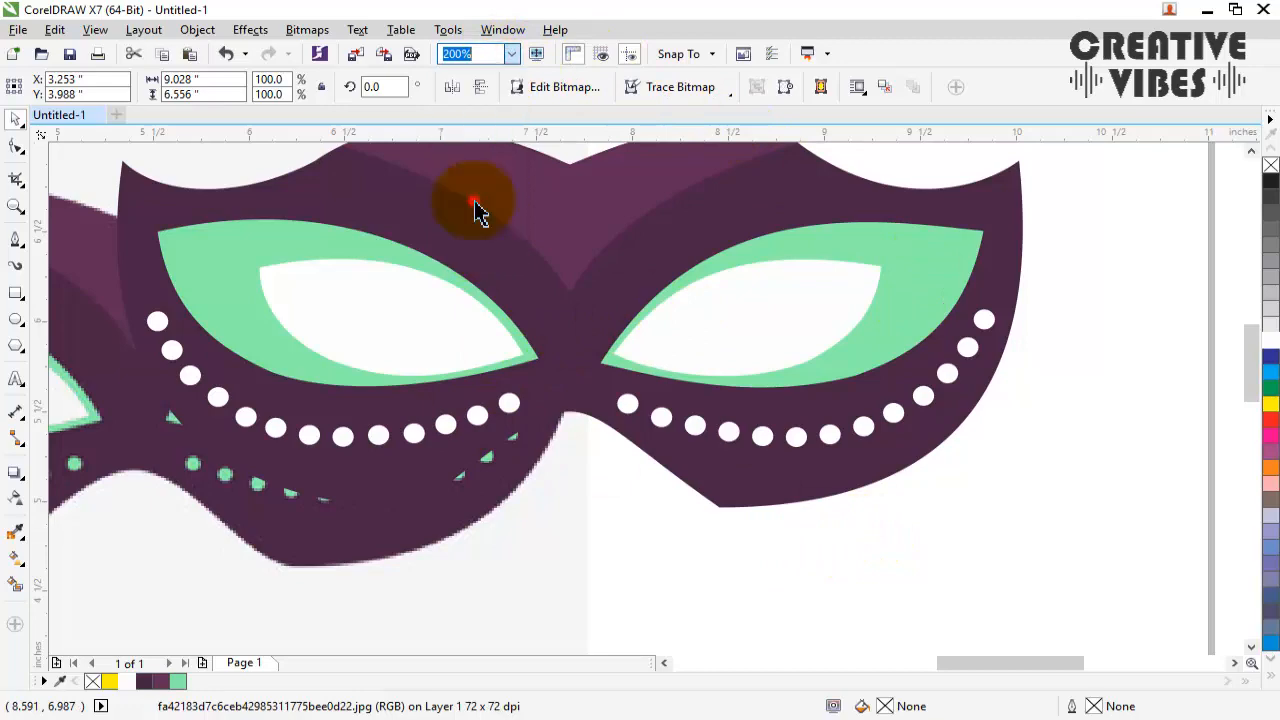
pyautogui.moveTo(304, 361); pyautogui.dragTo(160, 342)
pyautogui.moveTo(603, 347); pyautogui.dragTo(740, 340)
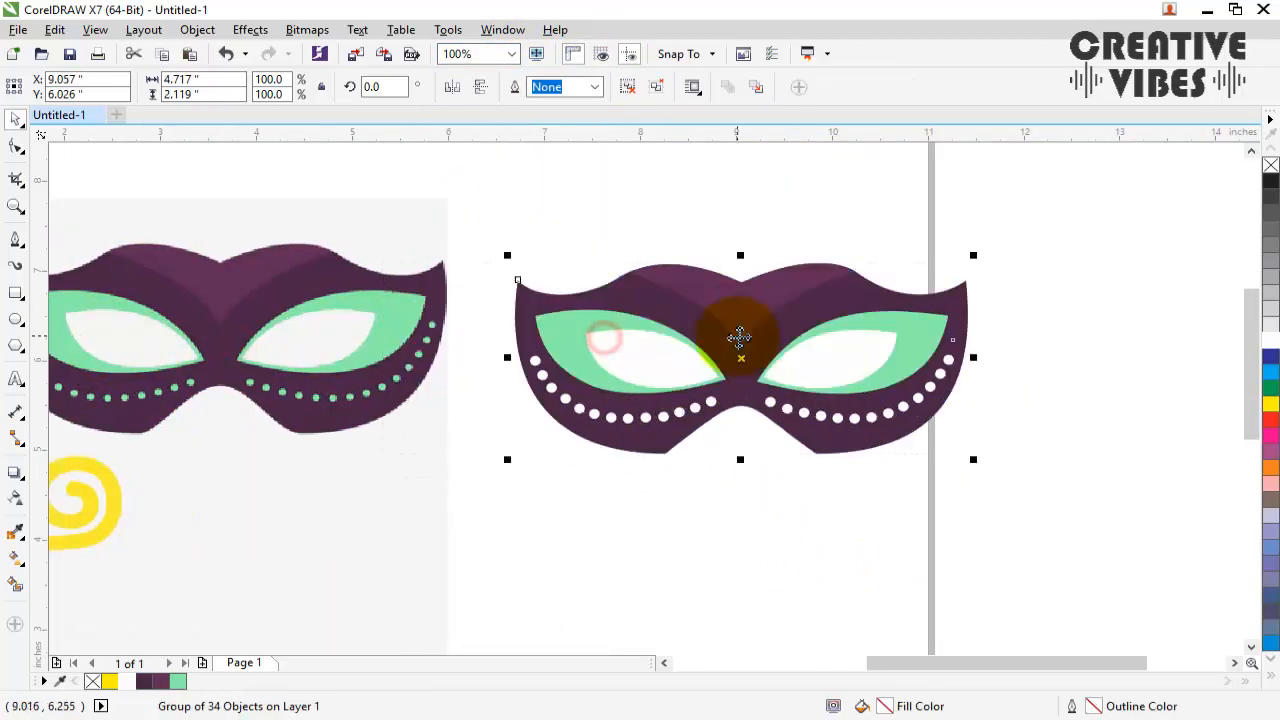
pyautogui.click(281, 374)
pyautogui.moveTo(340, 368); pyautogui.dragTo(40, 505)
pyautogui.moveTo(757, 357); pyautogui.dragTo(513, 358)
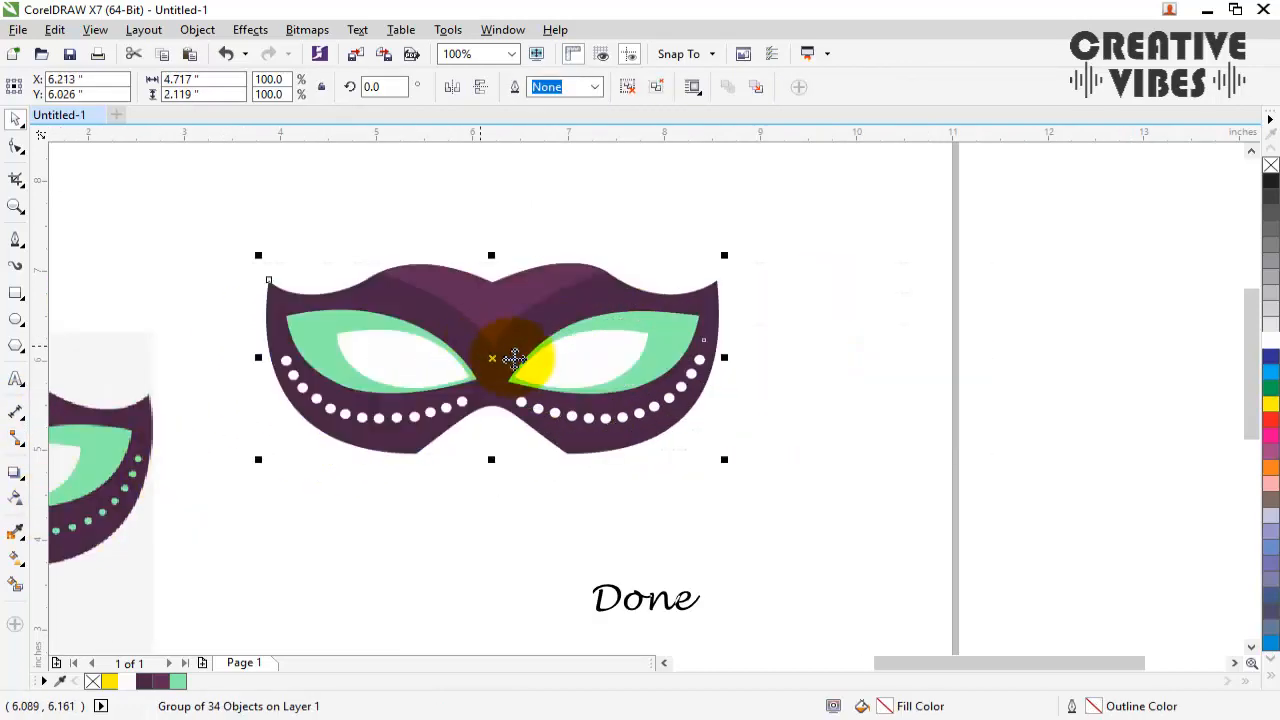
pyautogui.click(927, 445)
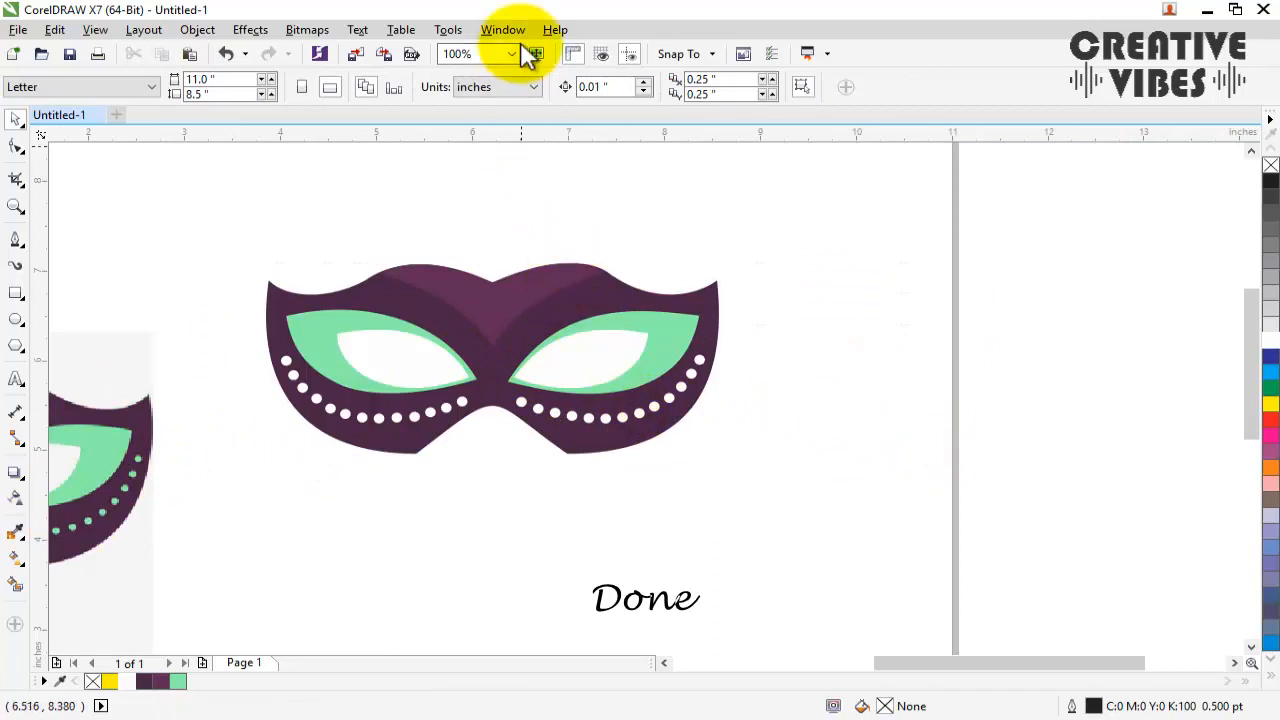
# Step: Inspect the finished vector mask's edges and circles at 200% and 400% magnification
pyautogui.click(485, 200)
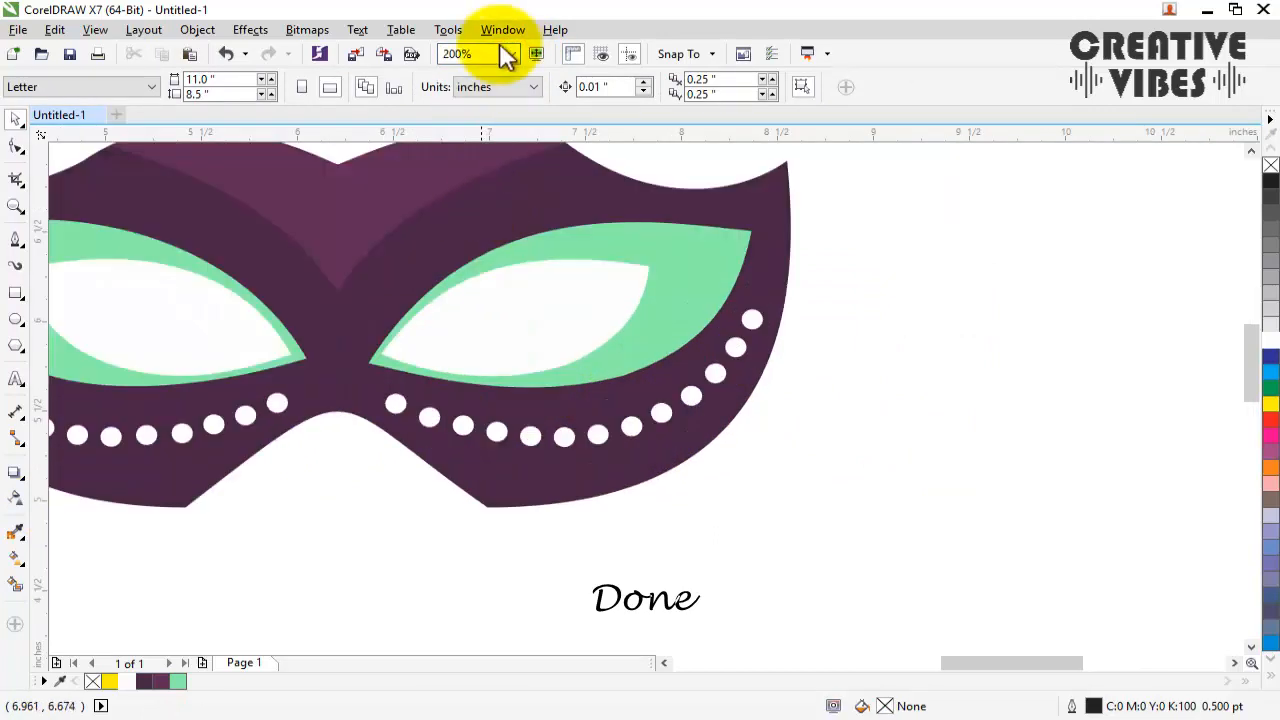
pyautogui.click(513, 53)
pyautogui.click(482, 213)
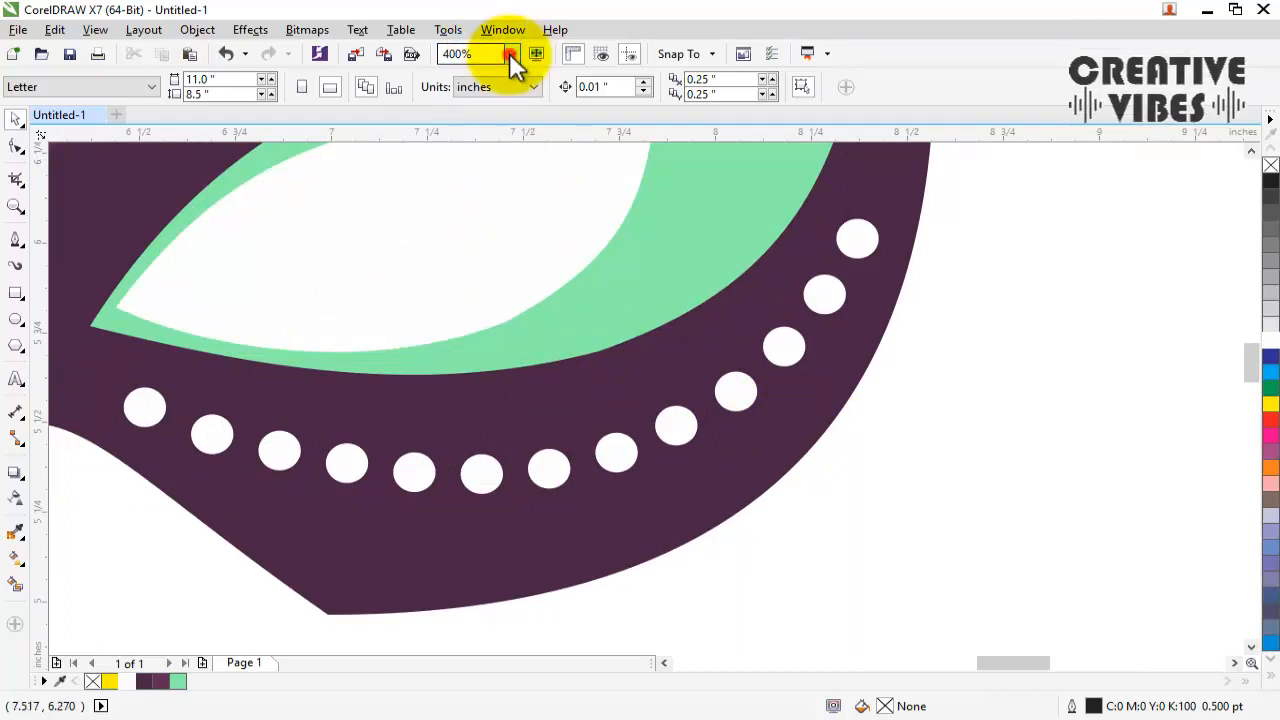
# Step: Move the reference image off the page to the left
pyautogui.click(511, 53)
pyautogui.click(483, 172)
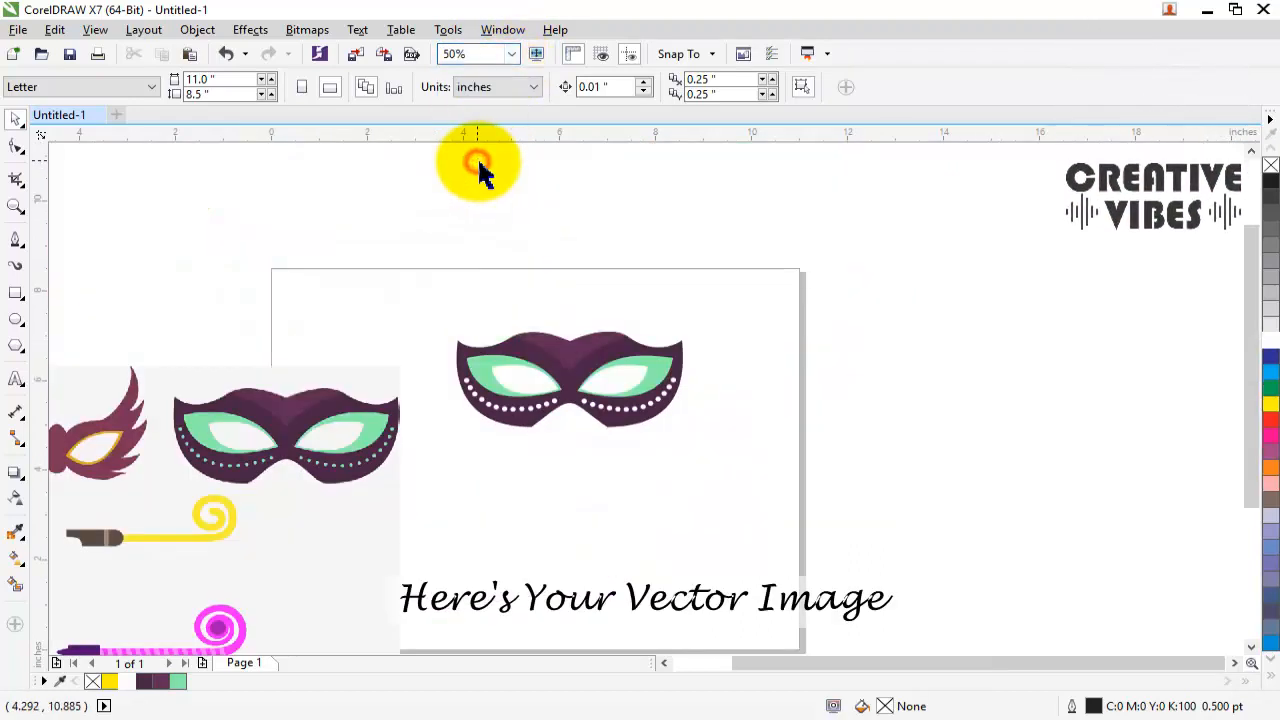
pyautogui.moveTo(398, 258); pyautogui.dragTo(764, 494)
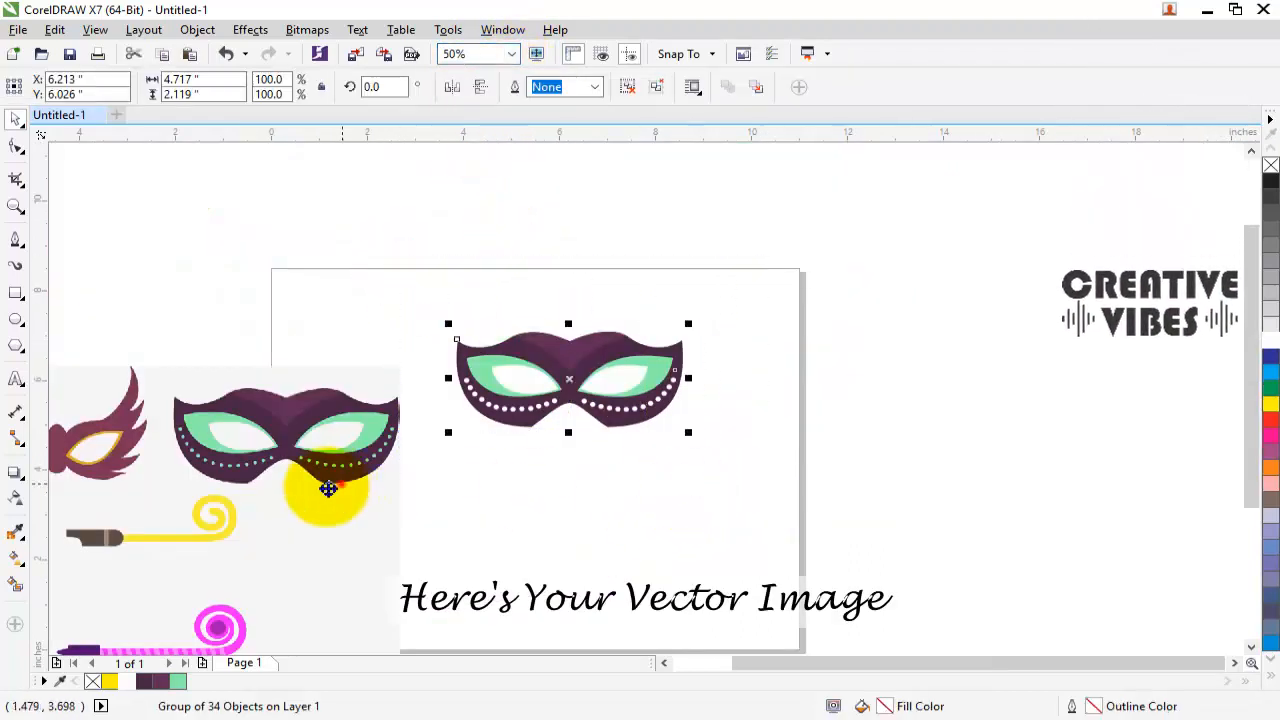
pyautogui.moveTo(340, 483); pyautogui.dragTo(50, 545)
# Step: Scale the vector mask group down slightly and position it near the centre of the page
pyautogui.click(630, 390)
pyautogui.moveTo(630, 400); pyautogui.dragTo(535, 450)
pyautogui.moveTo(645, 377); pyautogui.dragTo(829, 386)
pyautogui.moveTo(570, 456); pyautogui.dragTo(629, 445)
pyautogui.click(795, 450)
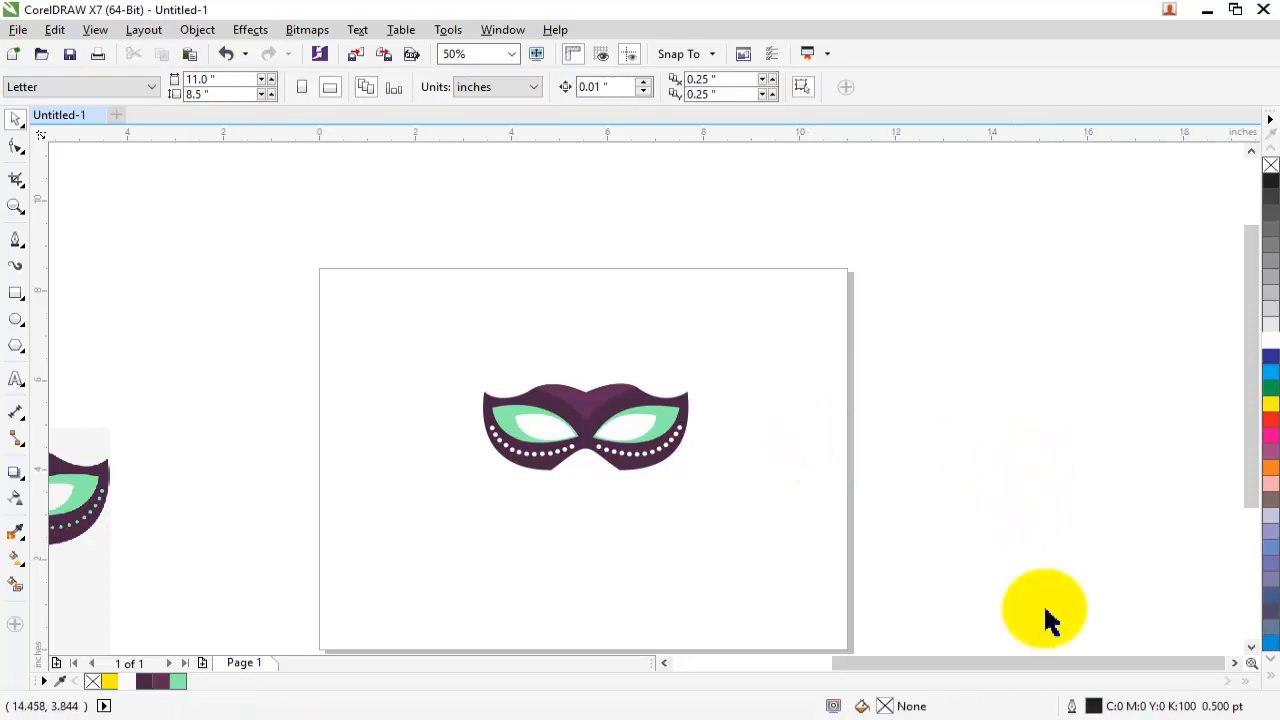